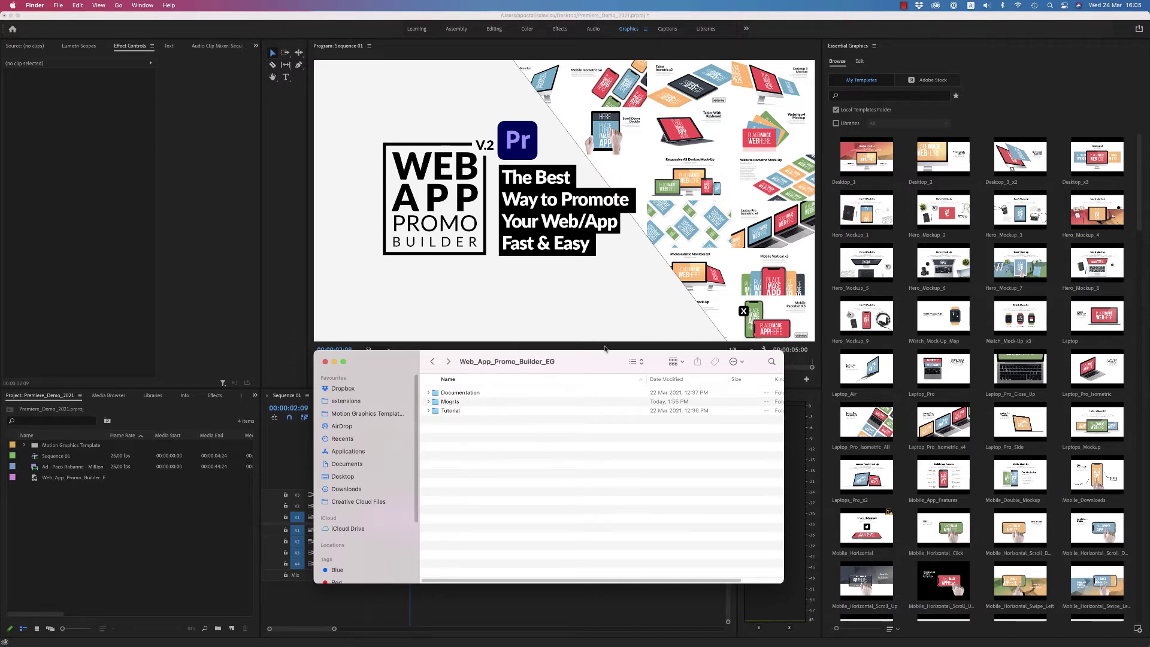
Step: Inspect the Mogrts folder's subfolders and mogrt files in Finder
left_click(507, 402)
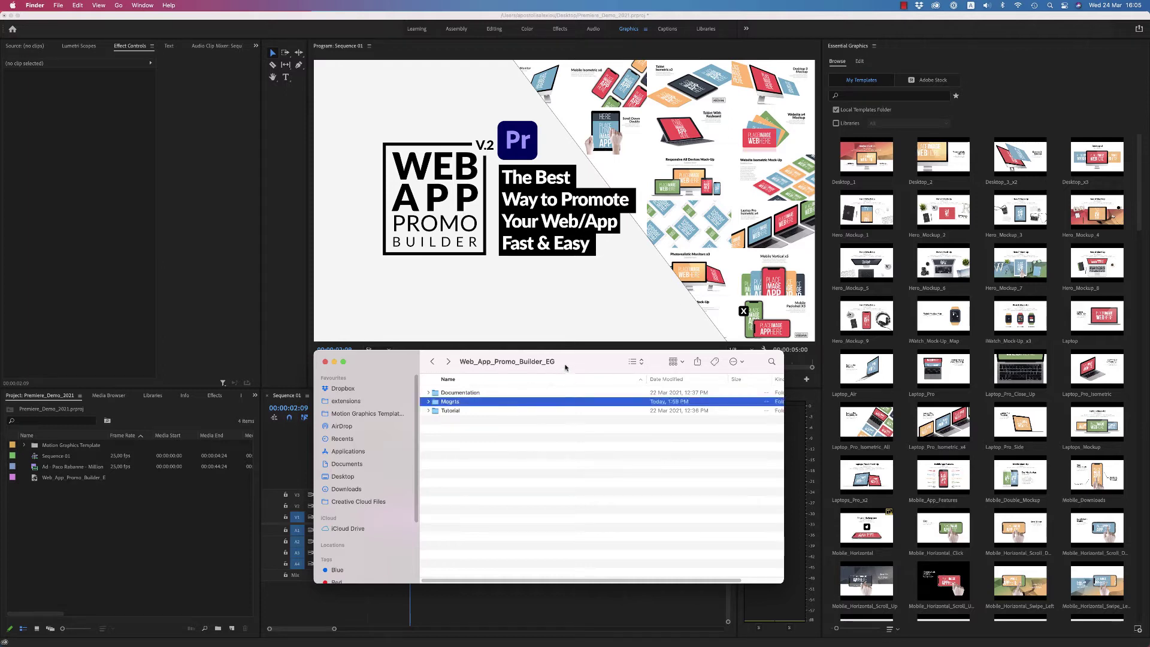
left_click(428, 402)
left_click(427, 402)
left_click(428, 402)
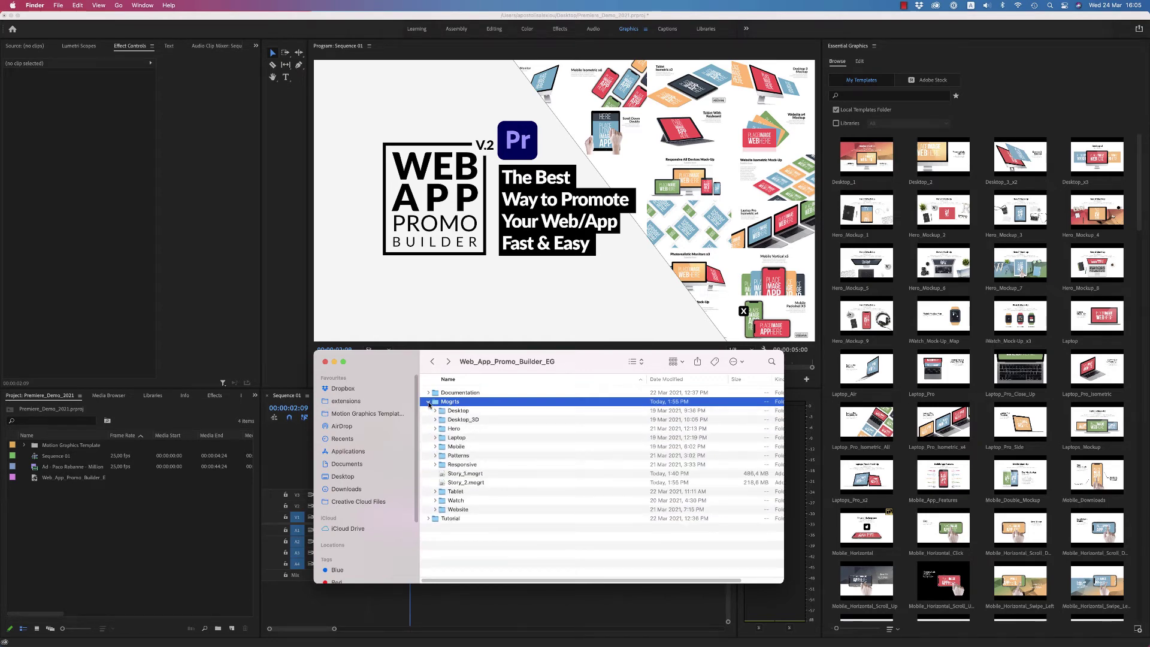
left_click(428, 402)
Step: Read the Mac path in the Essencial_Graphics_Installation_Destination_Path note, then close it and collapse Documentation
left_click(427, 393)
double_click(473, 401)
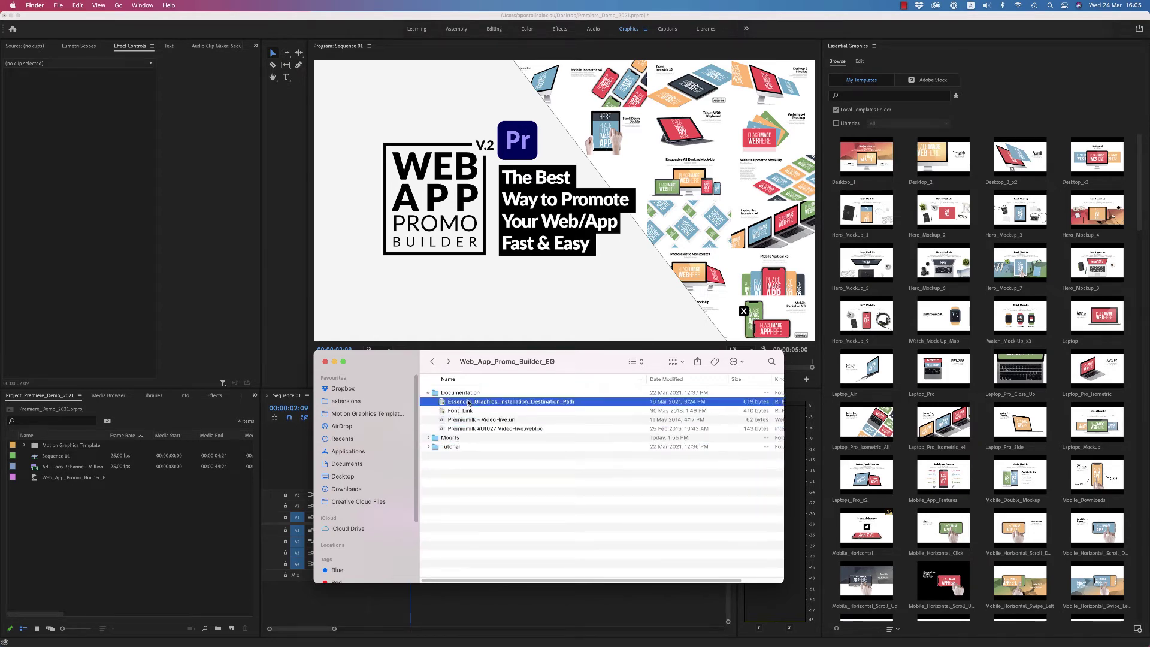
left_click_drag(490, 90, 143, 98)
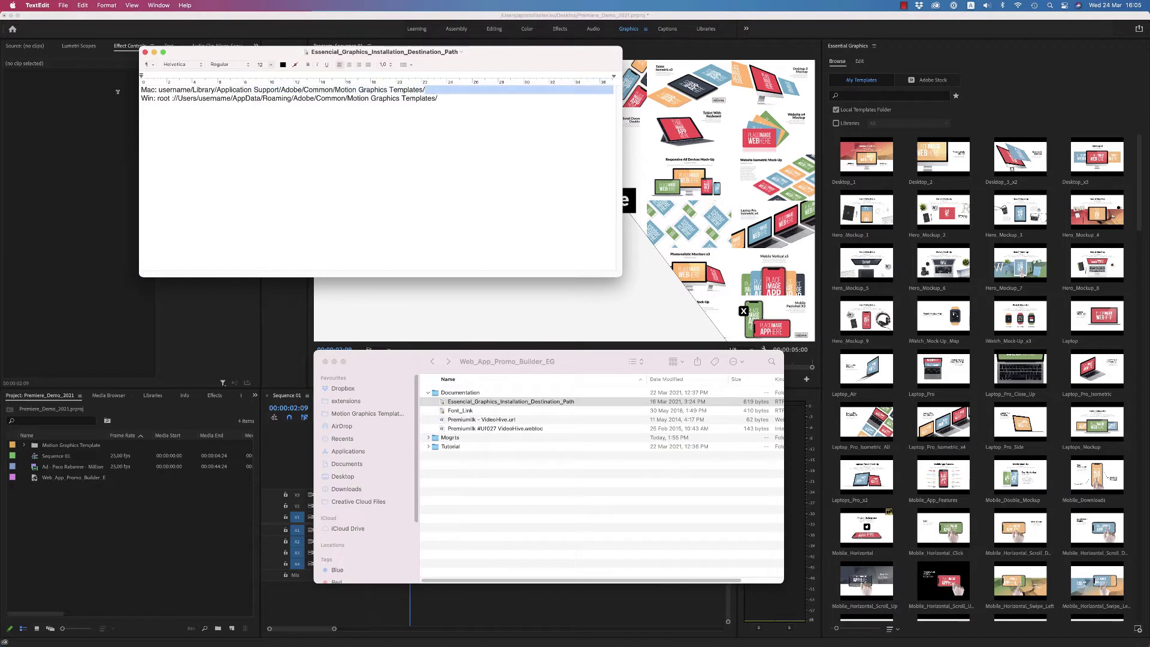
left_click(451, 106)
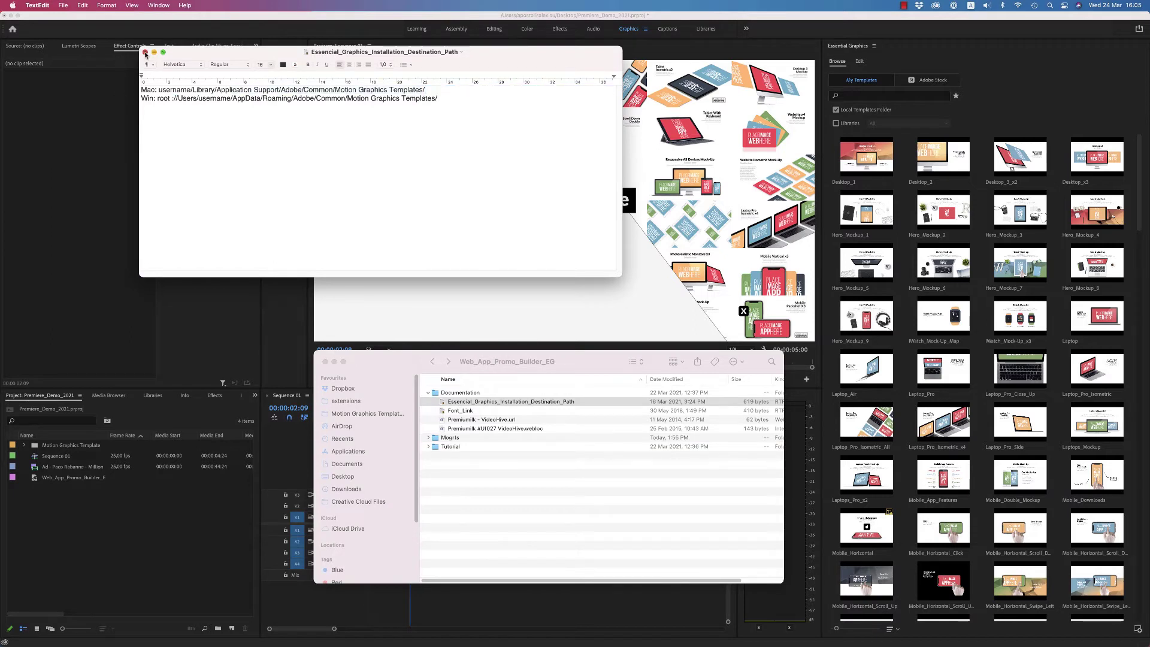
left_click(145, 53)
left_click(431, 401)
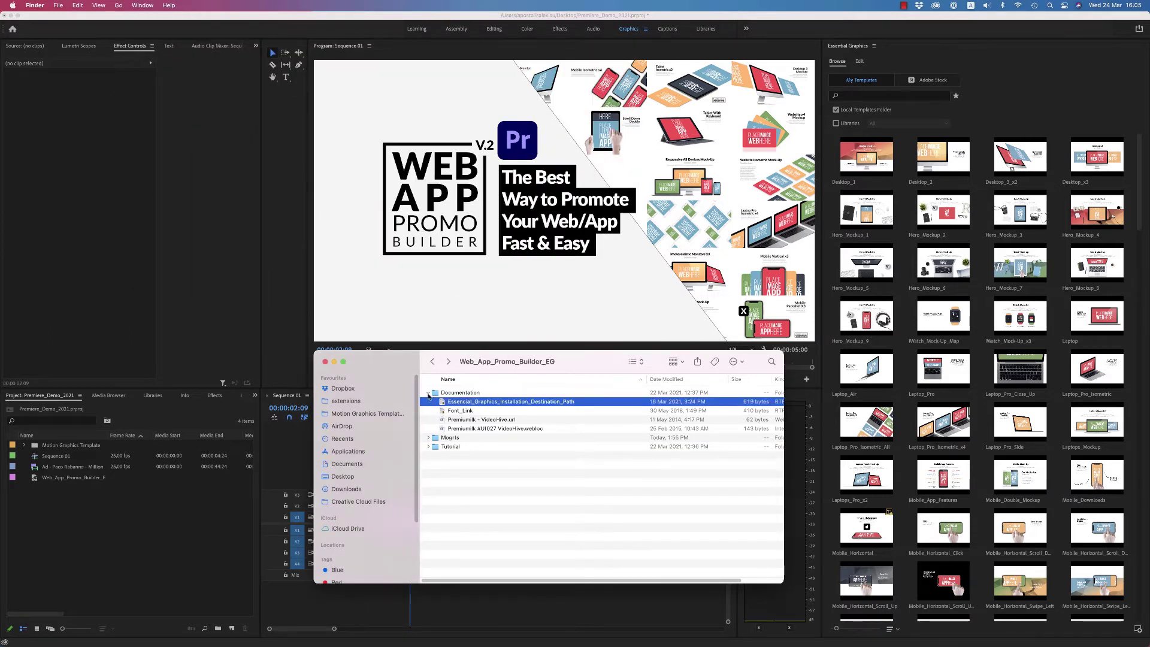
left_click(428, 393)
Step: Delete the Web App Promo Builder clip from track V1 of Sequence 01
left_click(1046, 102)
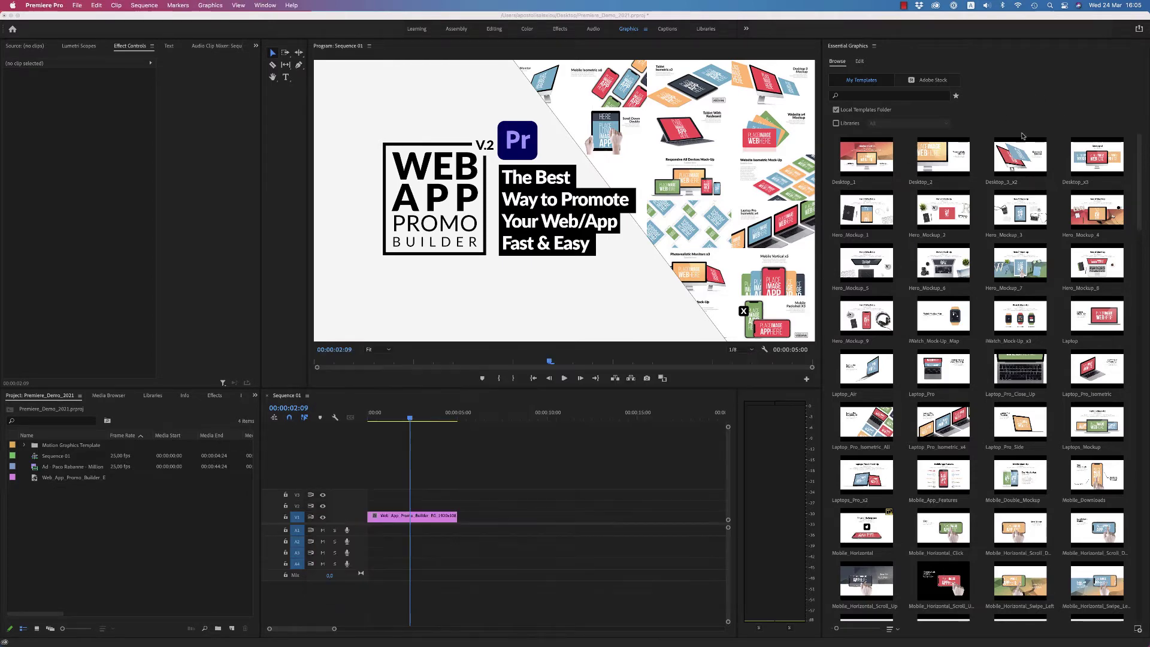
scroll(1137, 220, "down", 5)
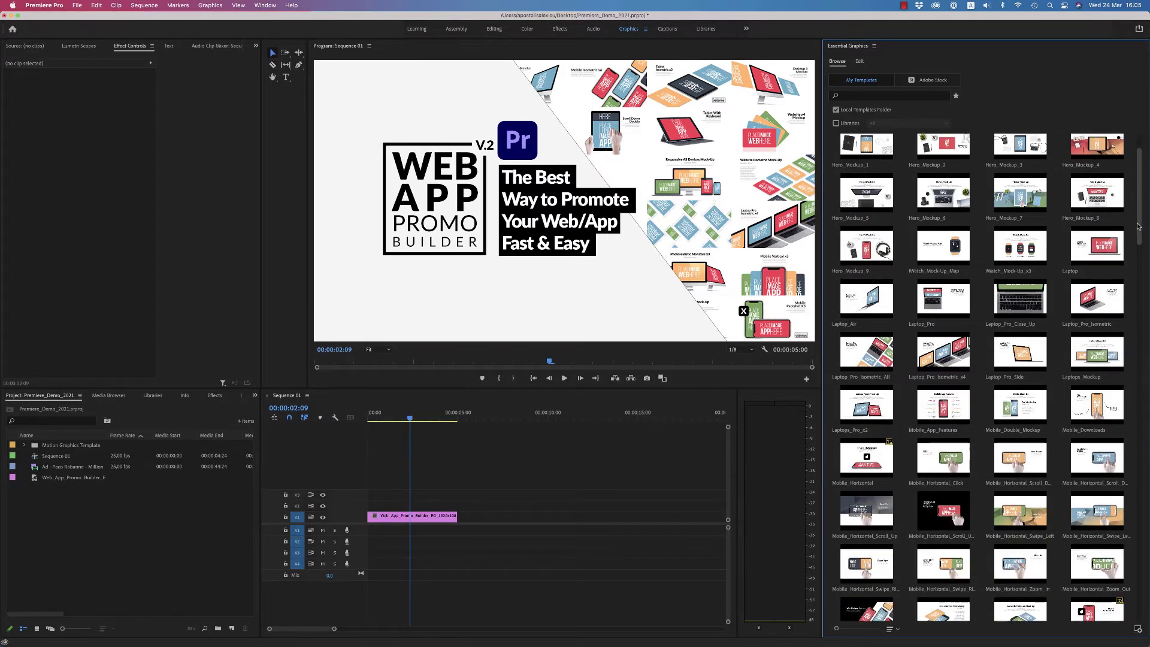
scroll(1137, 220, "up", 3)
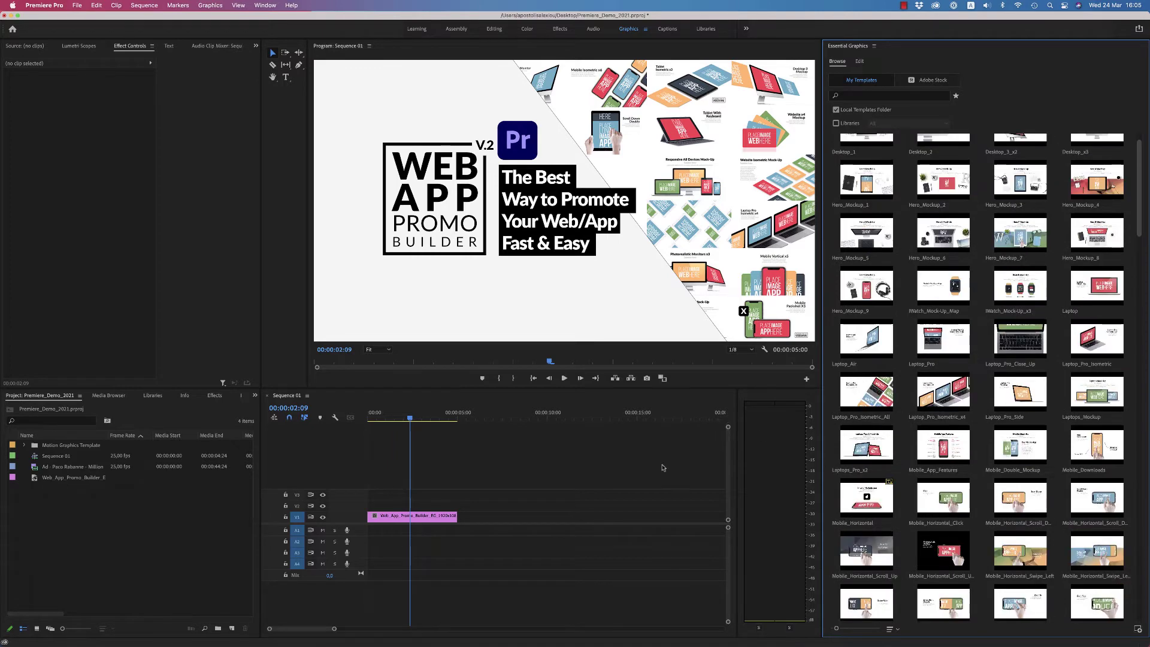
left_click(436, 518)
key("Delete")
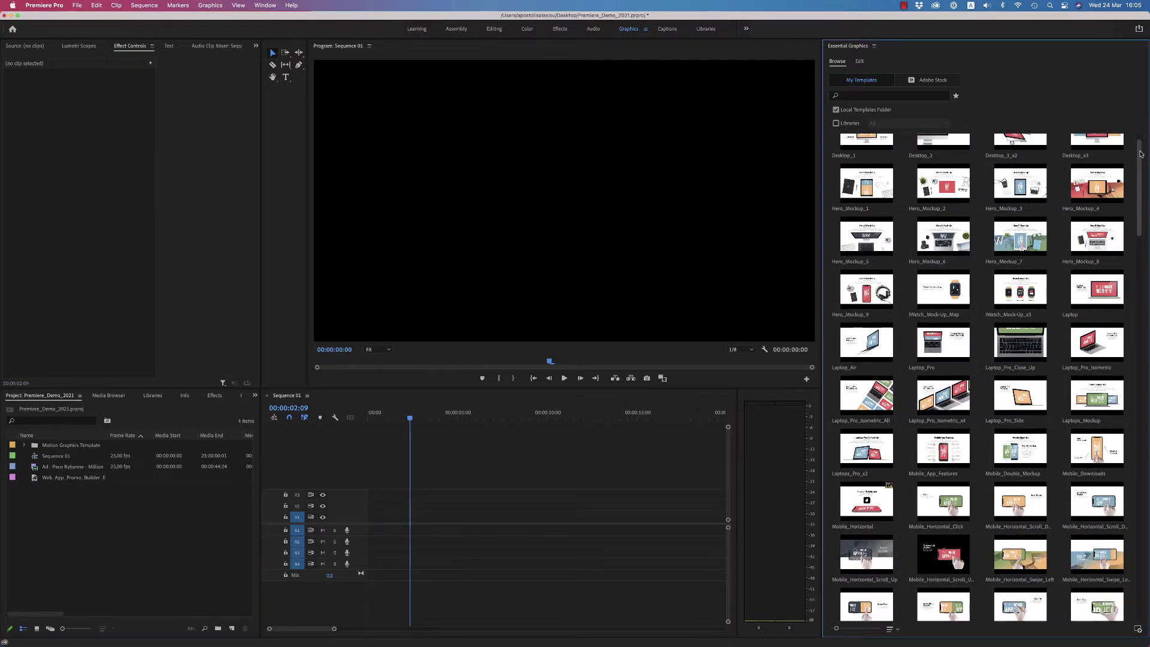
scroll(999, 240, "up", 1)
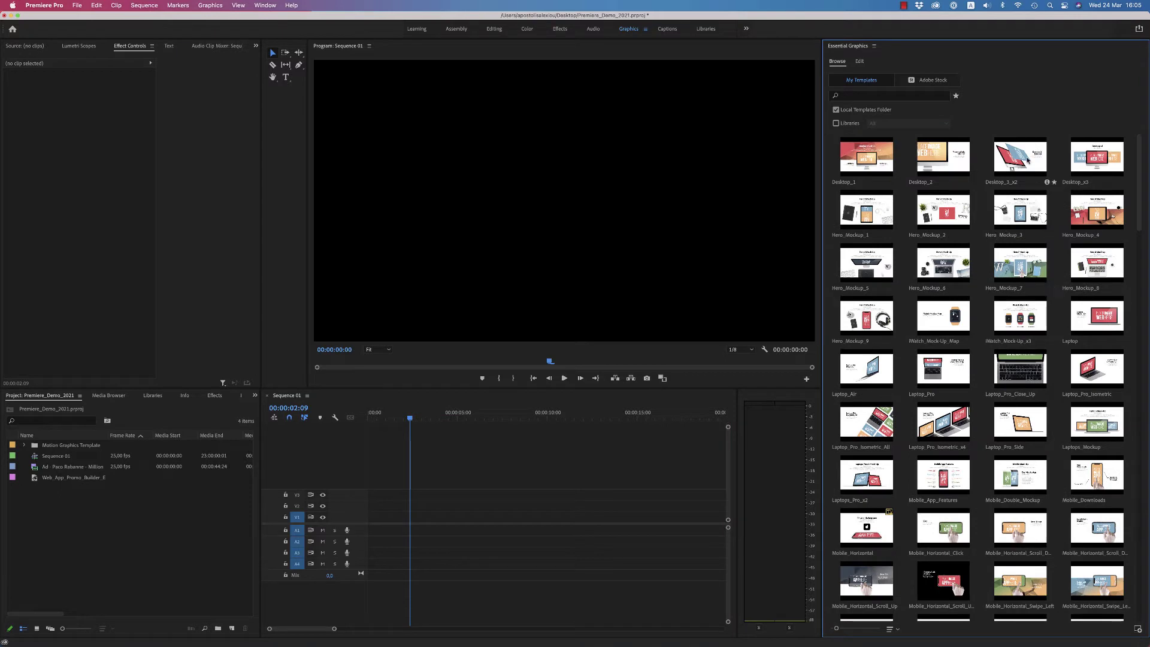
Step: Place Desktop_3_x2 at the start of V1, select it, and fit the timeline view
left_click_drag(1021, 159, 363, 522)
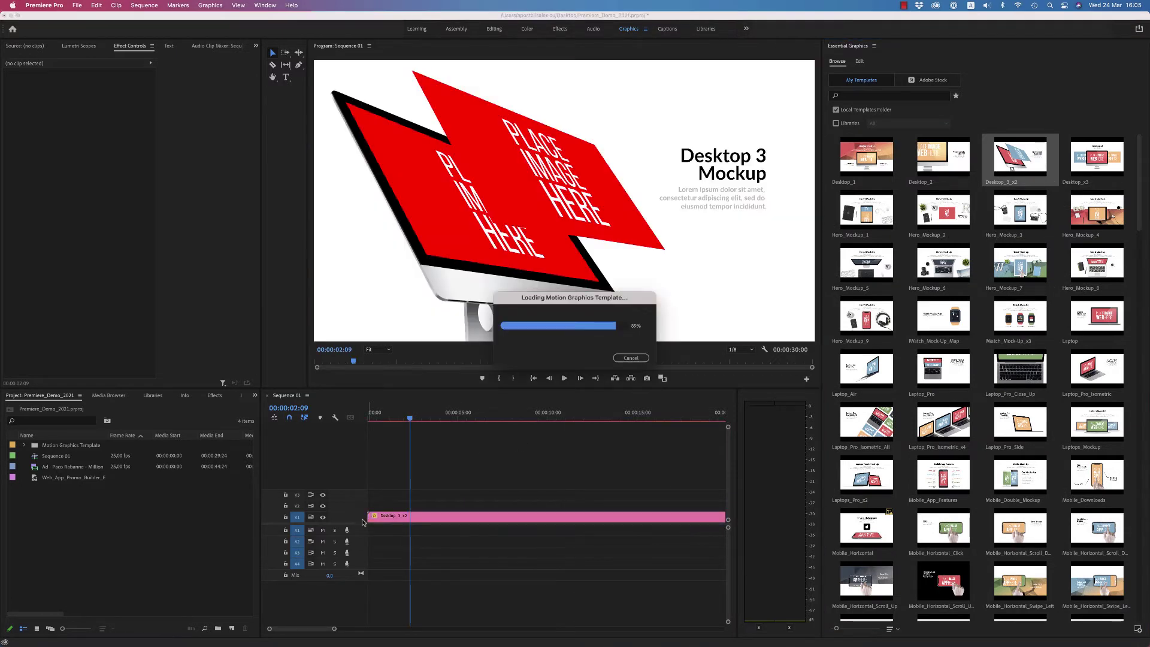
left_click(485, 518)
key("backslash")
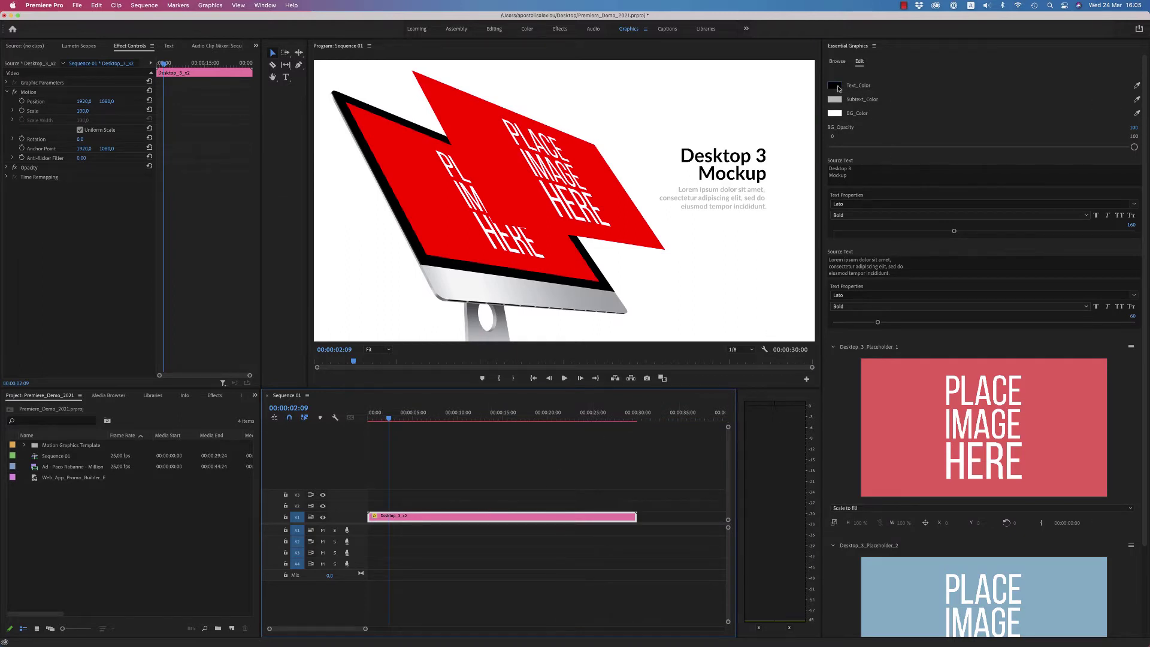
Step: Set the title's Text_Color to red E70000
left_click(838, 89)
left_click(580, 380)
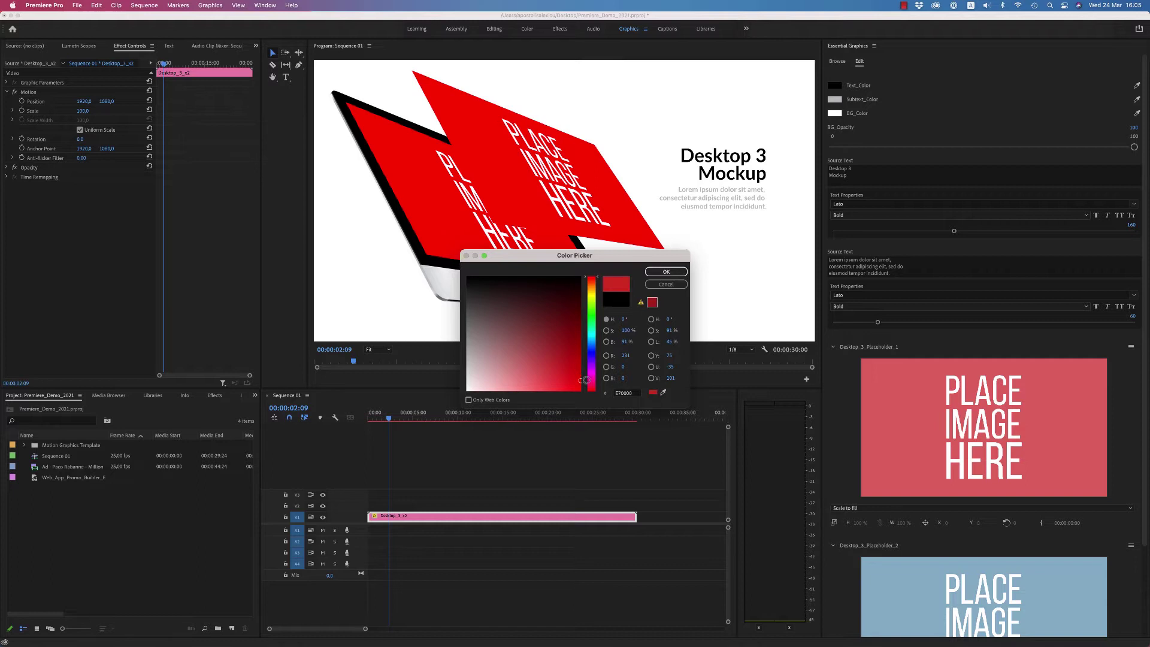
left_click(666, 273)
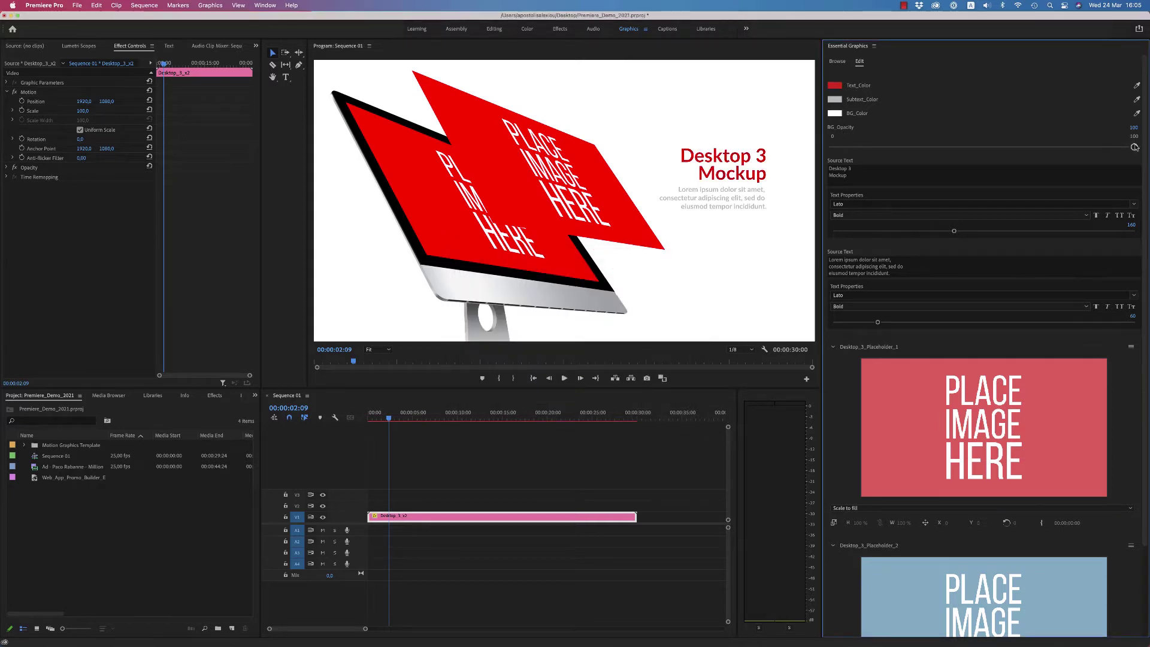
Step: Try a cyan BG_Color and 36 BG_Opacity, undo both, then select the title text
left_click(834, 113)
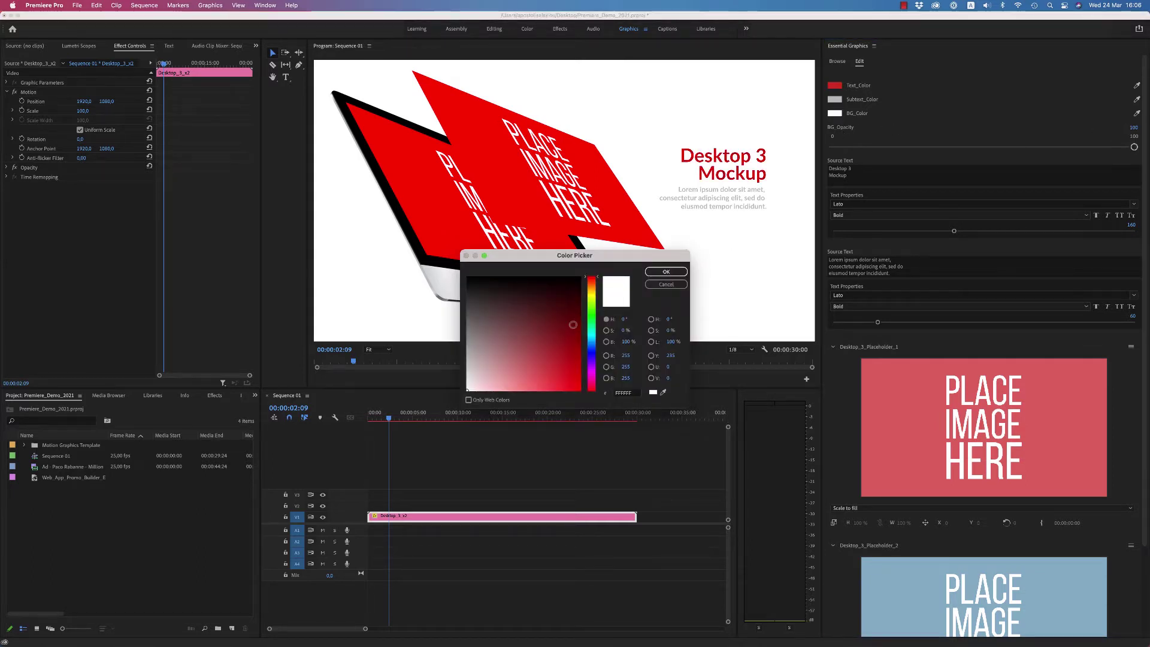
left_click(591, 337)
left_click(579, 367)
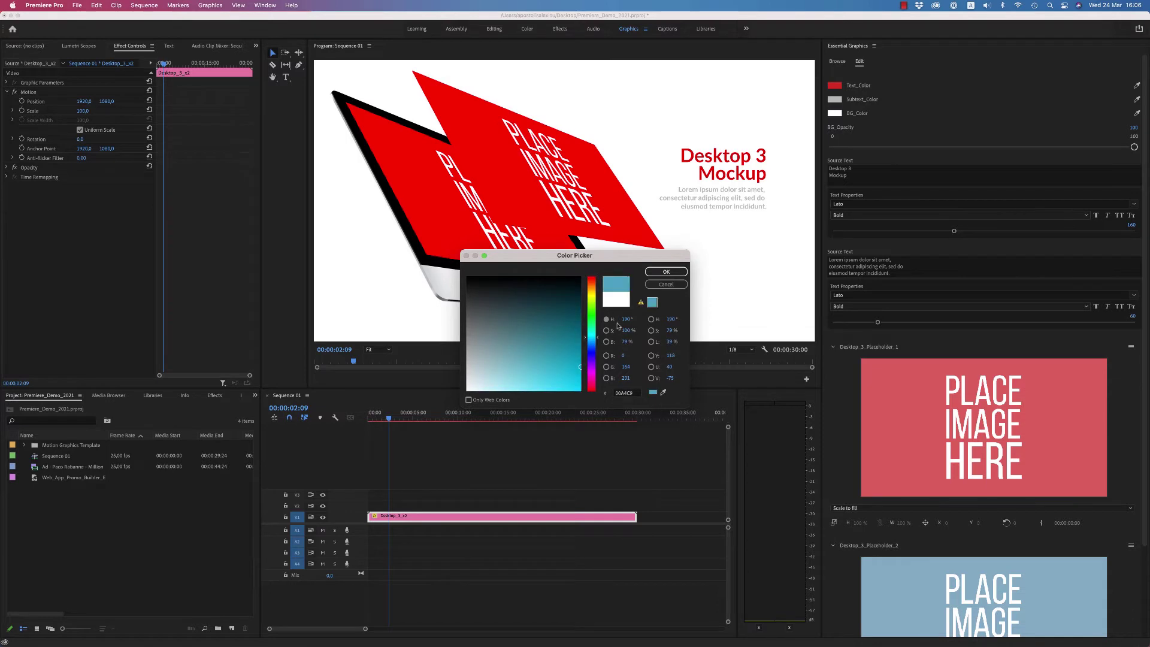
left_click(667, 272)
key("super+z")
left_click_drag(1133, 147, 941, 146)
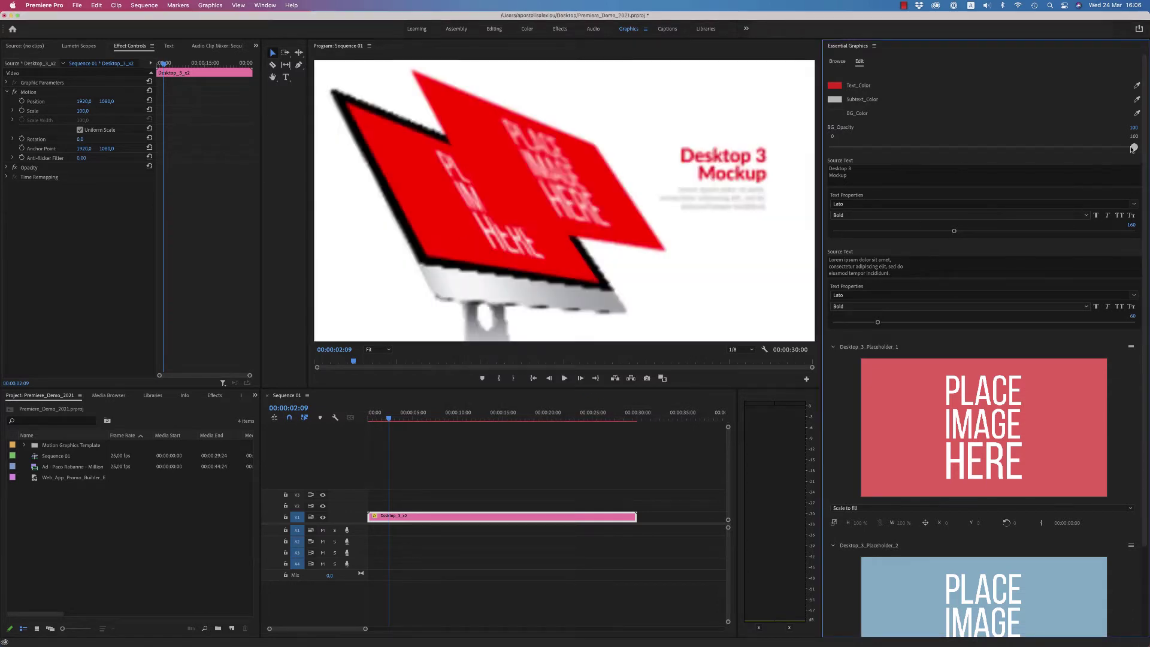
key("super+z")
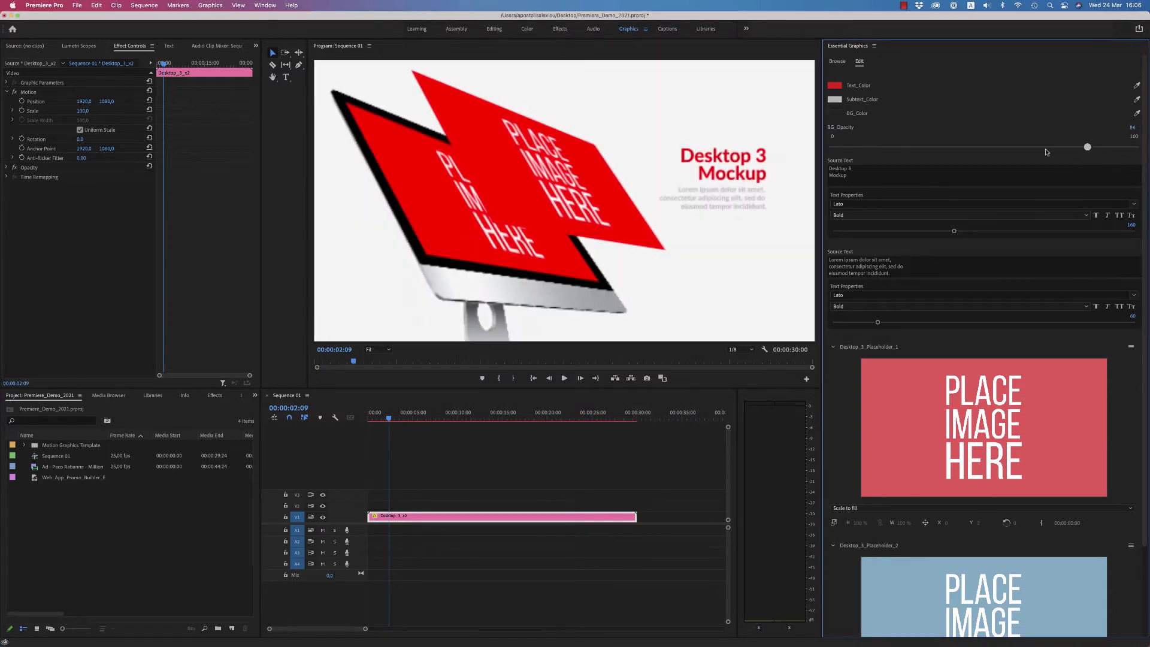
left_click(860, 168)
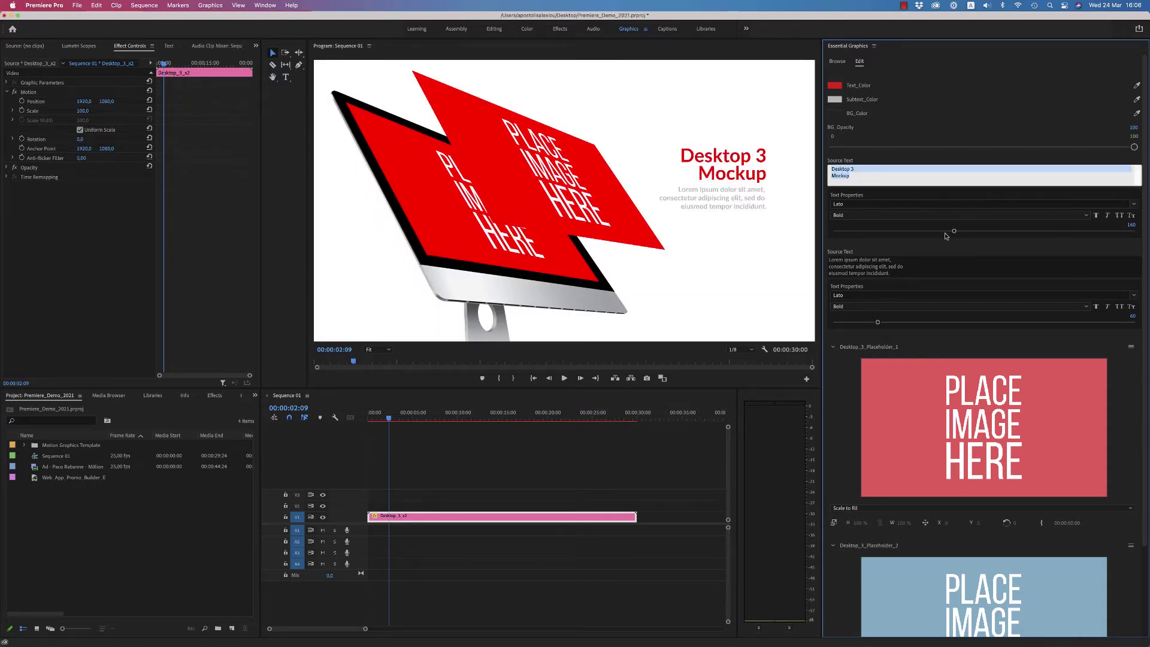
Step: Drag the purple-fur portrait into Placeholder_1 and the yellow-hoodie photo into Placeholder_2
scroll(946, 236, "down", 3)
mouse_move(1022, 643)
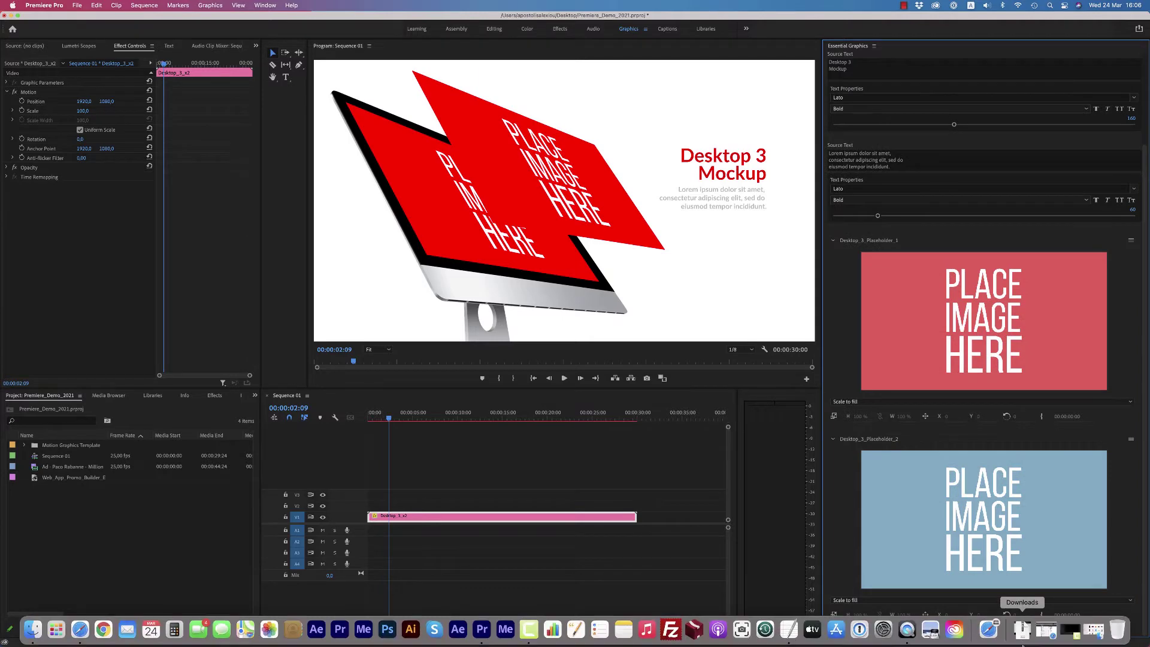
left_click(1045, 629)
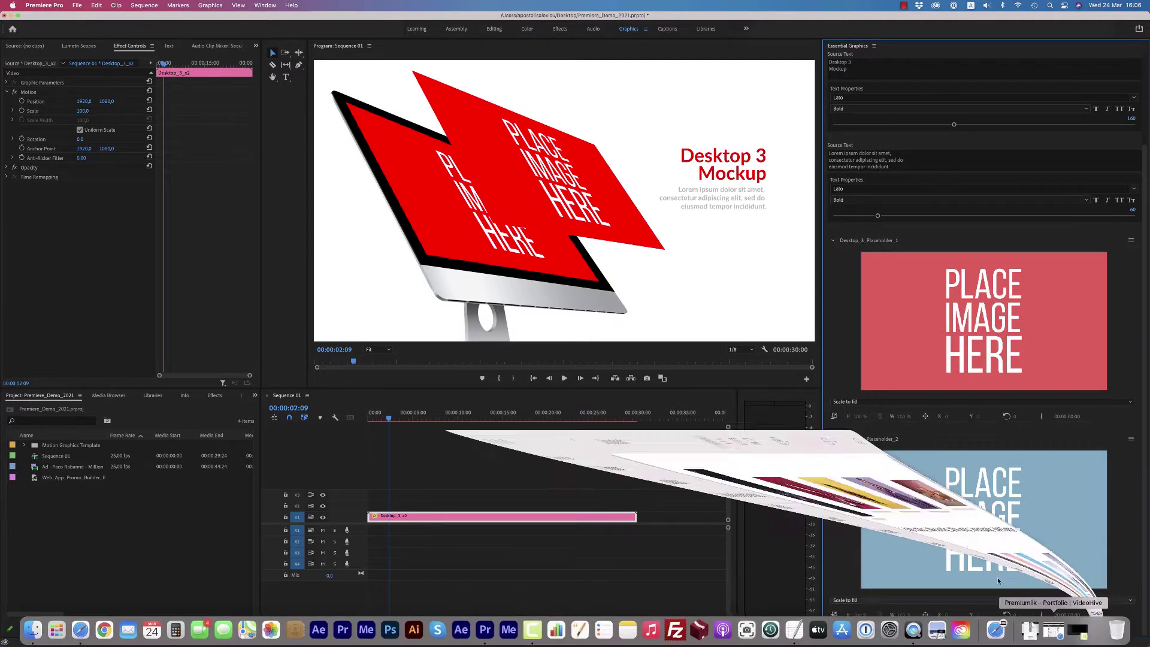
left_click_drag(676, 439, 971, 330)
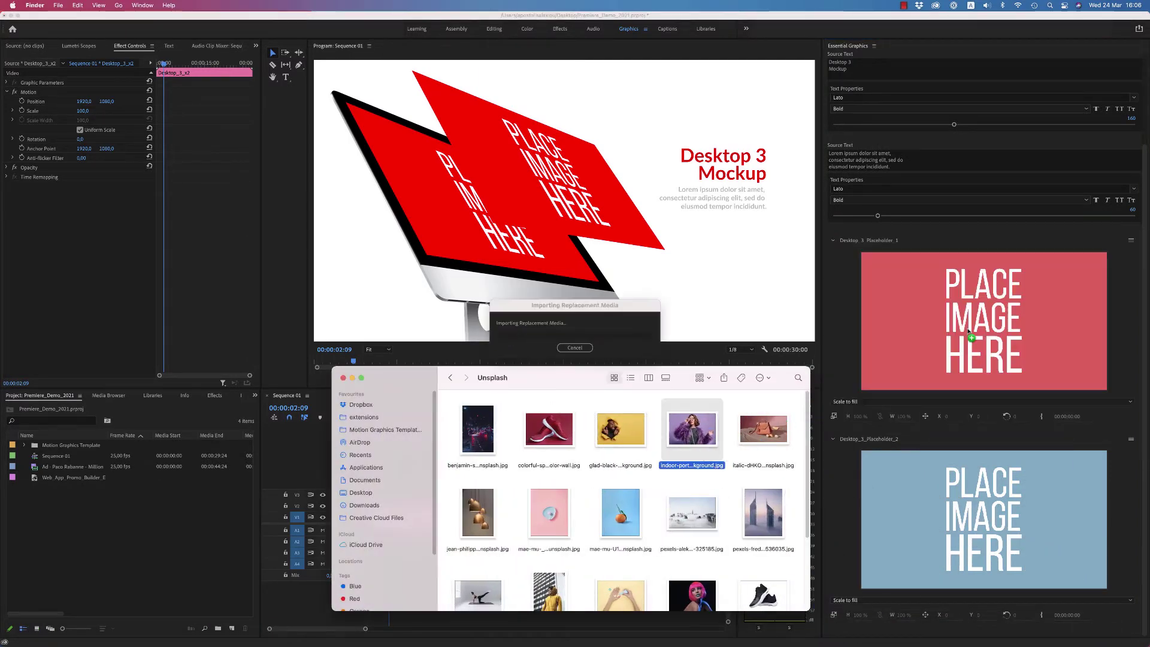
left_click_drag(548, 592, 590, 437)
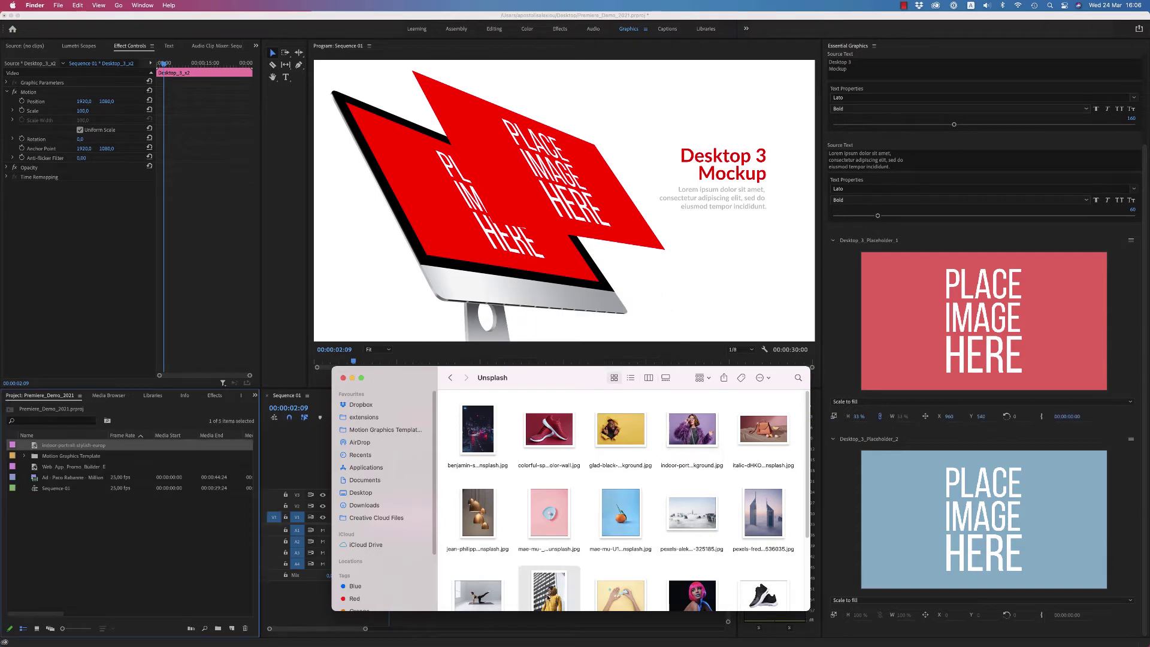
left_click(353, 378)
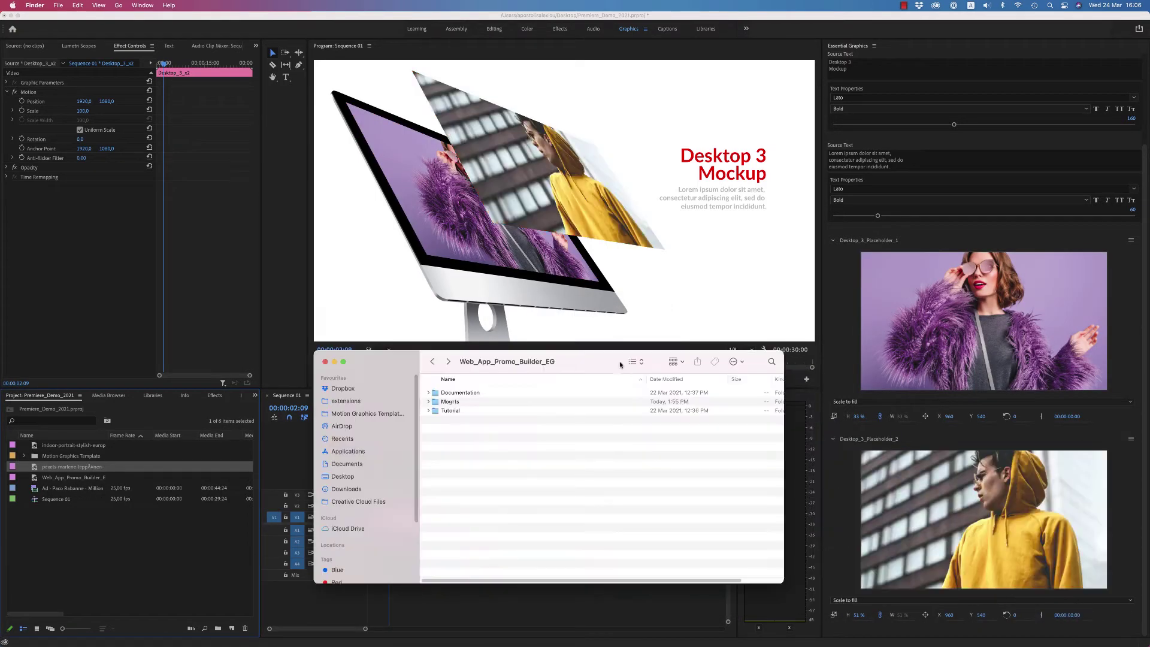
left_click(332, 362)
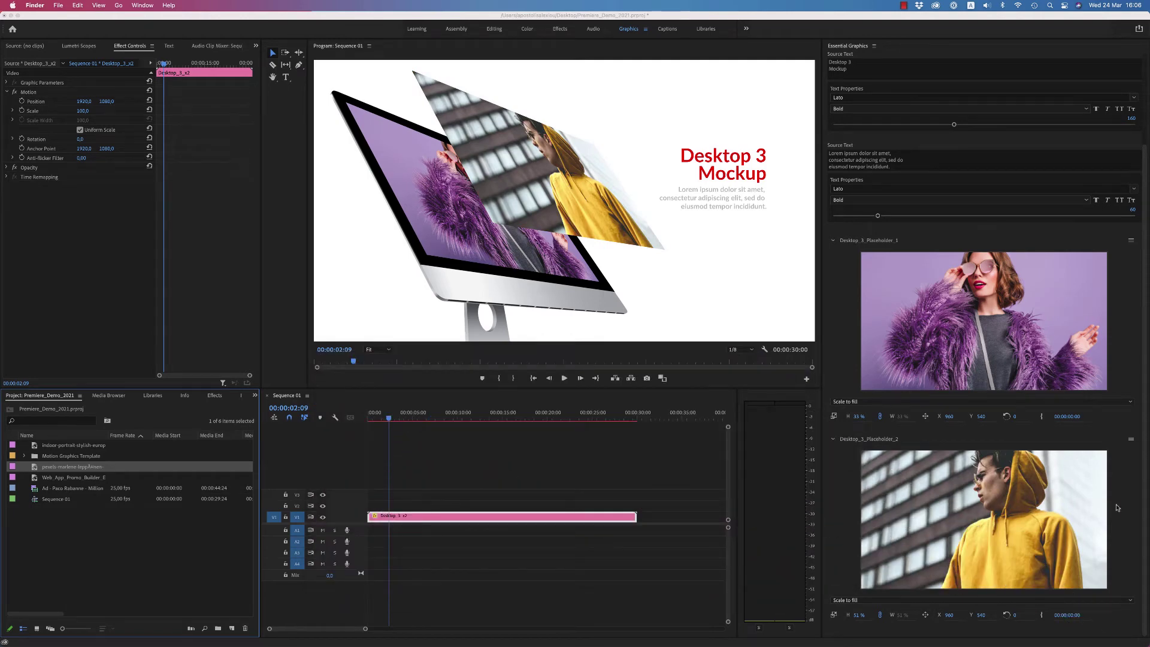
left_click(1121, 502)
Step: Move the hoodie photo lower inside Placeholder_2's own timeline, then return to Sequence 01
left_click(1130, 441)
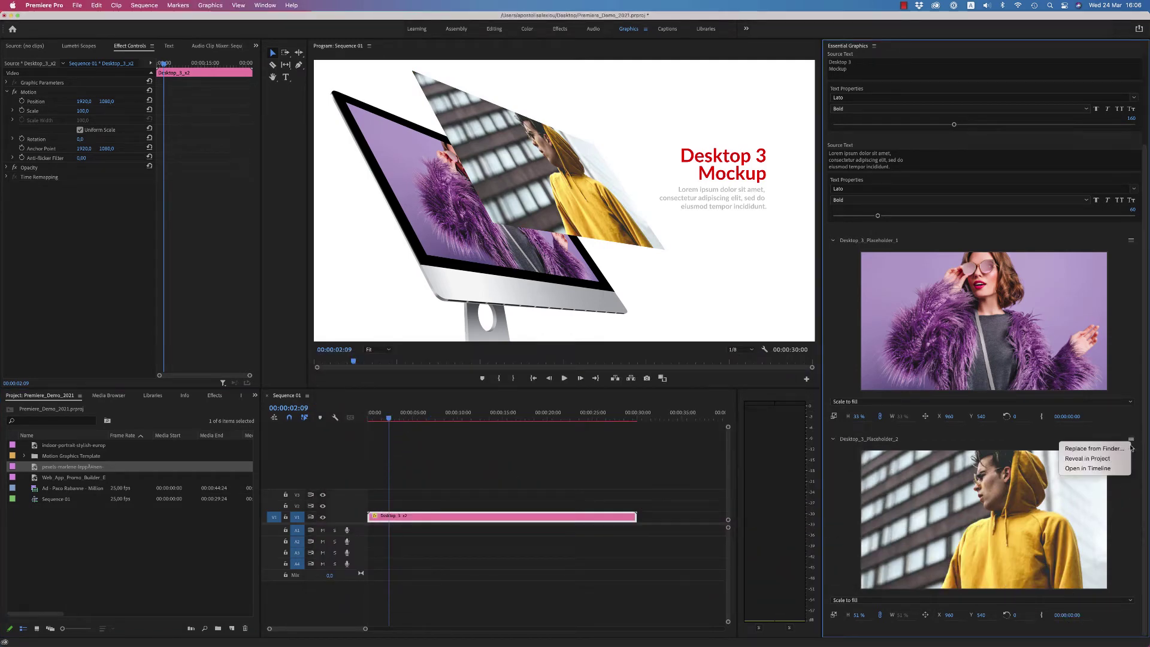
left_click(1105, 469)
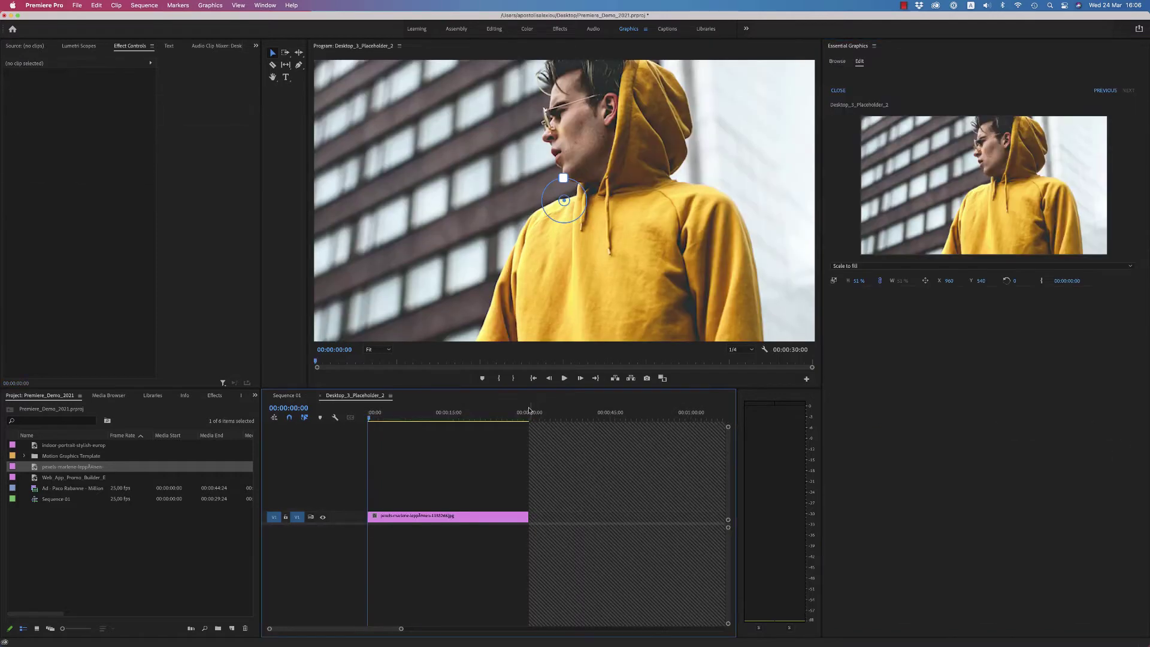
left_click_drag(564, 198, 566, 316)
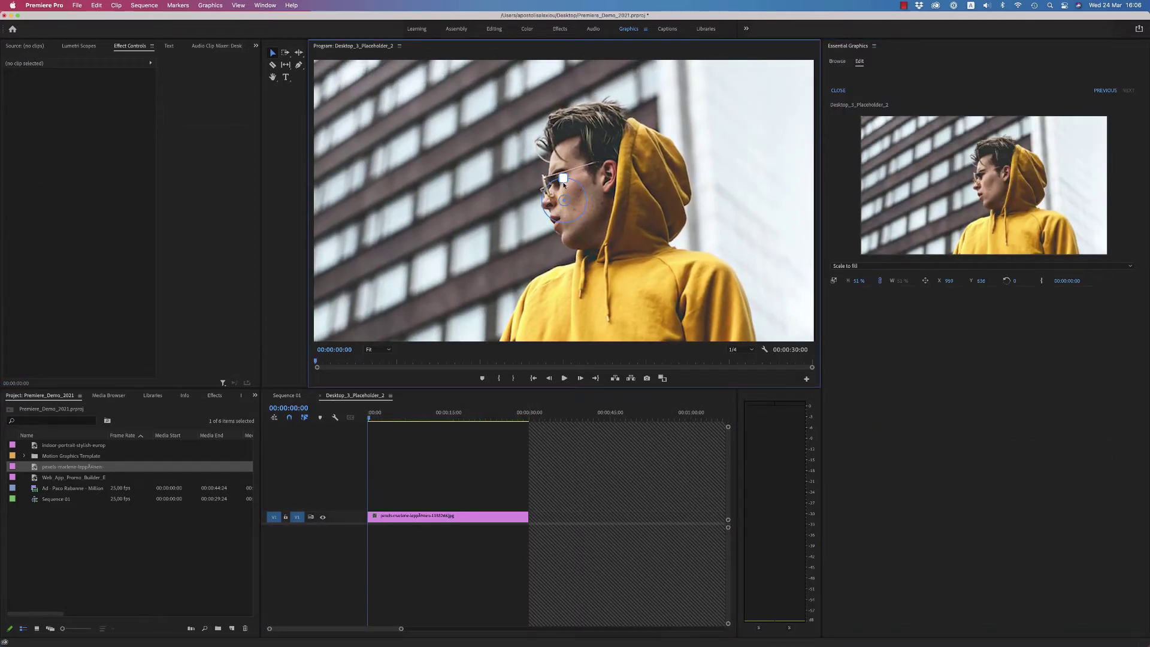
left_click_drag(563, 178, 563, 177)
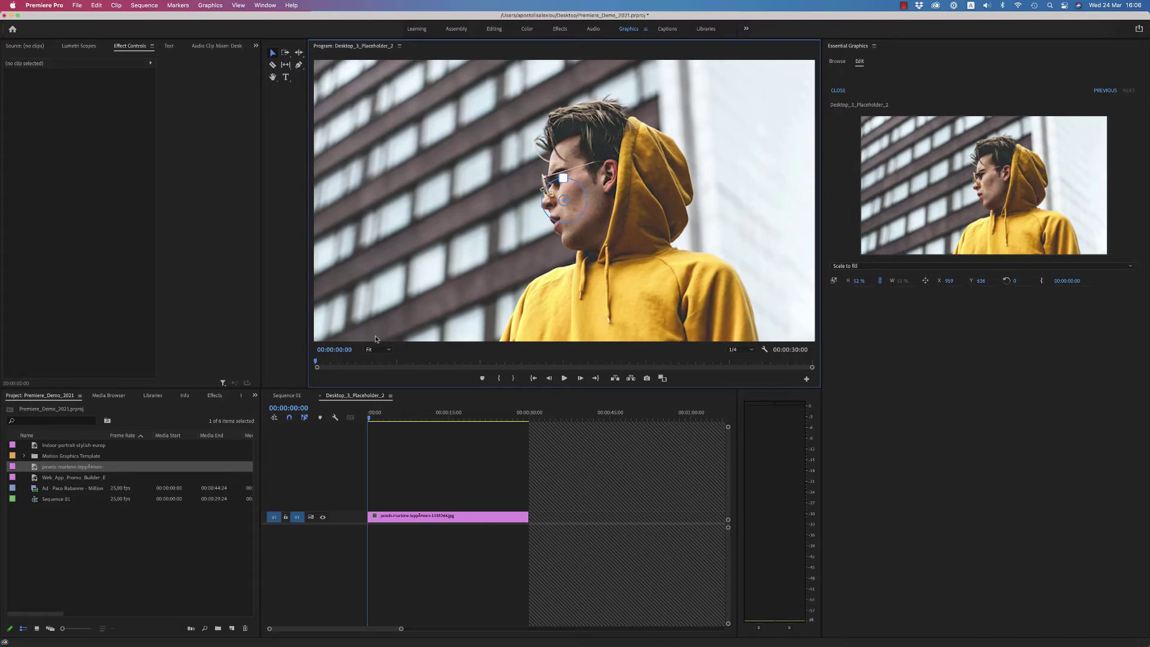
left_click(320, 395)
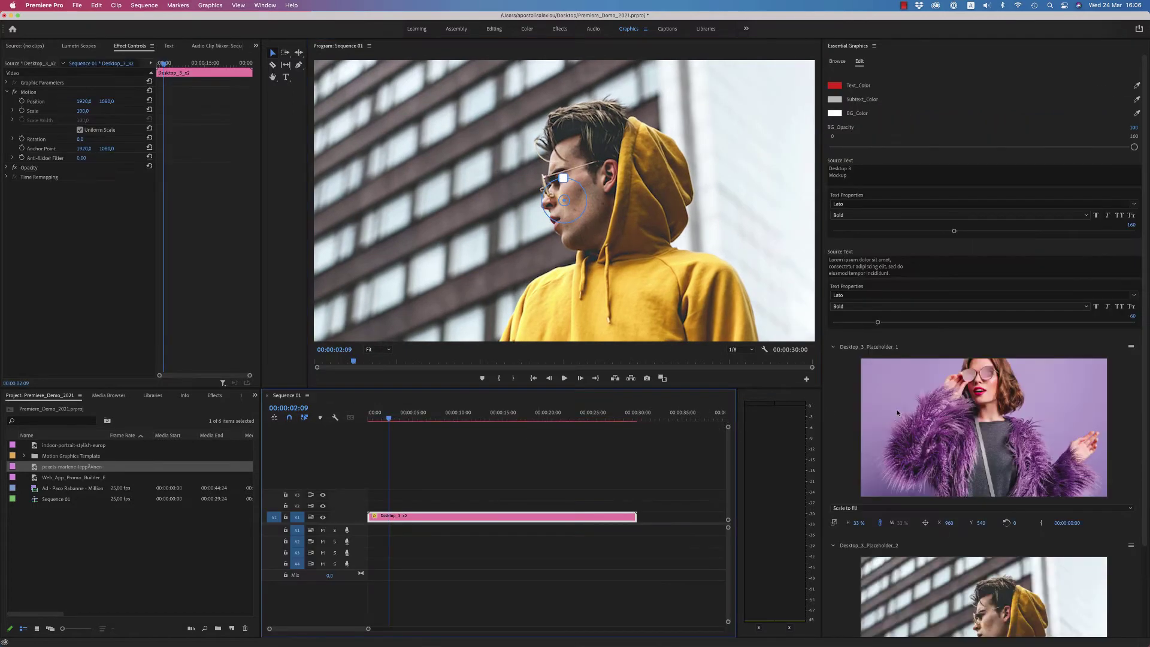
scroll(948, 626, "down", 4)
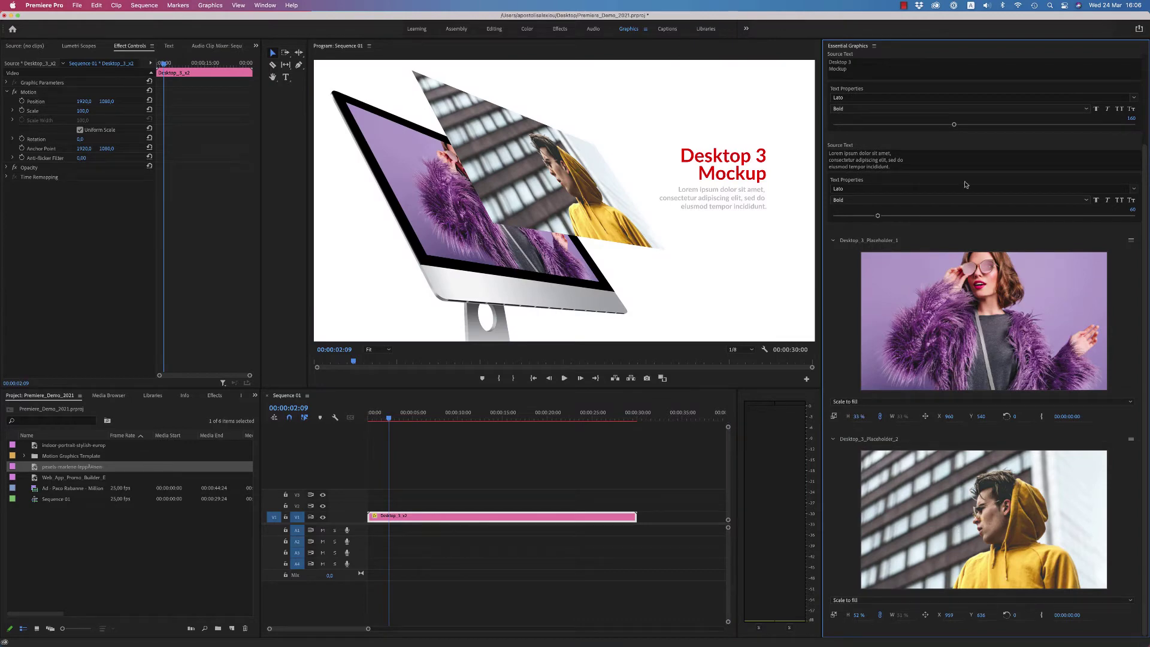
scroll(988, 162, "up", 4)
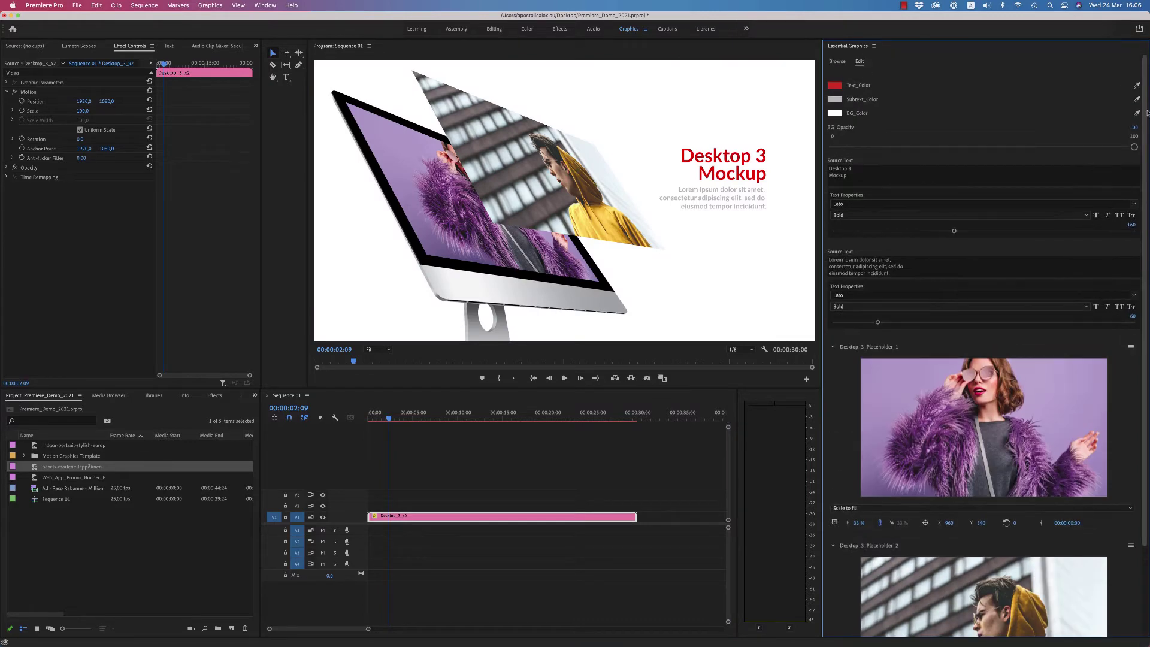
Step: Put Mobile_X_3D_2 from Browse onto V2 and delete the old Desktop_3_x2 clip
left_click(837, 63)
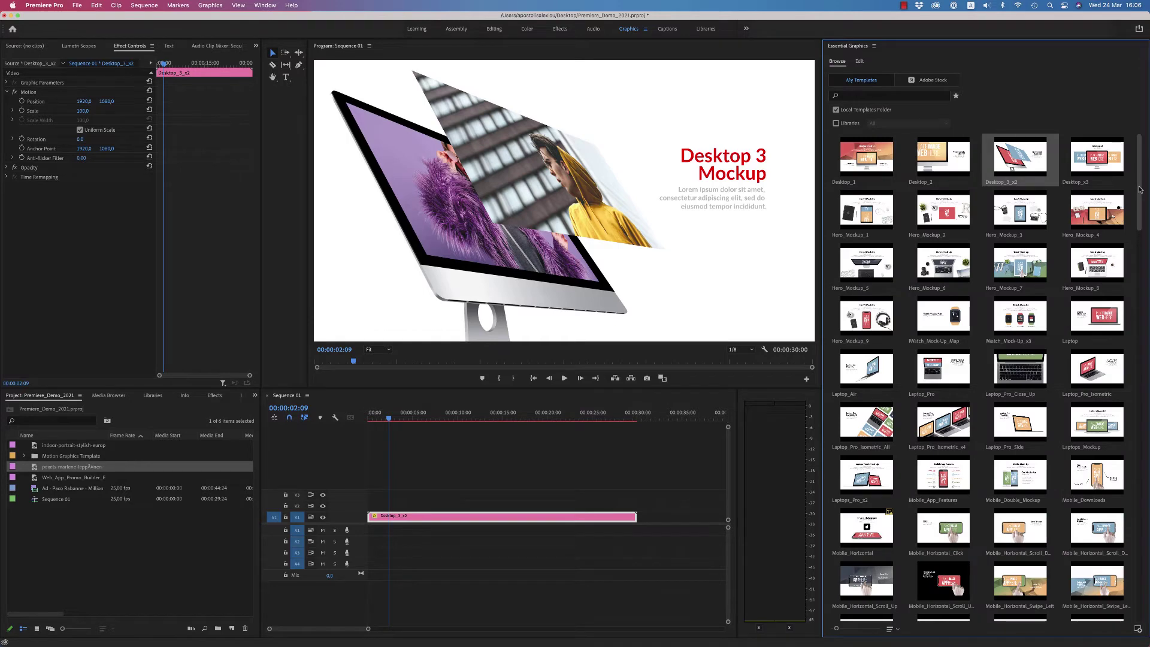
scroll(1102, 266, "down", 5)
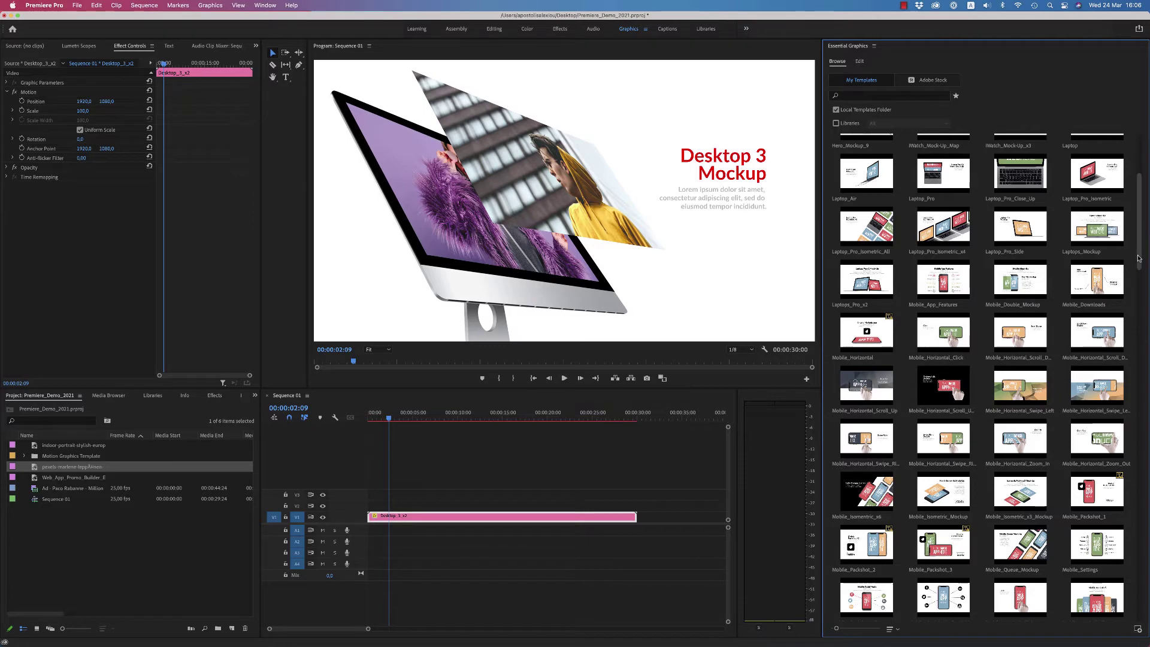
left_click_drag(1137, 274, 1131, 386)
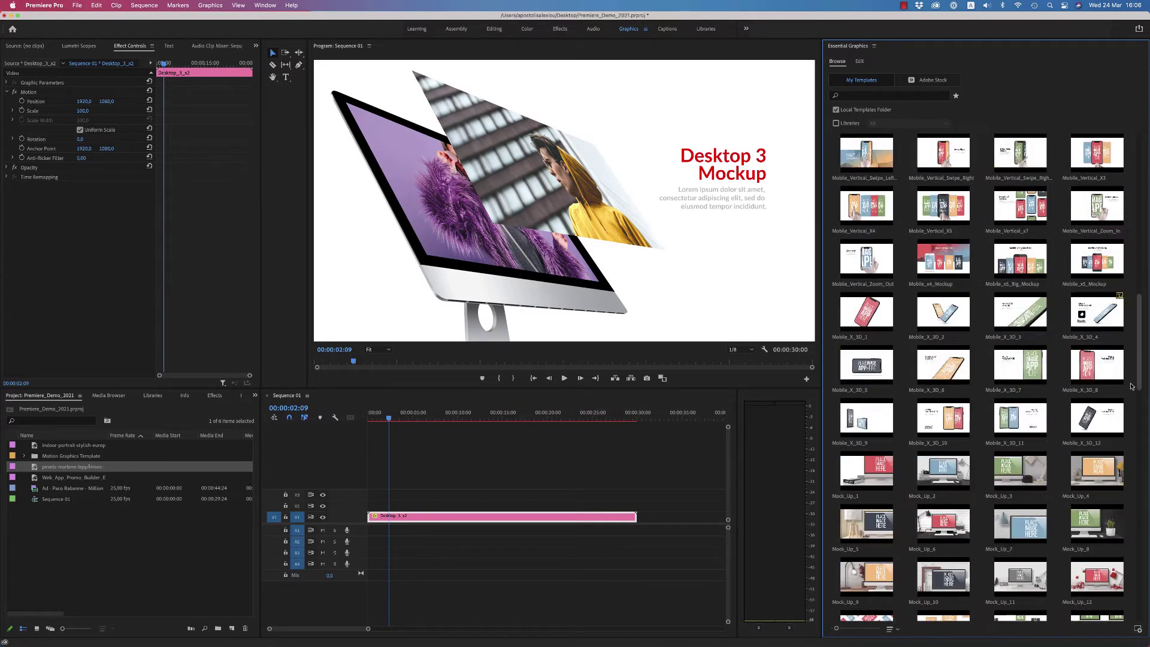
left_click_drag(1131, 386, 1131, 395)
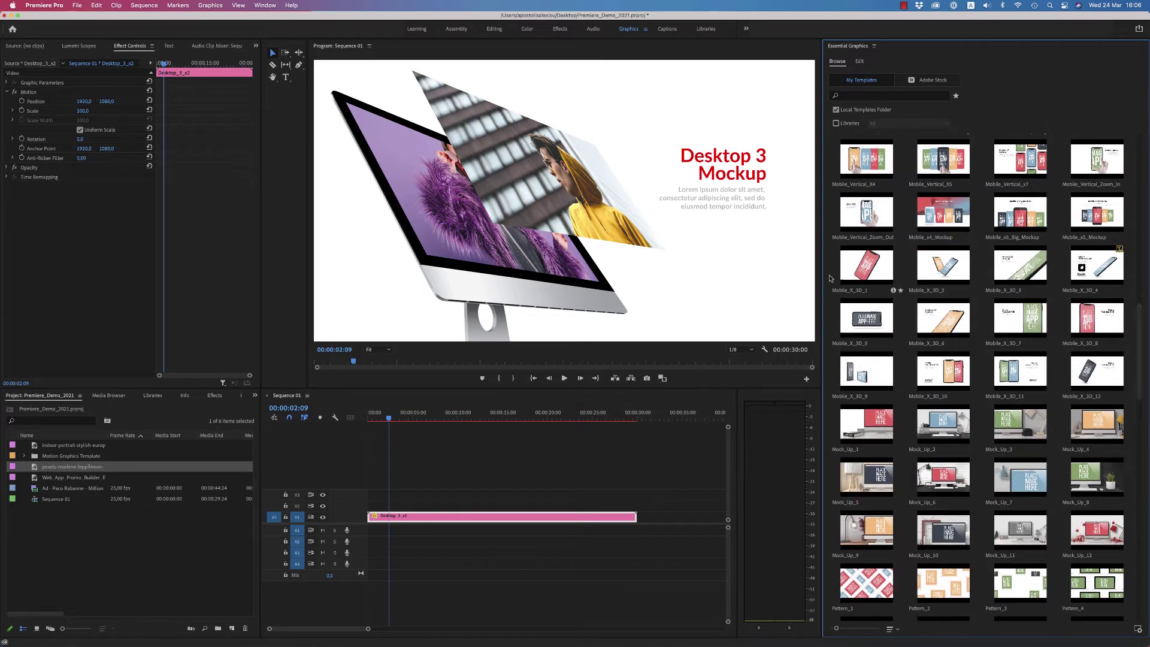
mouse_move(935, 270)
left_mouse_down()
mouse_move(490, 505)
mouse_move(383, 506)
left_mouse_up()
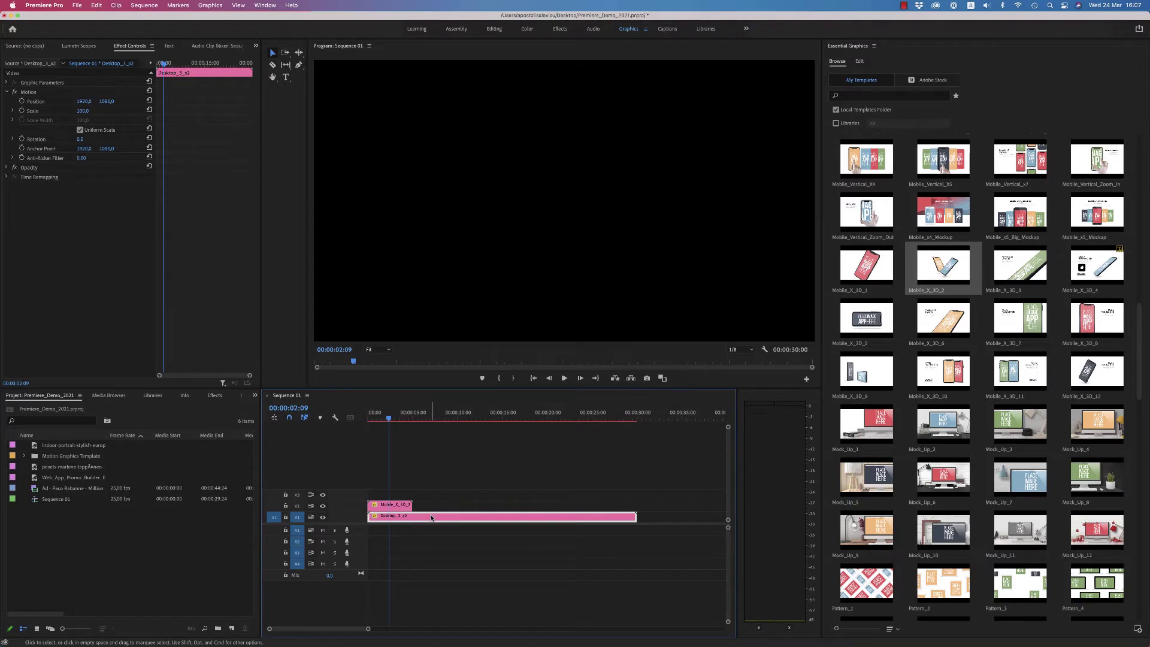
key("Delete")
Step: Apply Scale to Frame Size to the Mobile_X_3D_2 clip
left_click(393, 507)
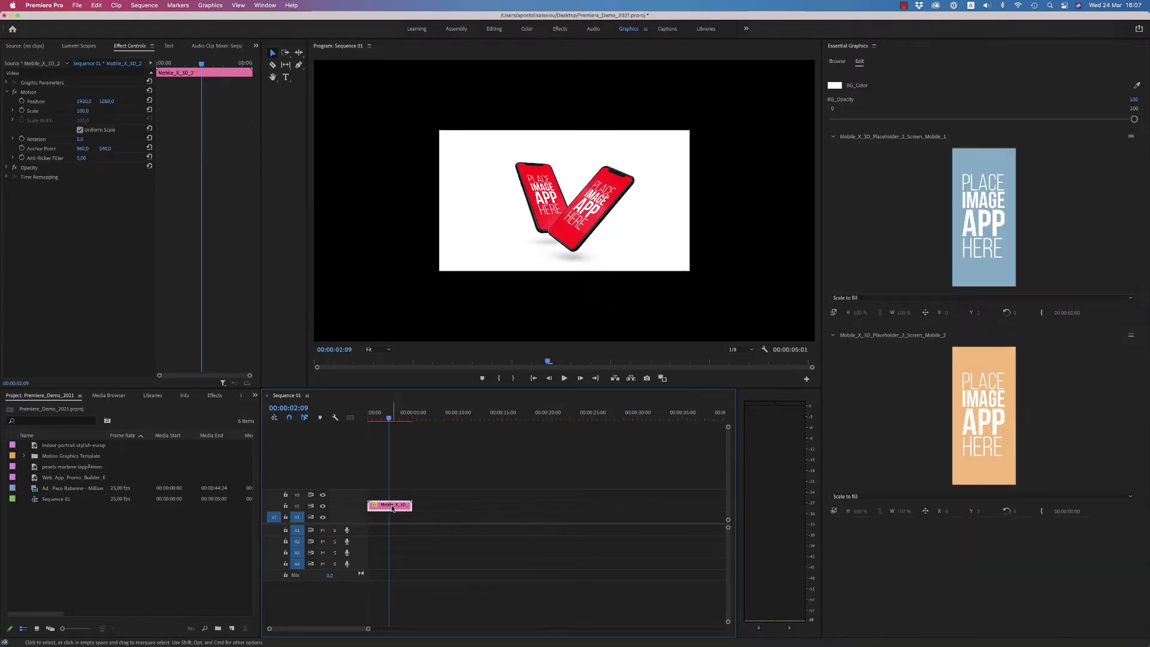
right_click(393, 507)
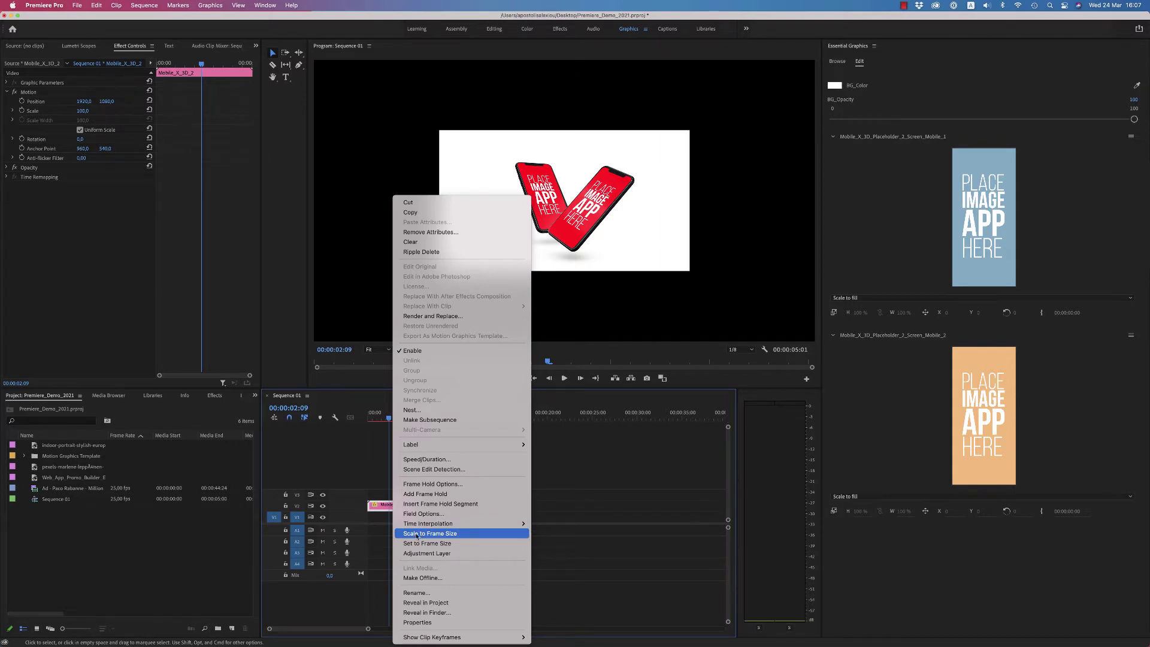
left_click(417, 533)
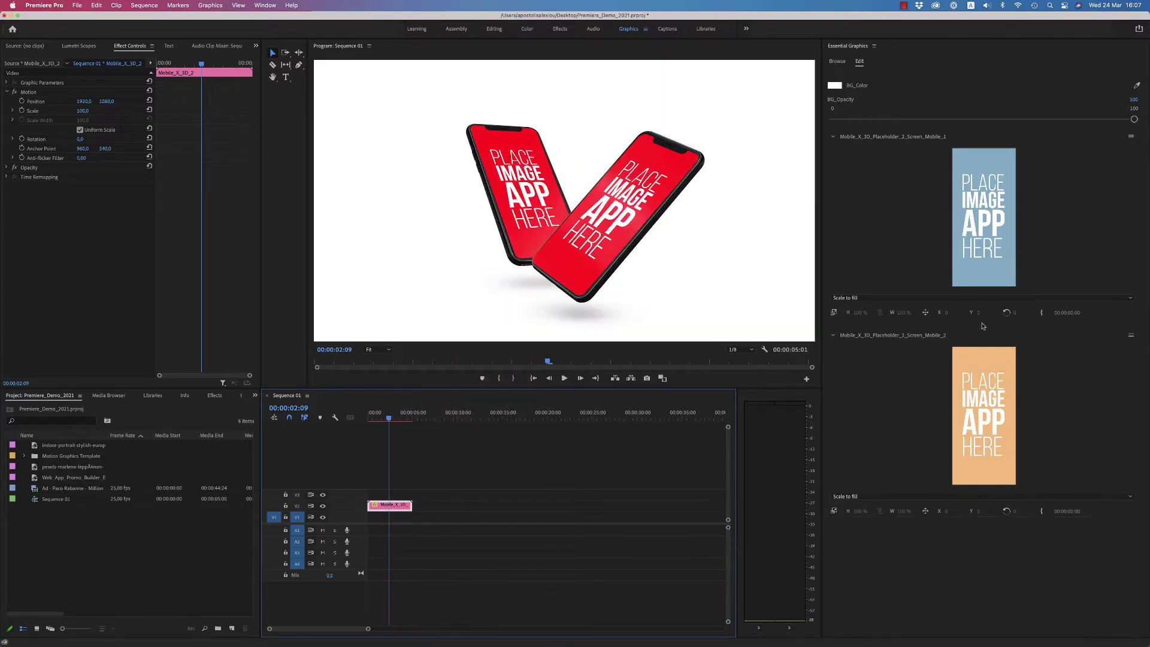
Step: Fill Screen_Mobile_2 with the man-on-yellow photo and Screen_Mobile_1 with the pink-haired portrait
mouse_move(1048, 644)
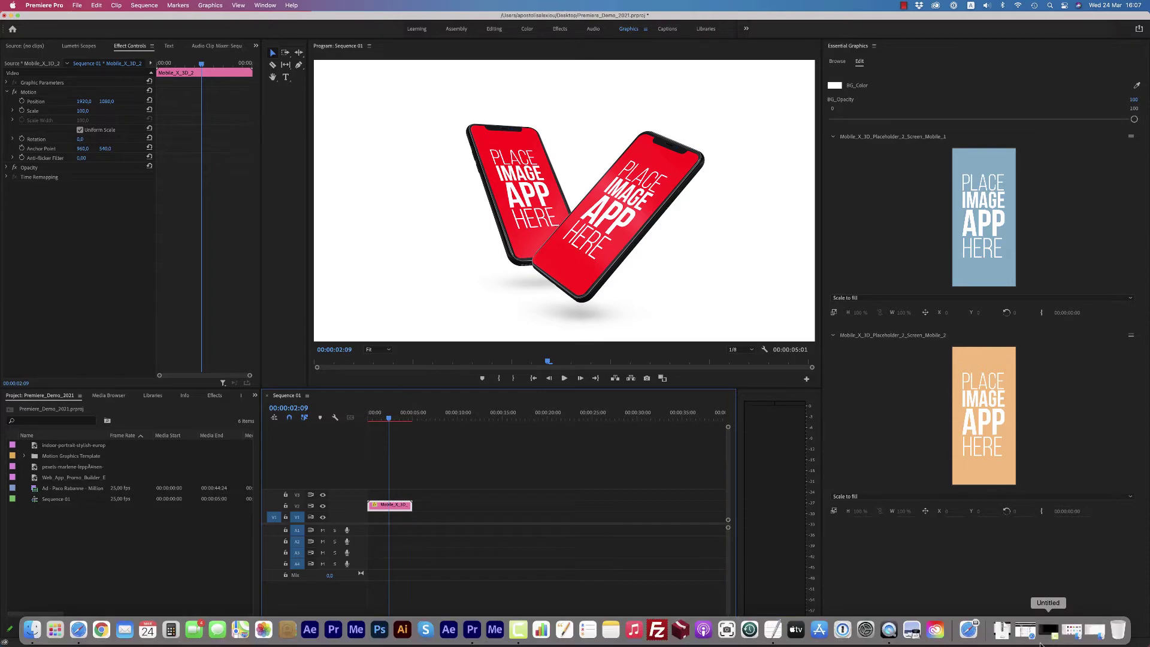
left_click(1076, 632)
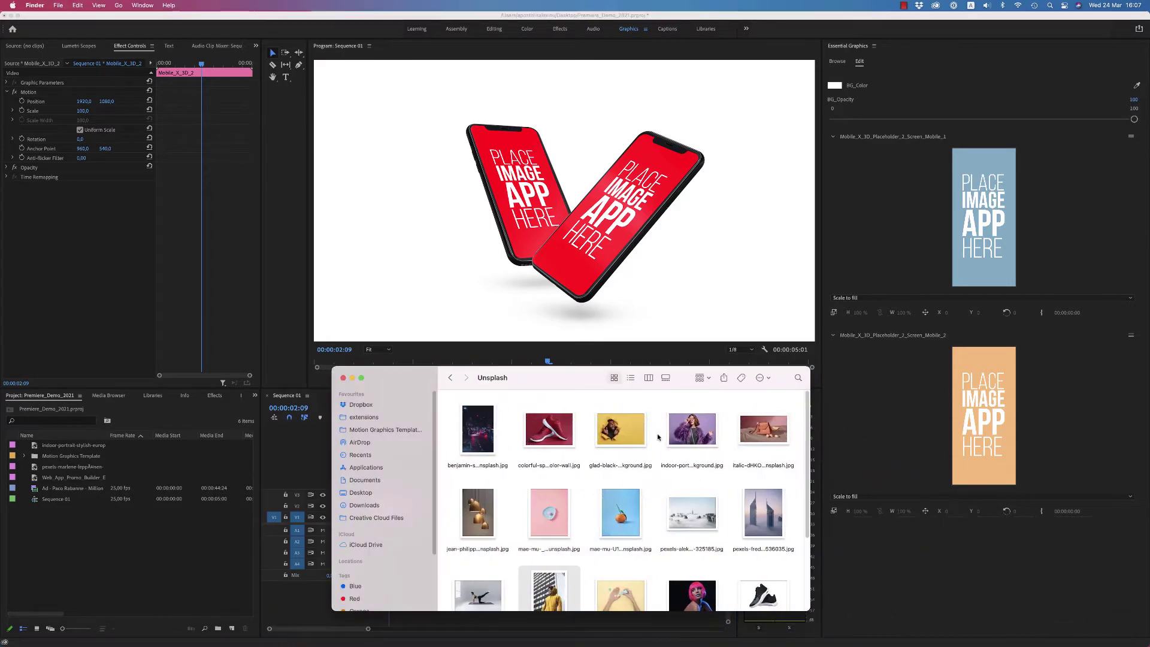
left_click_drag(614, 430, 976, 420)
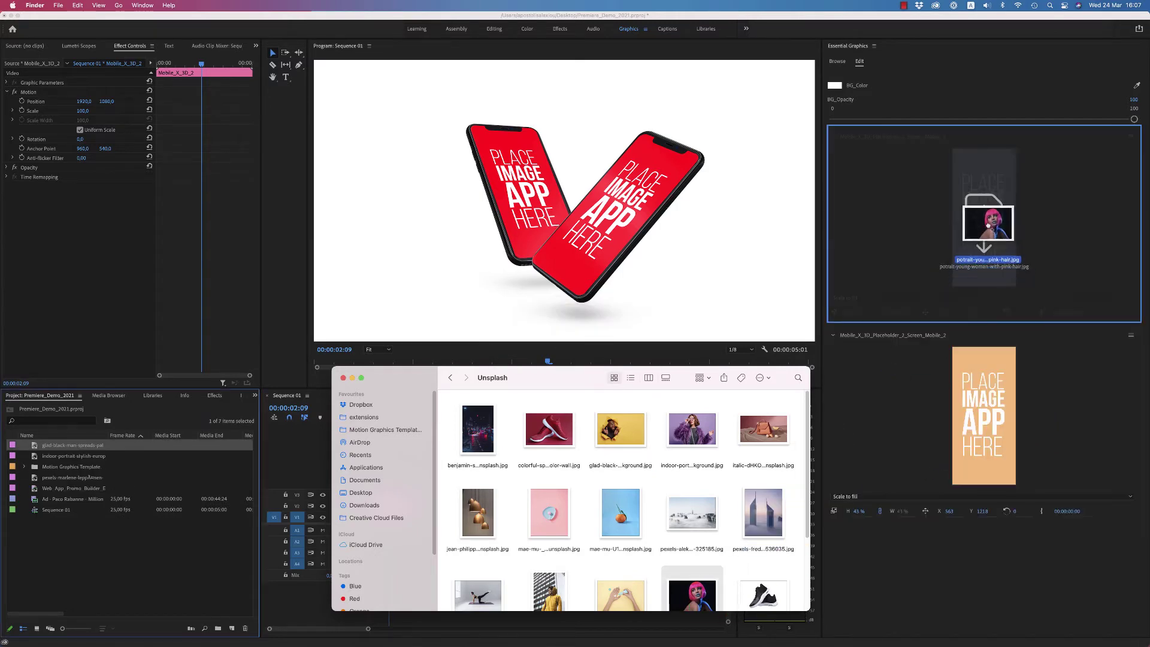
left_click_drag(692, 599, 985, 226)
left_click(353, 379)
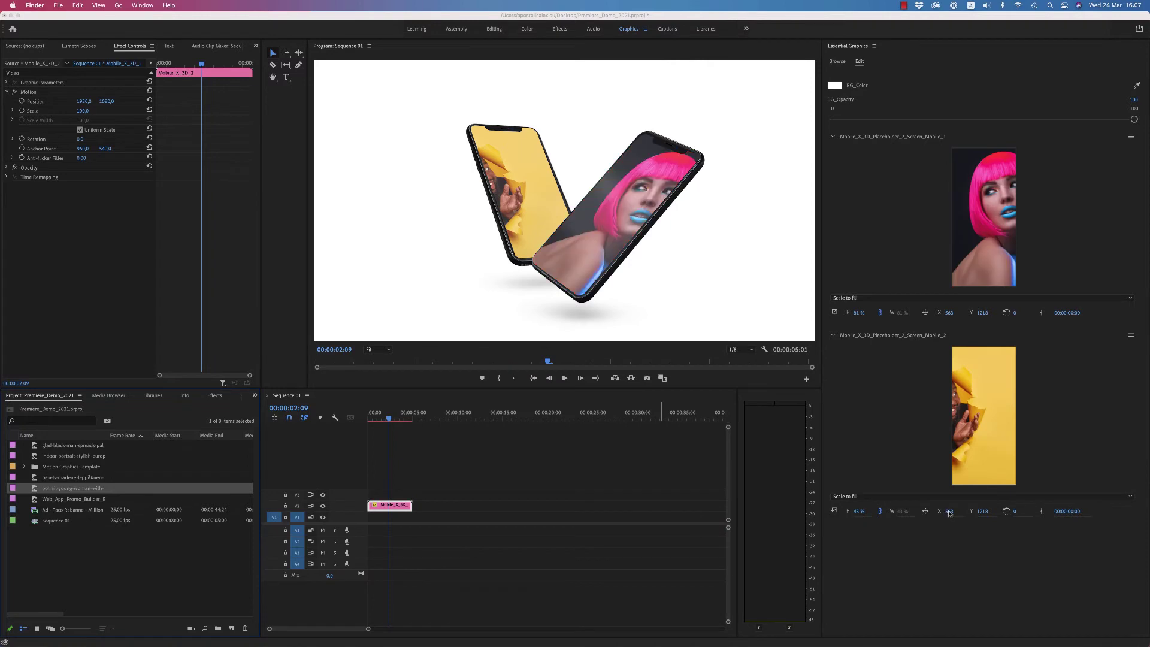
left_click(945, 540)
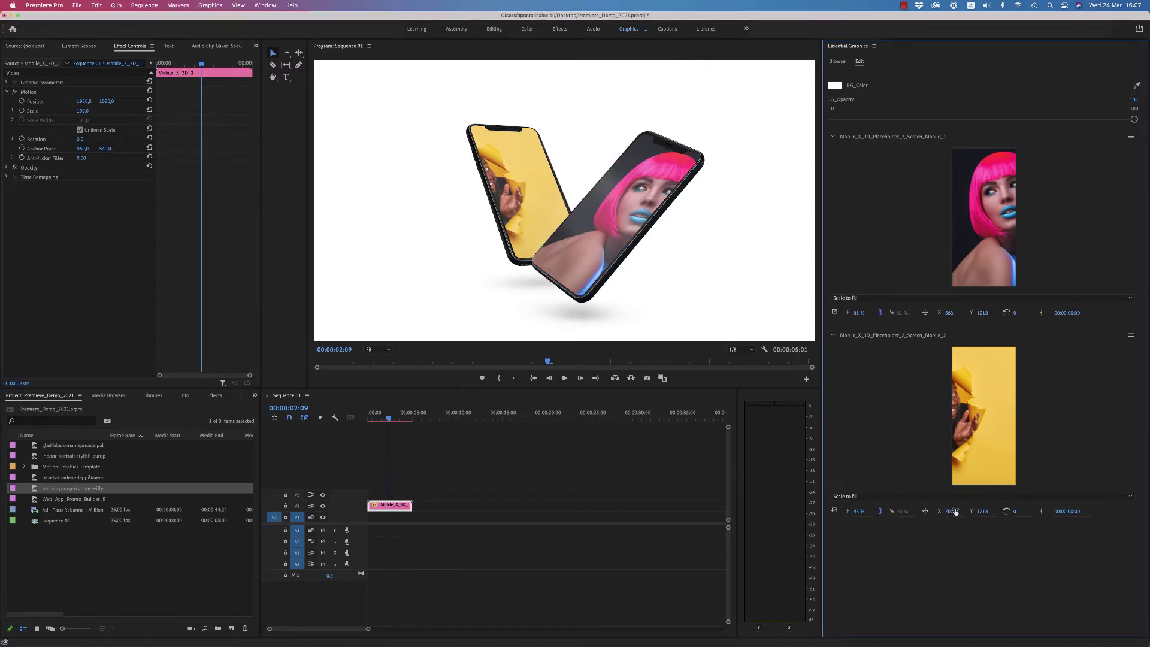
Step: Set Screen_Mobile_2's X to 707 and scrub the playhead to preview the animation to 1:19
left_click_drag(949, 511, 957, 511)
left_click(378, 418)
left_click_drag(379, 417, 373, 417)
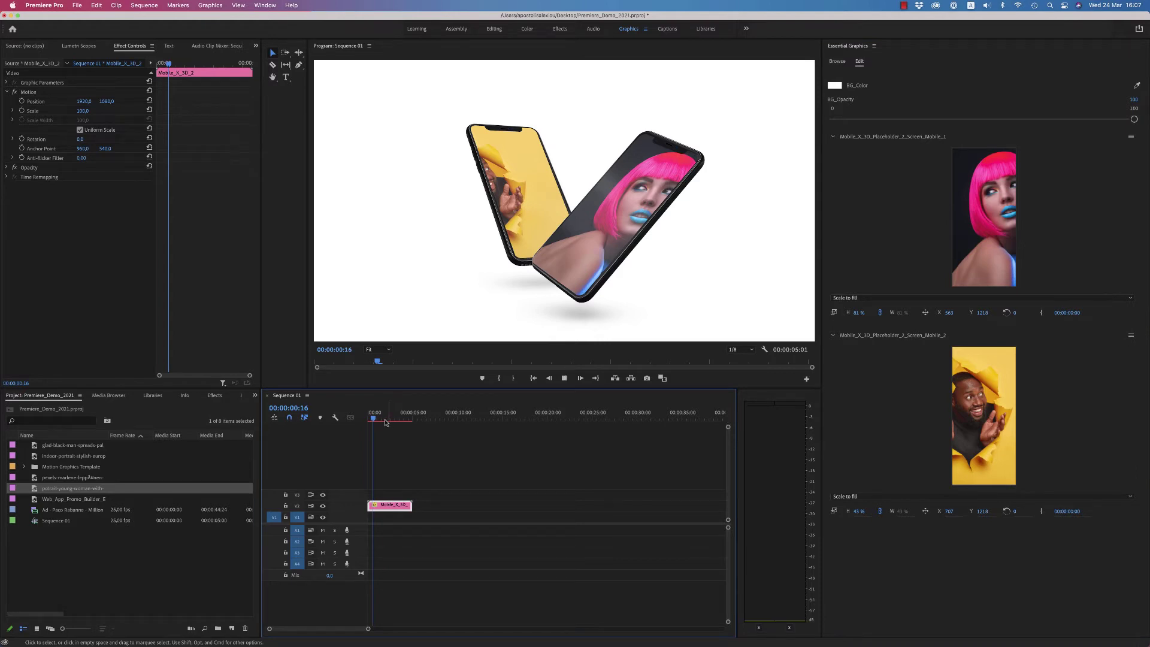
left_click_drag(374, 418, 385, 419)
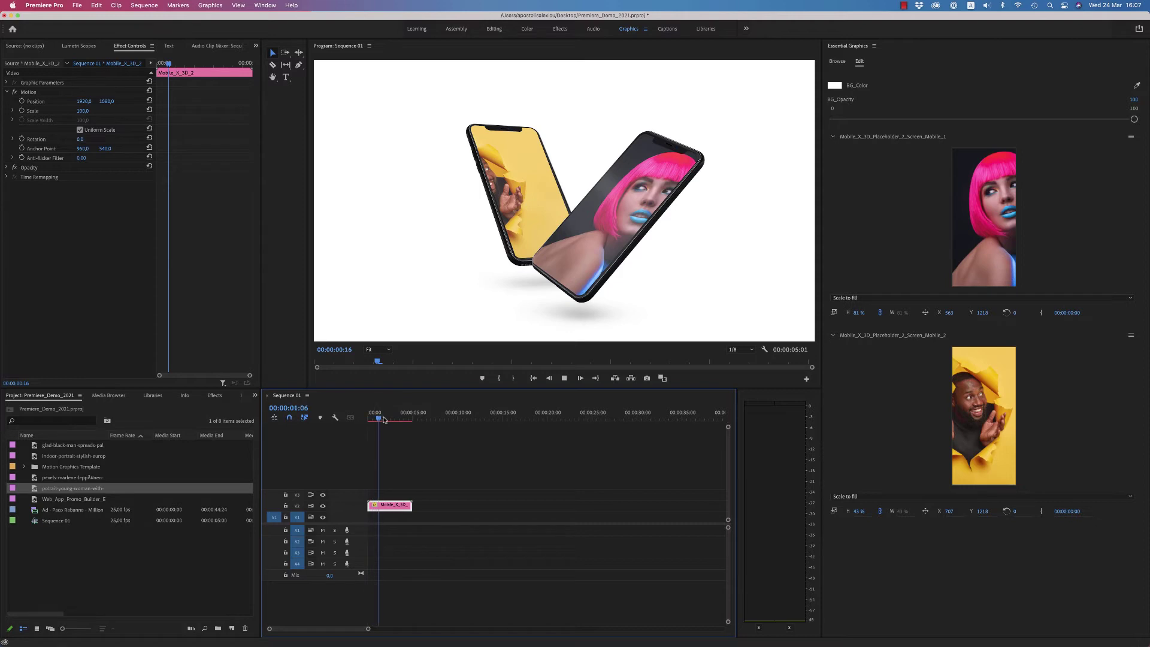
Step: Drag Pattern_9 from Browse onto V2, overwriting the phone mockup clip
left_click(838, 61)
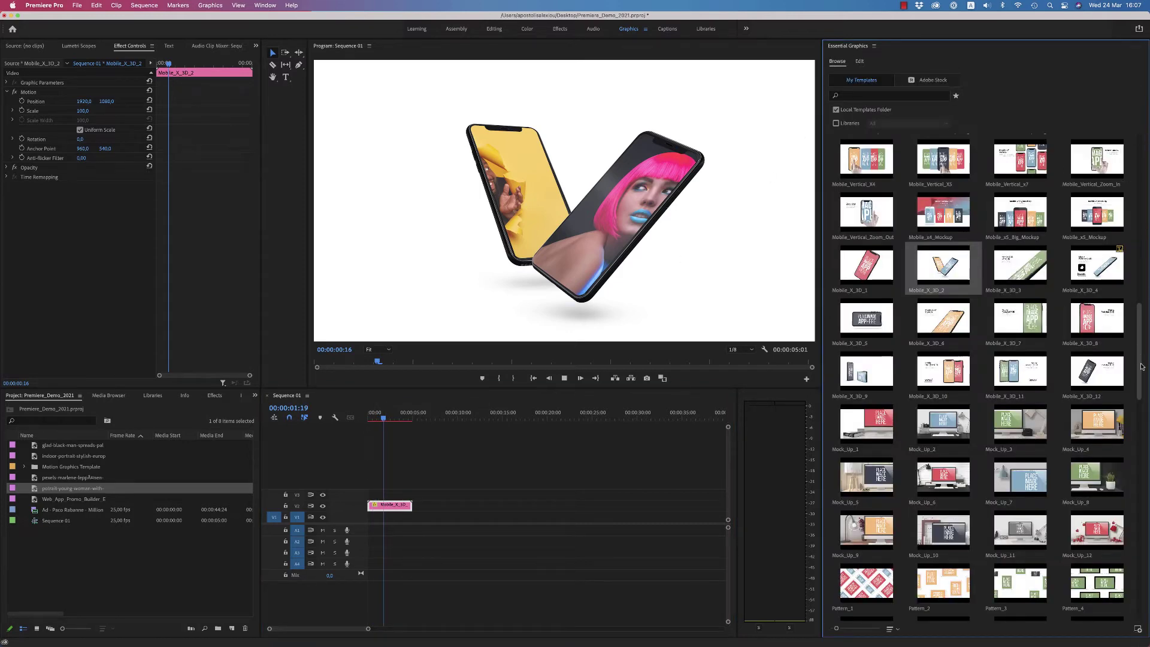
scroll(1133, 453, "down", 1)
scroll(1131, 459, "down", 5)
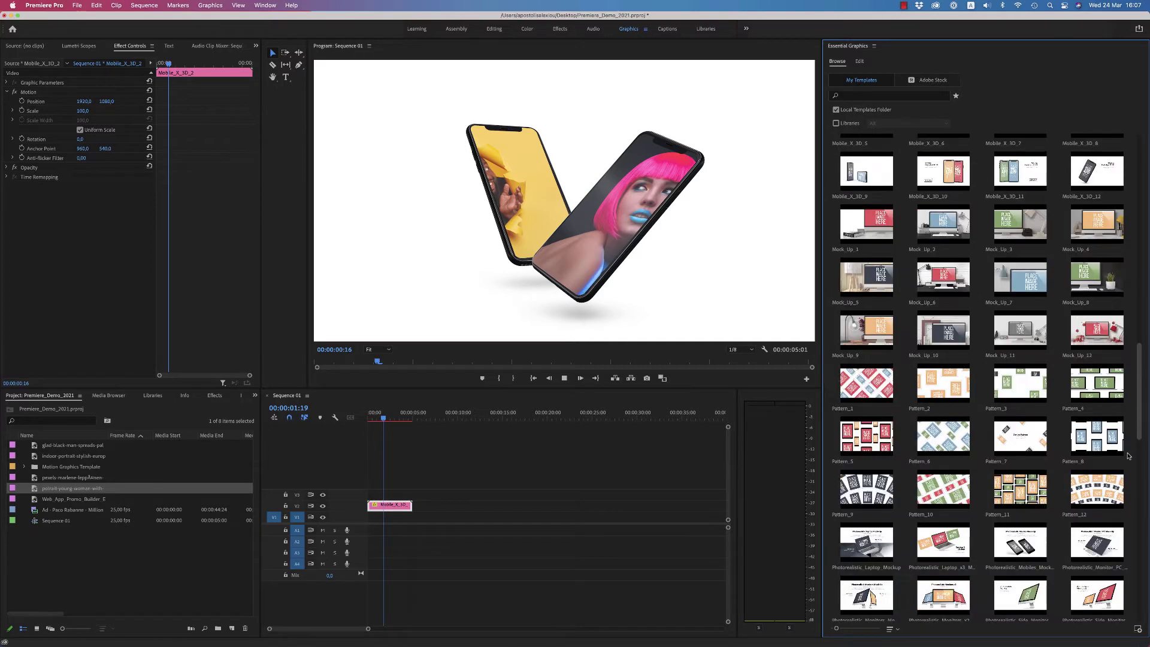
scroll(887, 410, "down", 8)
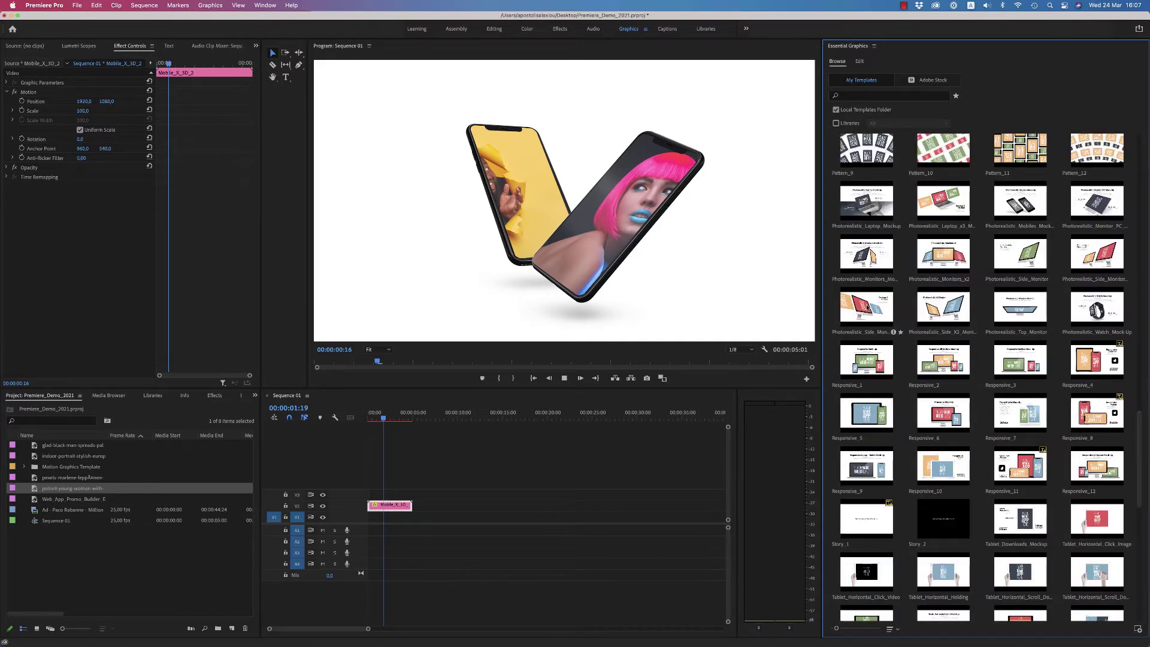
mouse_move(871, 163)
left_mouse_down()
mouse_move(360, 510)
mouse_move(381, 510)
left_mouse_up()
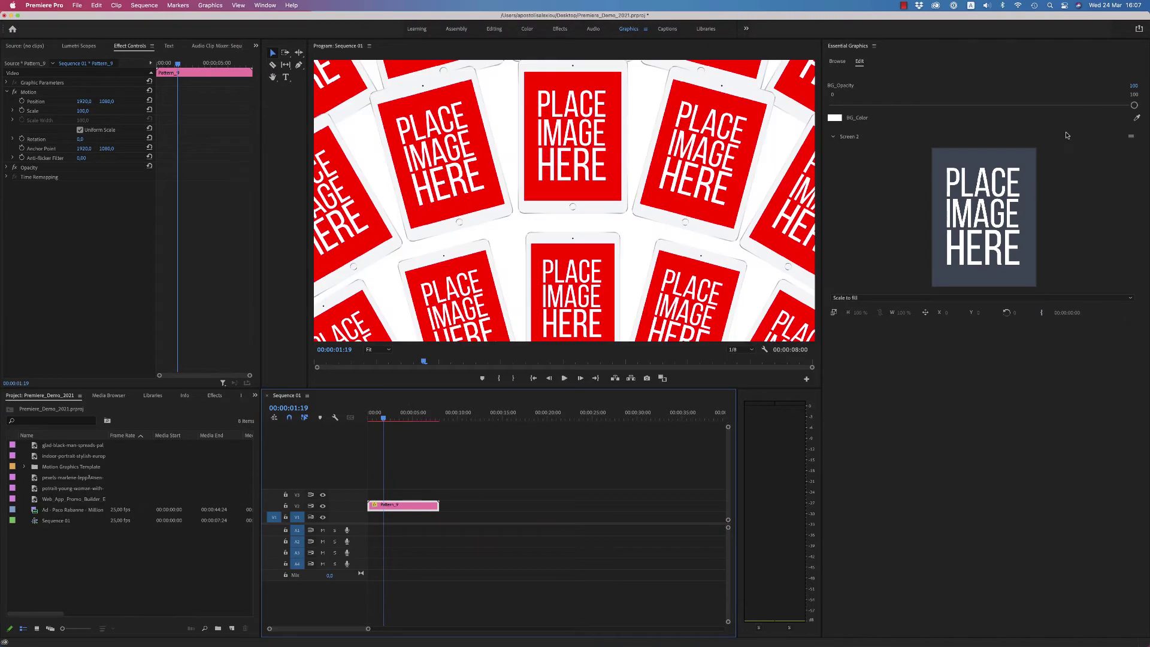
Step: Drop the orange handbag photo onto the tablet screen placeholder and keep BG_Opacity at 100
left_click(1105, 633)
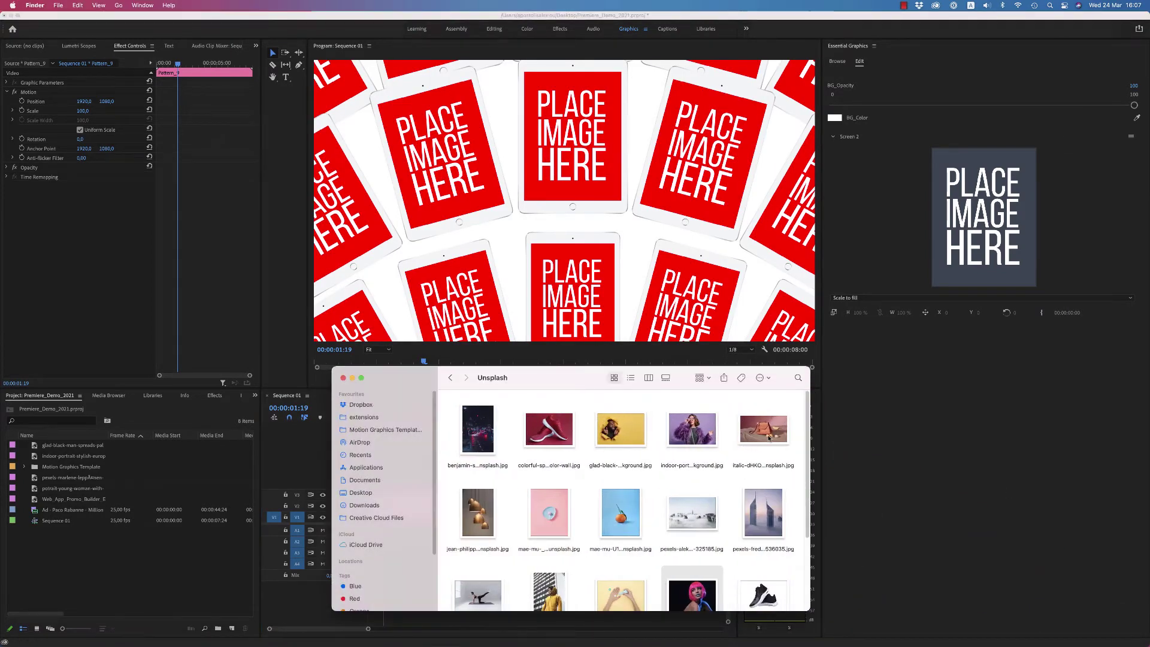
left_click_drag(769, 437, 983, 219)
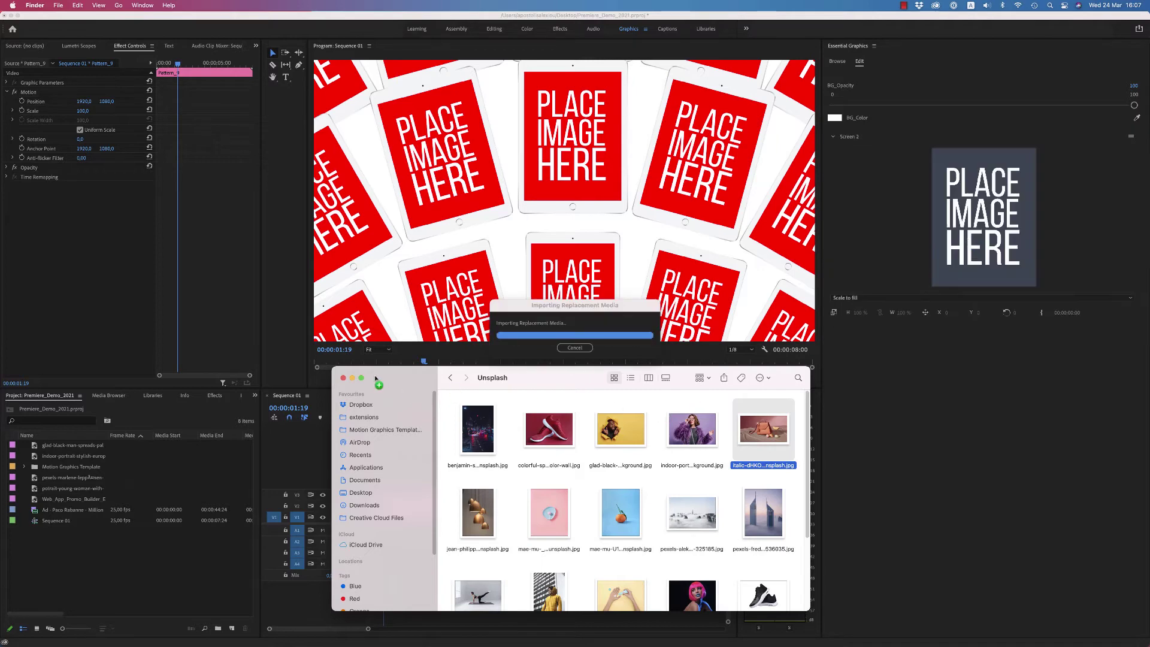
left_click(352, 377)
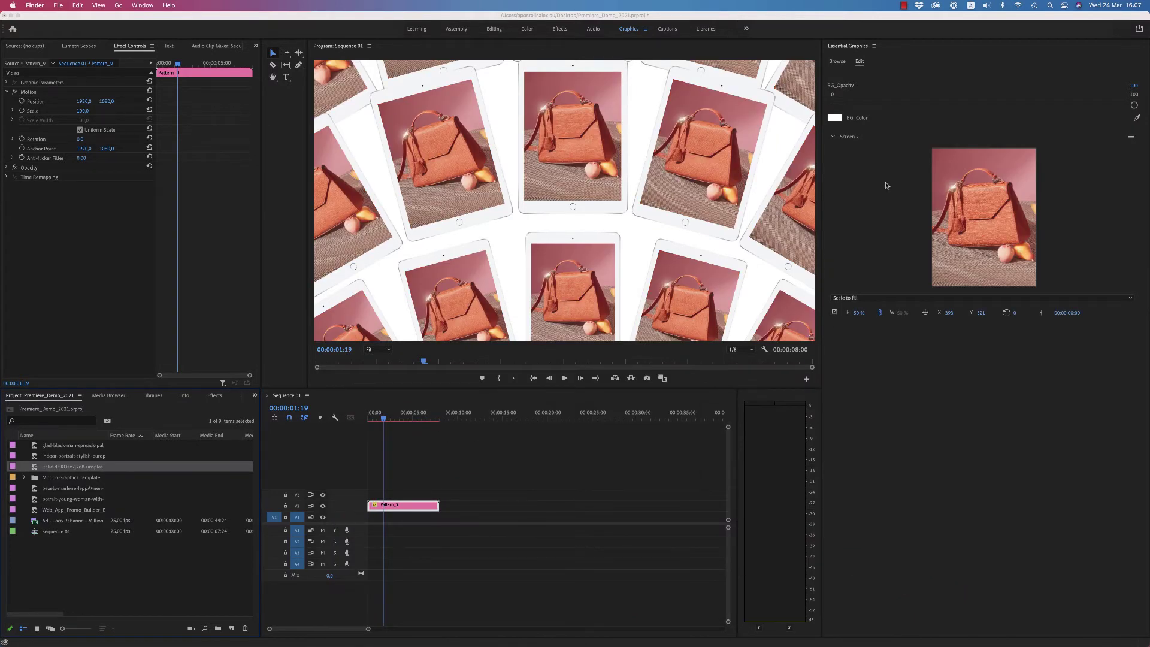
left_click(1123, 110)
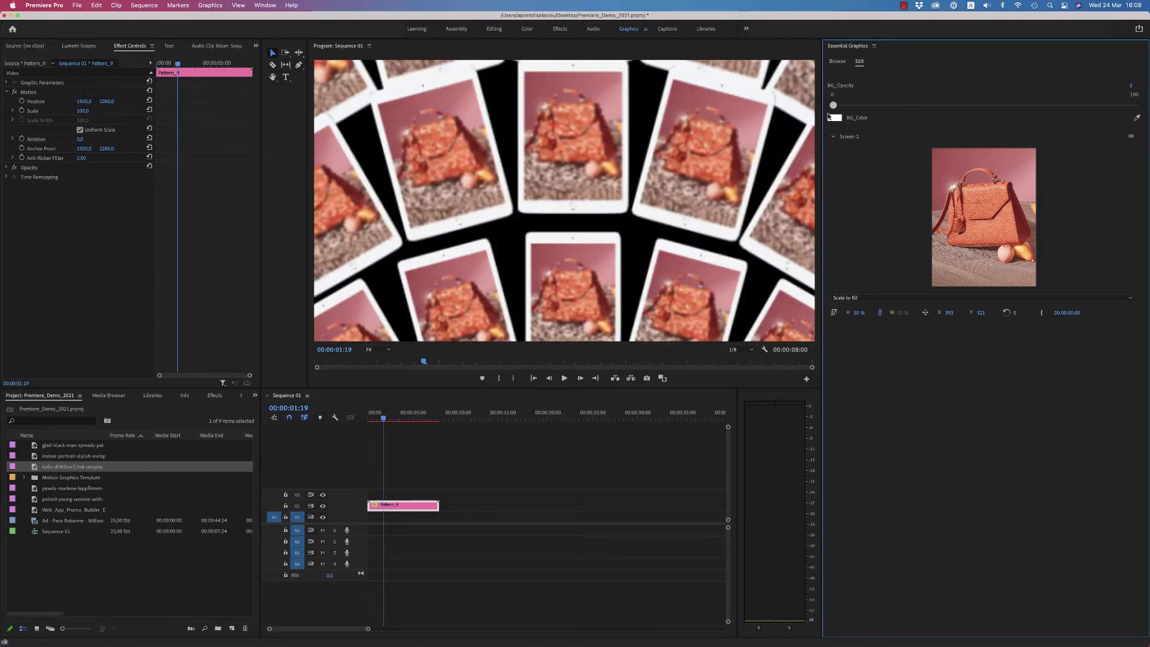
left_click_drag(1135, 107, 1133, 105)
Step: Delete the Pattern_9 clip and drag Tablet_Horizontal_Zoom_In from the Browse grid onto V1
left_click(838, 62)
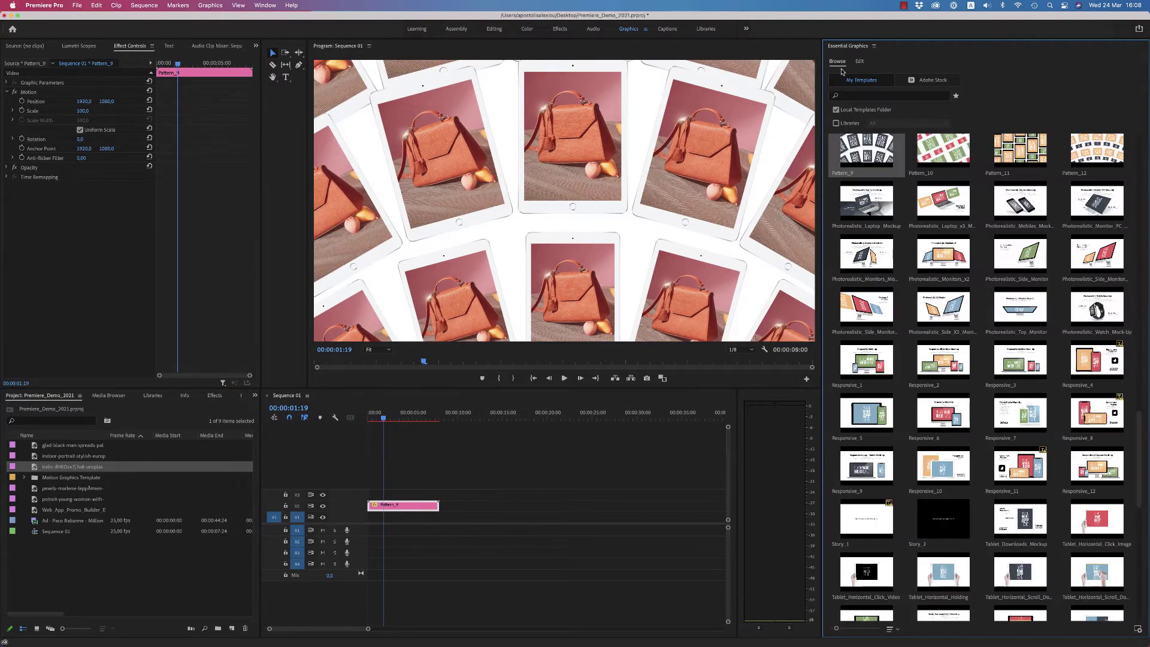
left_click(418, 509)
key("Delete")
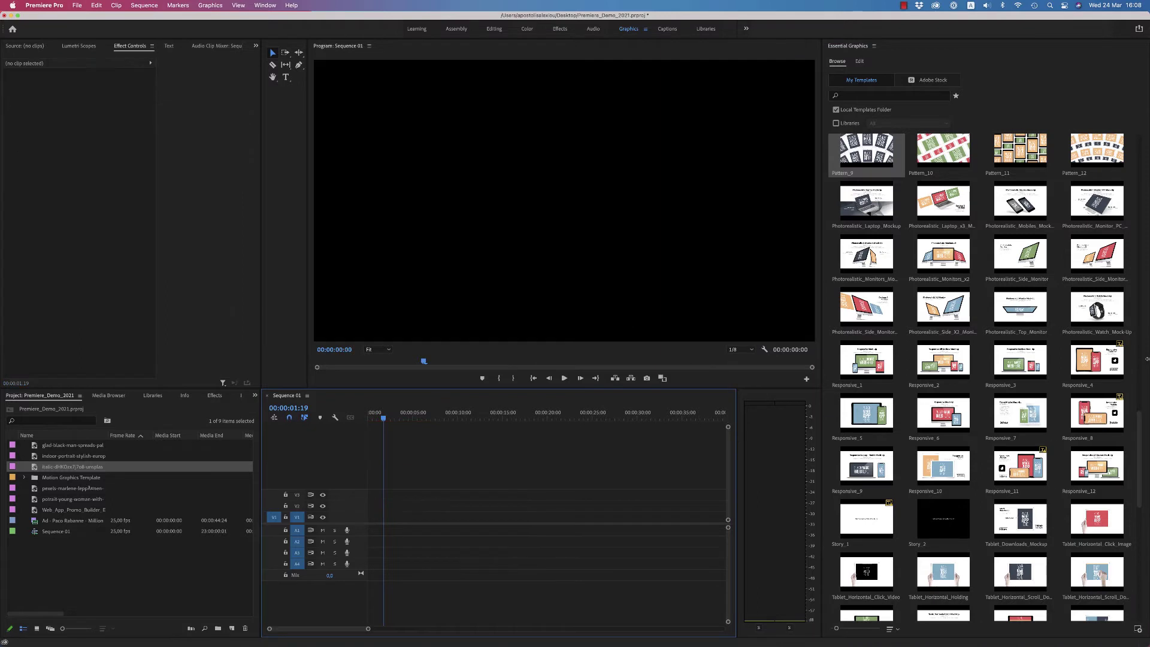
scroll(1045, 327, "down", 1)
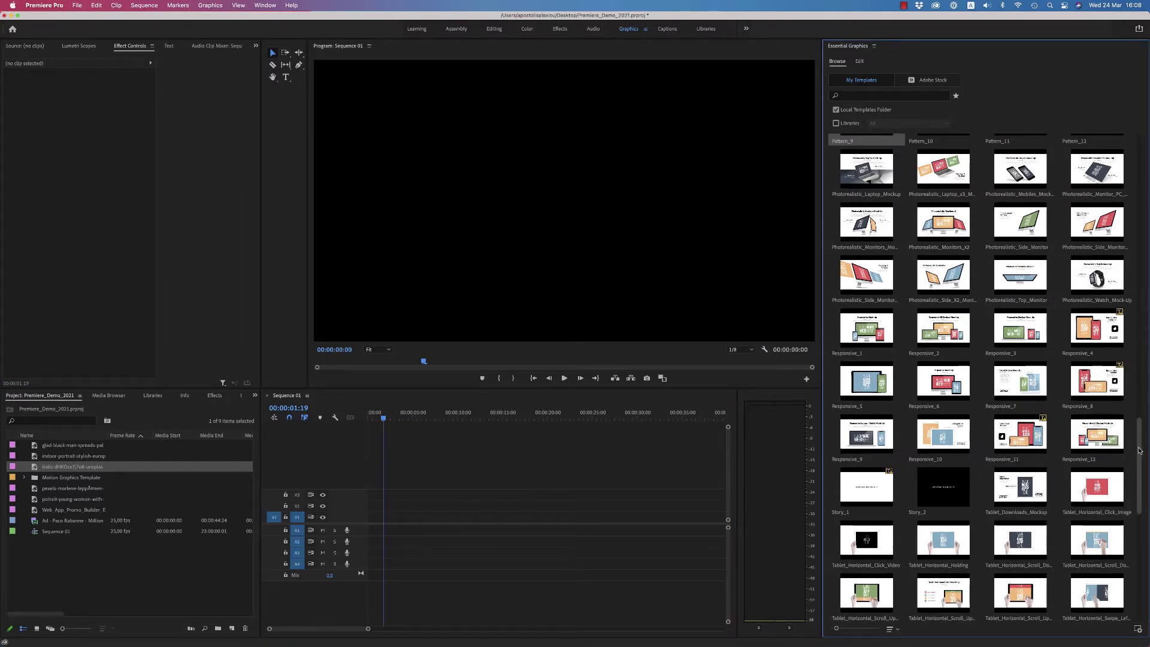
scroll(982, 479, "down", 10)
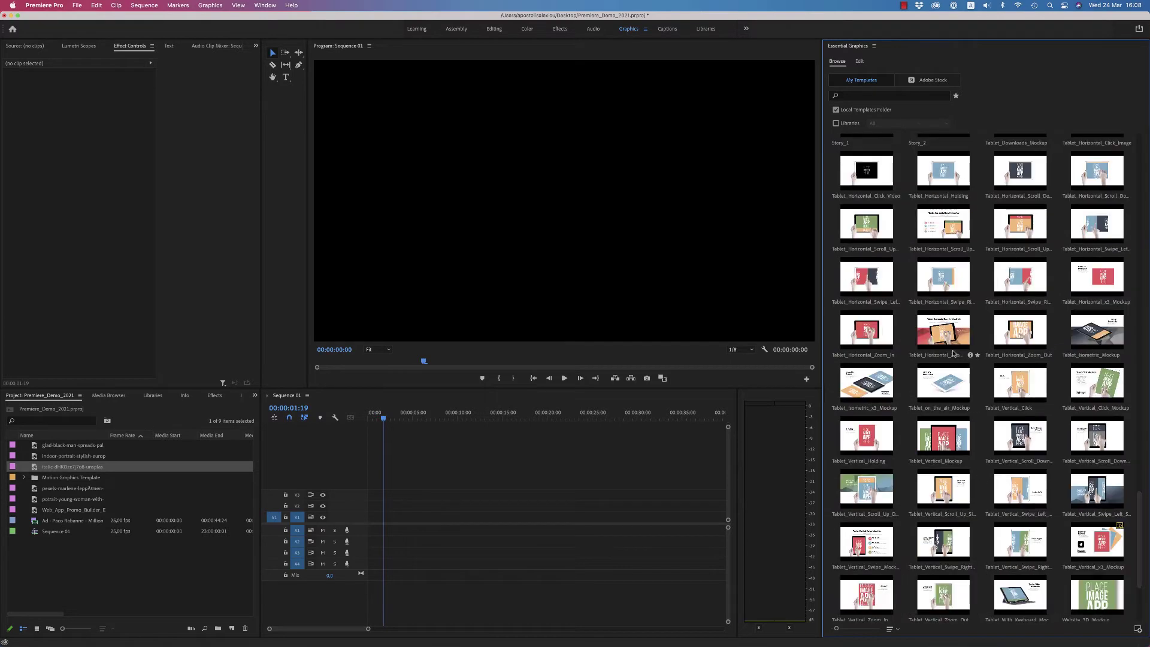
left_click_drag(873, 334, 412, 516)
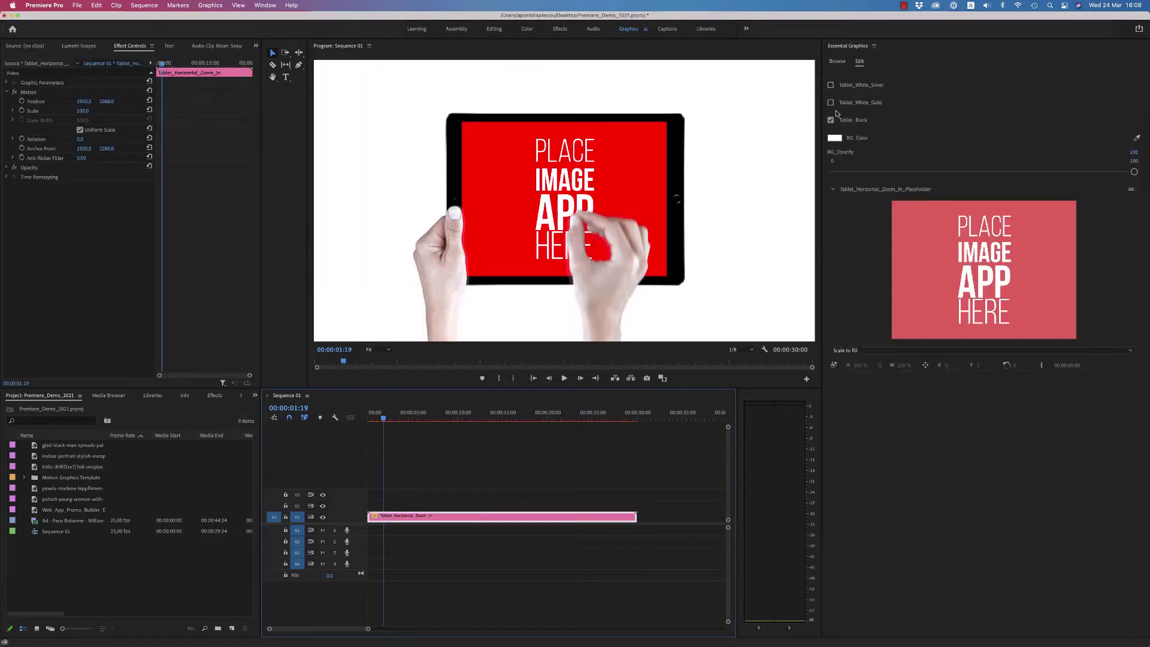
Step: Try the white-gold and white-silver tablet frames, ending back on the black frame
left_click(830, 121)
left_click(831, 102)
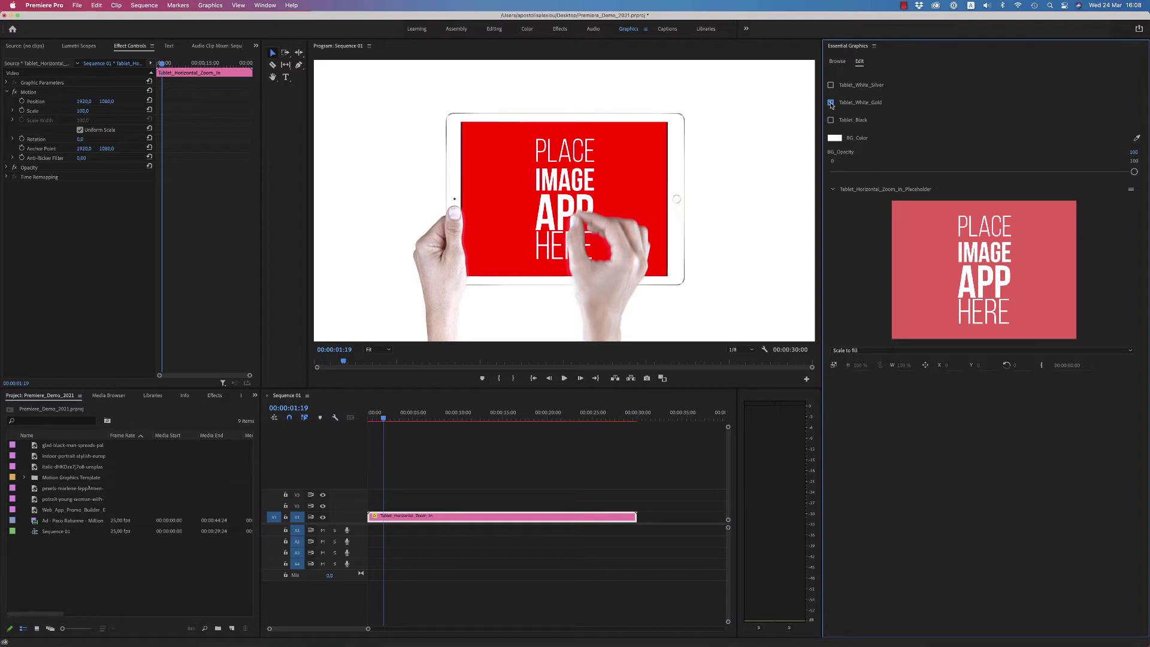
left_click(830, 103)
left_click(830, 85)
left_click(830, 85)
left_click(830, 120)
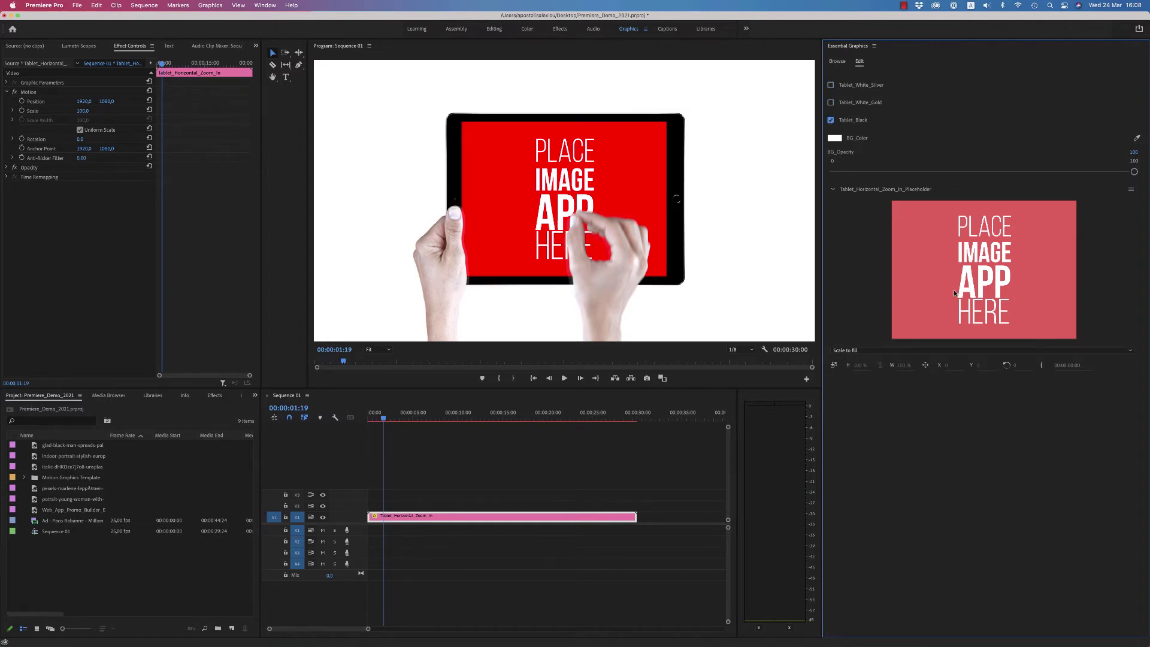
Step: Drop the hanging-lamps photo into the tablet screen and switch the frame to Tablet_White_Gold
left_click(1053, 629)
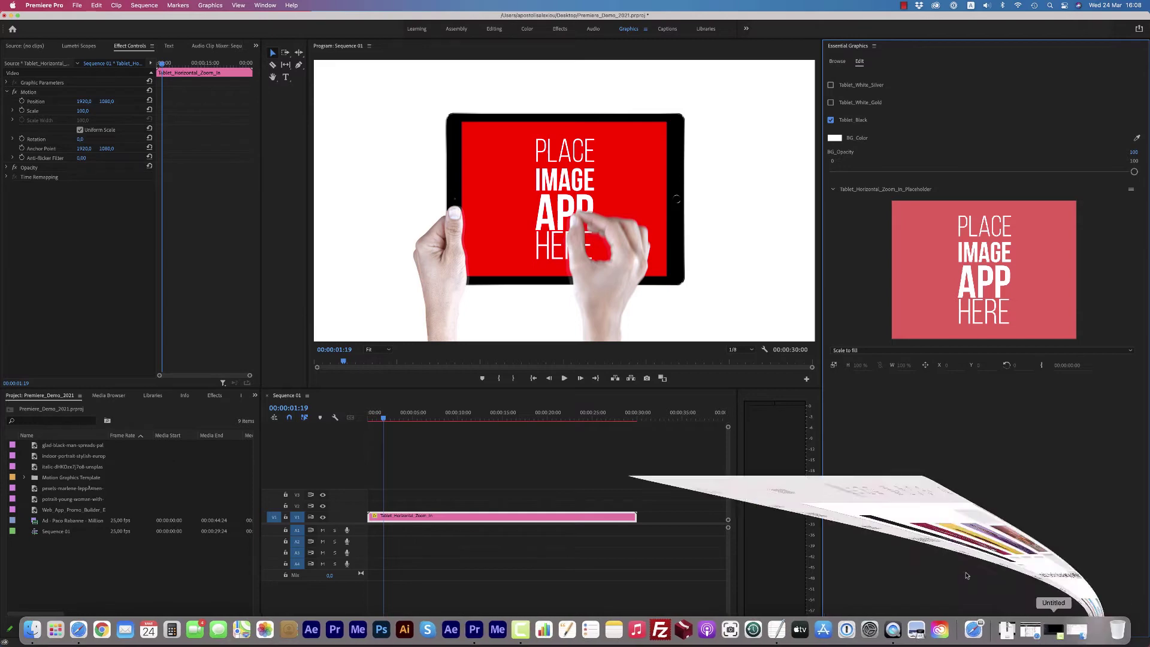
left_click_drag(901, 311, 902, 312)
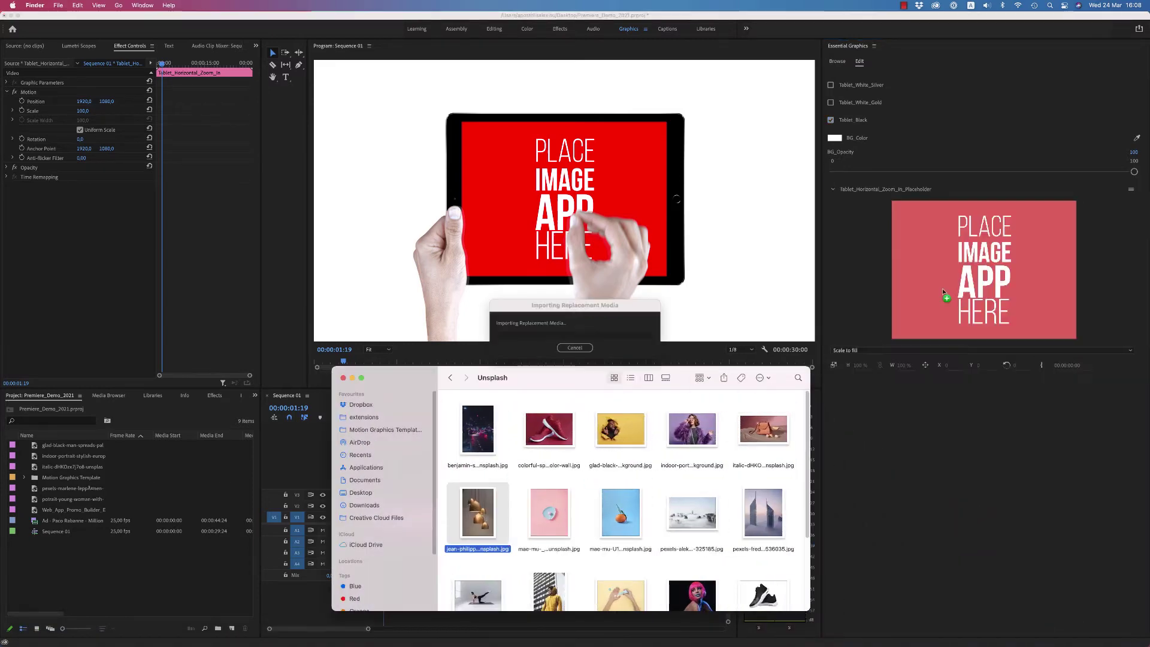
left_click(352, 378)
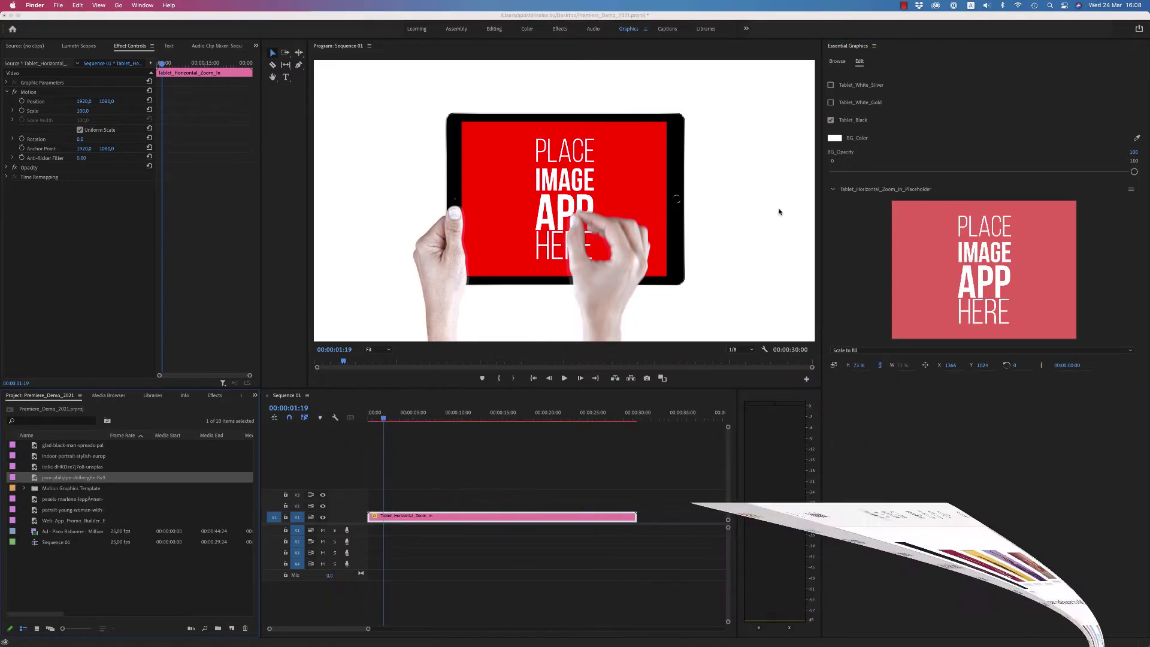
left_click(829, 120)
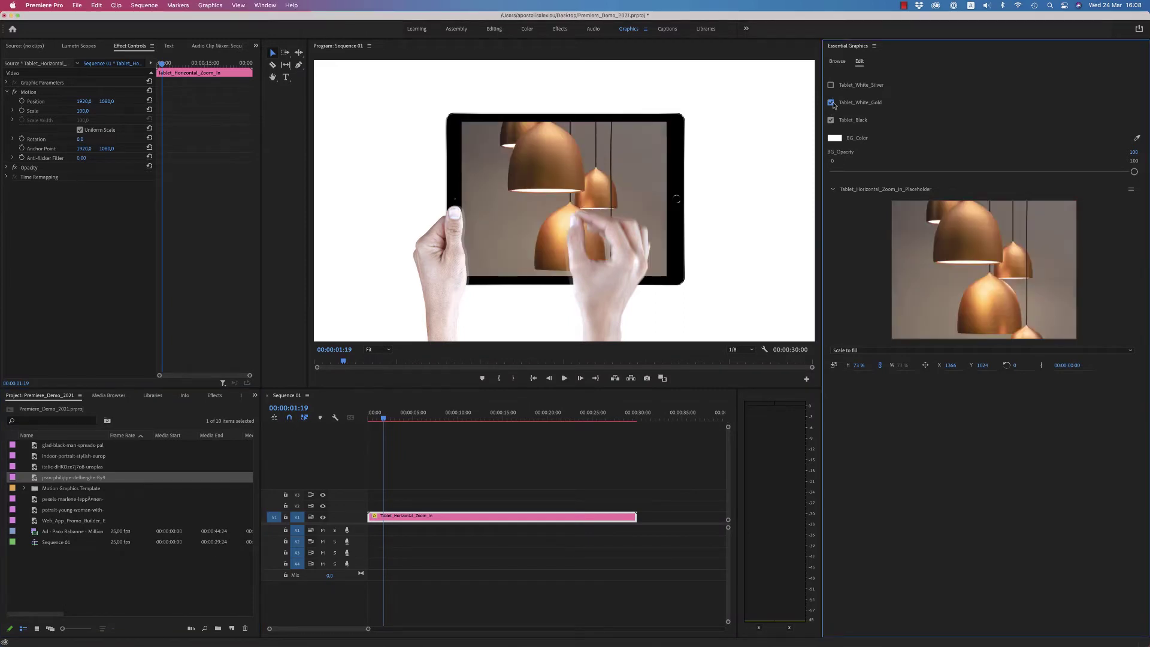
left_click(830, 119)
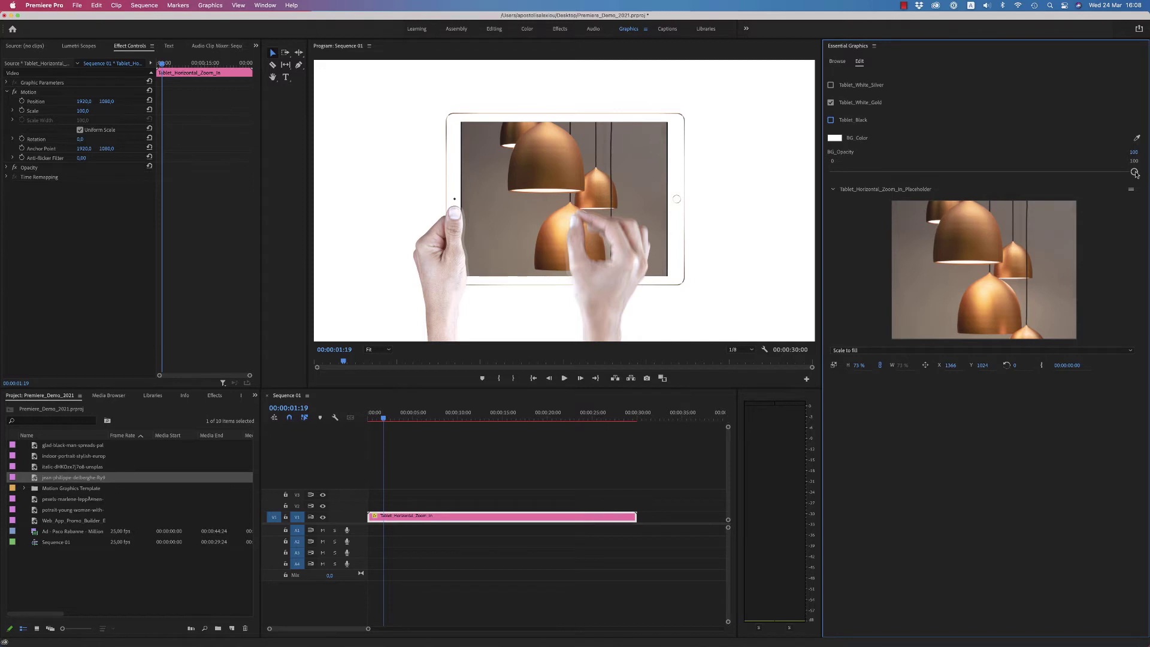
mouse_move(384, 418)
left_mouse_down()
mouse_move(485, 418)
mouse_move(428, 417)
left_mouse_up()
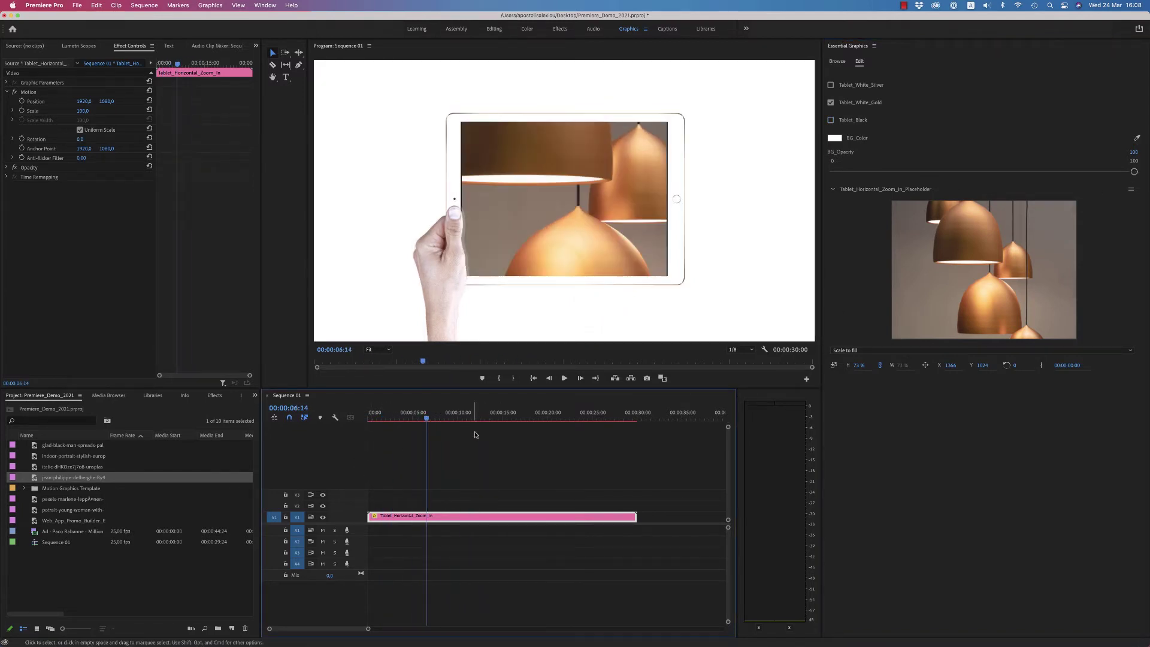
Step: Play the tablet animation, rewind to about seven seconds, and show the template library
key("space")
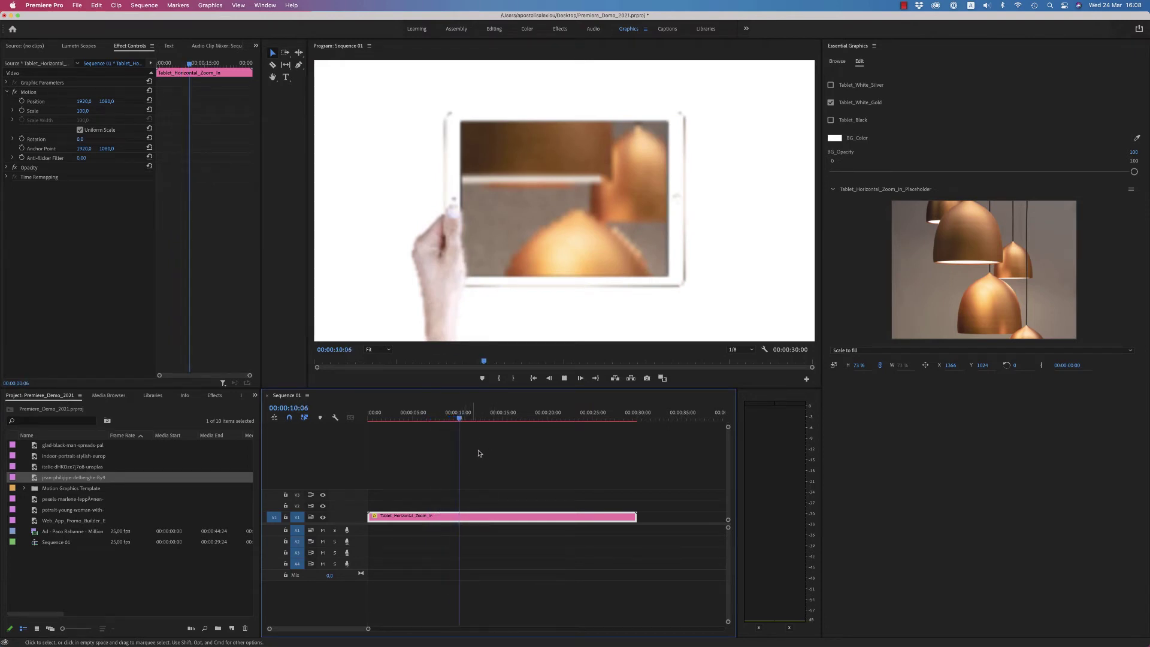
key("space")
left_click_drag(465, 424, 381, 422)
left_click(837, 63)
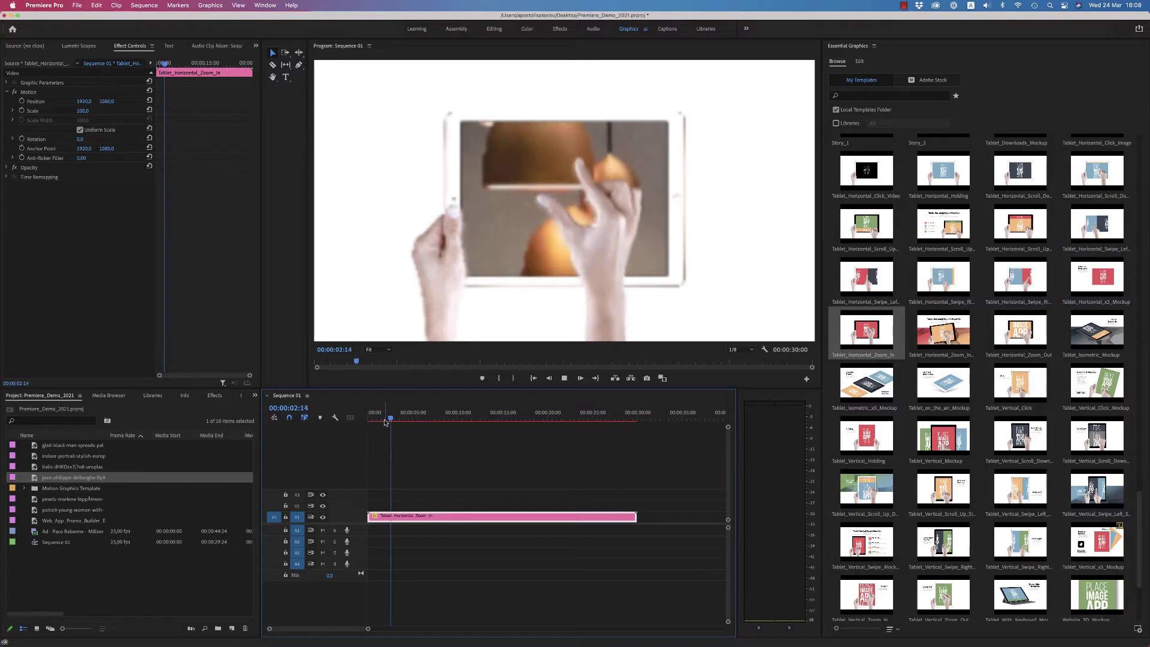
Step: Scroll the template grid to Story_2 and drag it onto track V1 of Sequence 01
key("space")
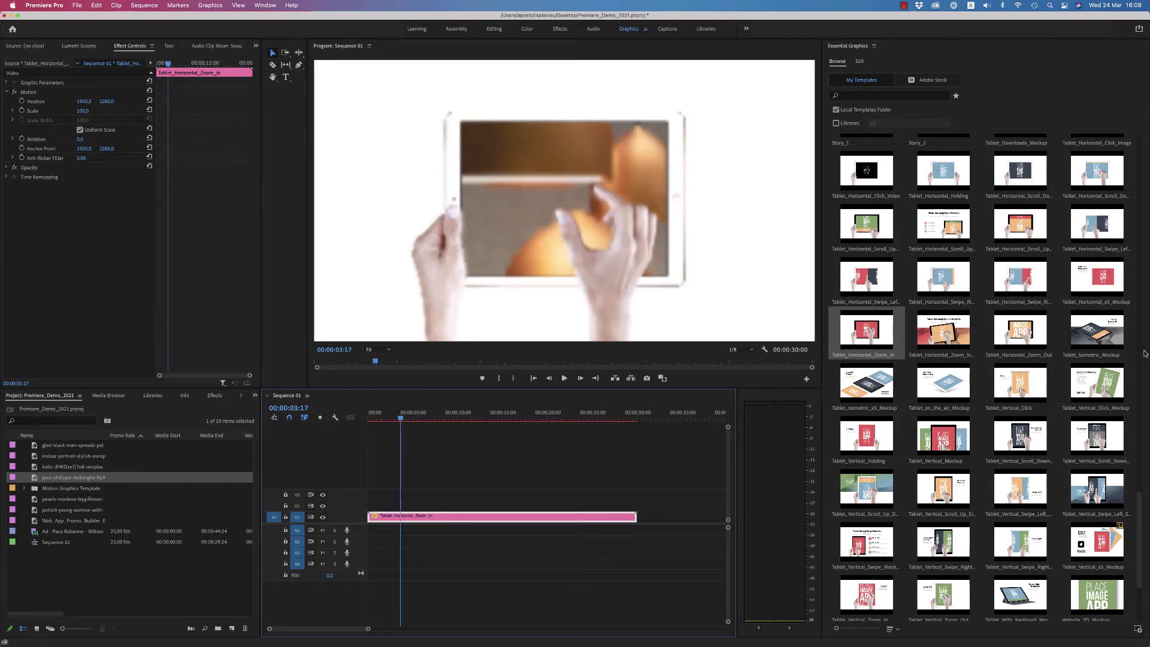
left_click(1145, 508)
left_click_drag(1139, 534, 1096, 567)
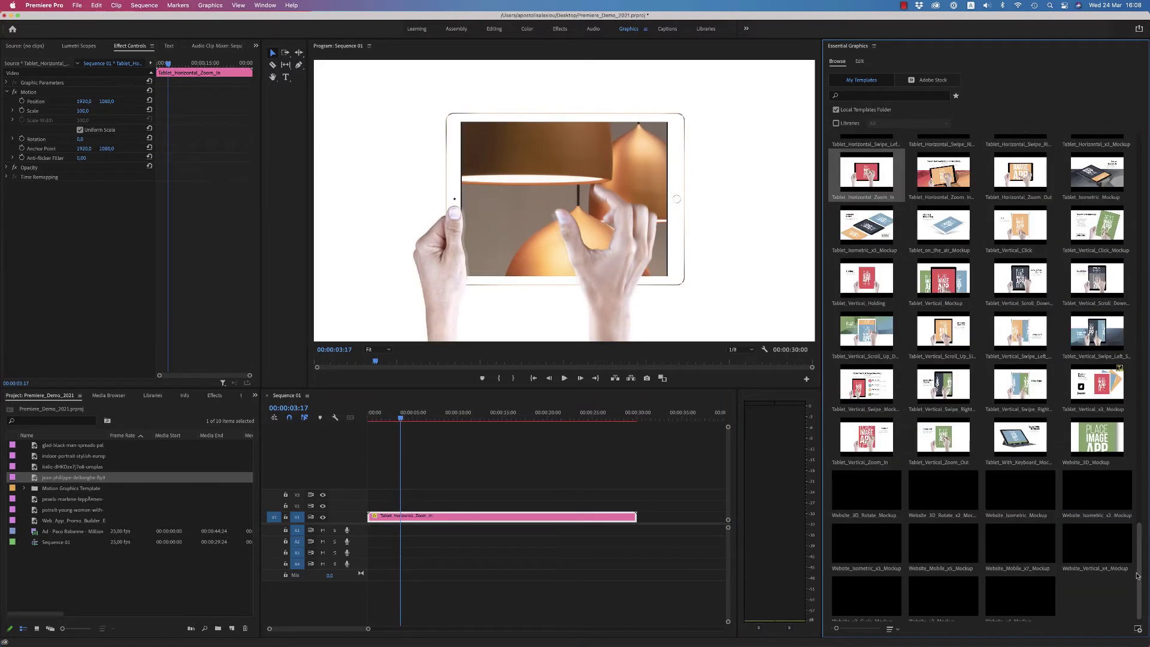
left_click(1045, 452)
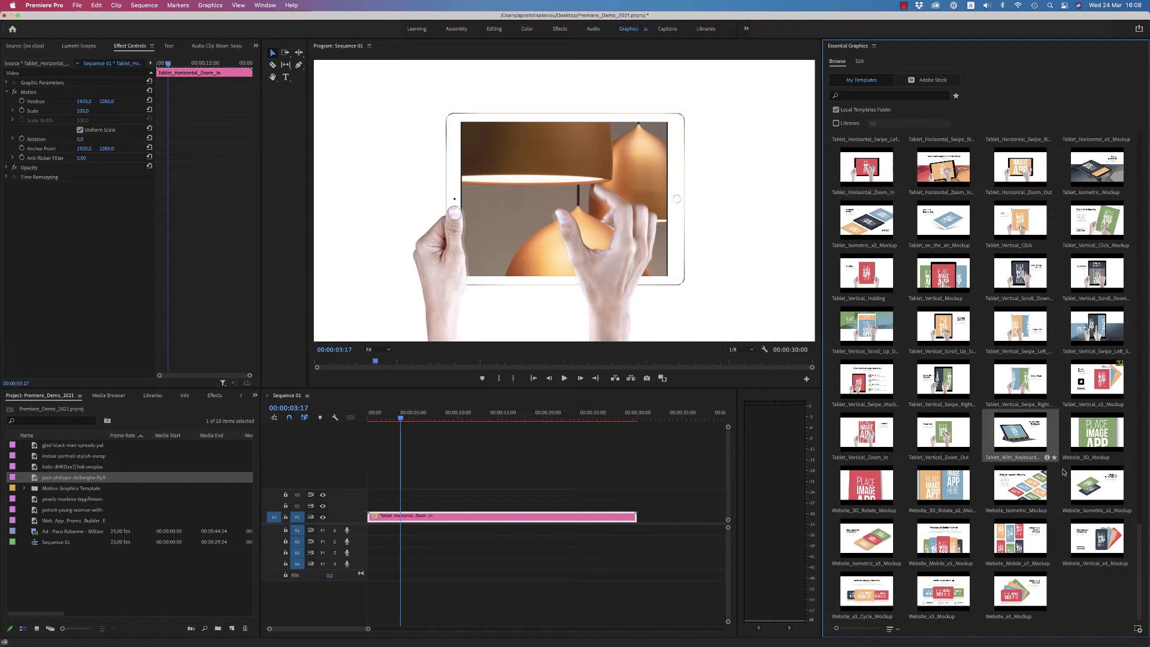
scroll(1139, 539, "up", 15)
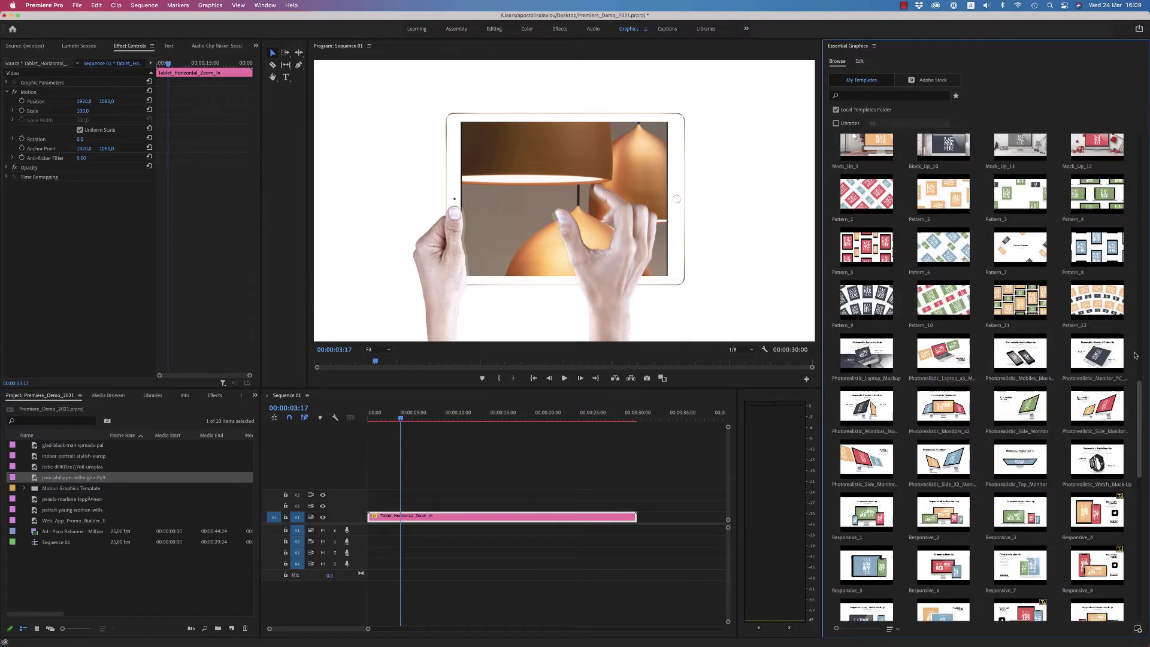
scroll(1140, 470, "down", 10)
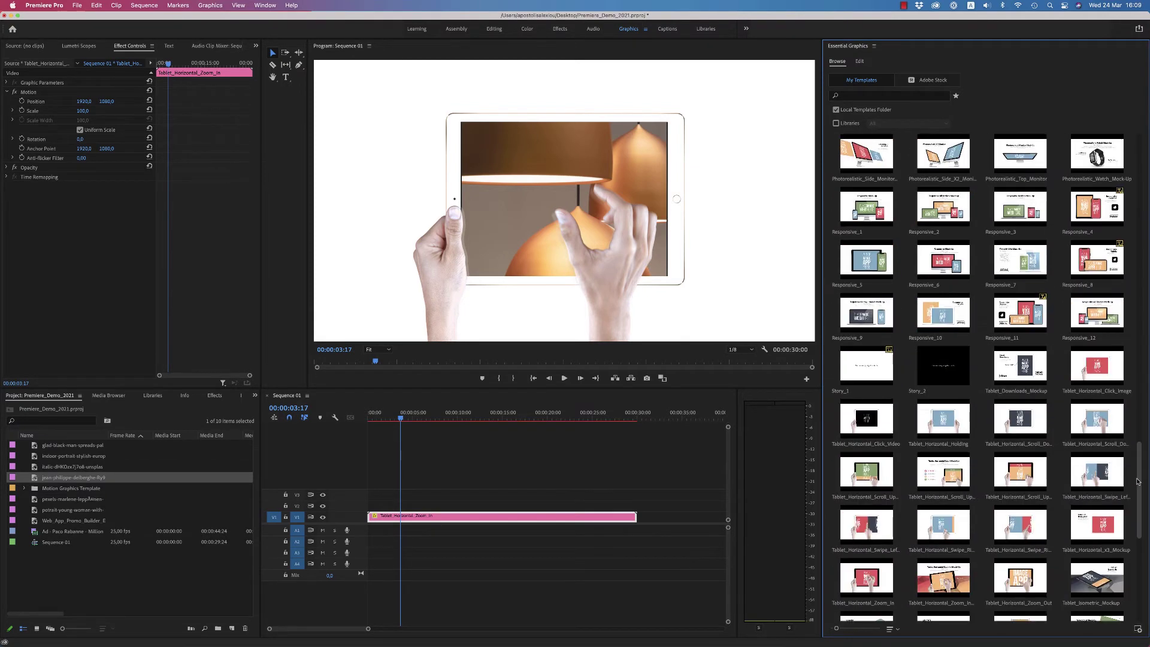
left_click(890, 371)
left_click(944, 369)
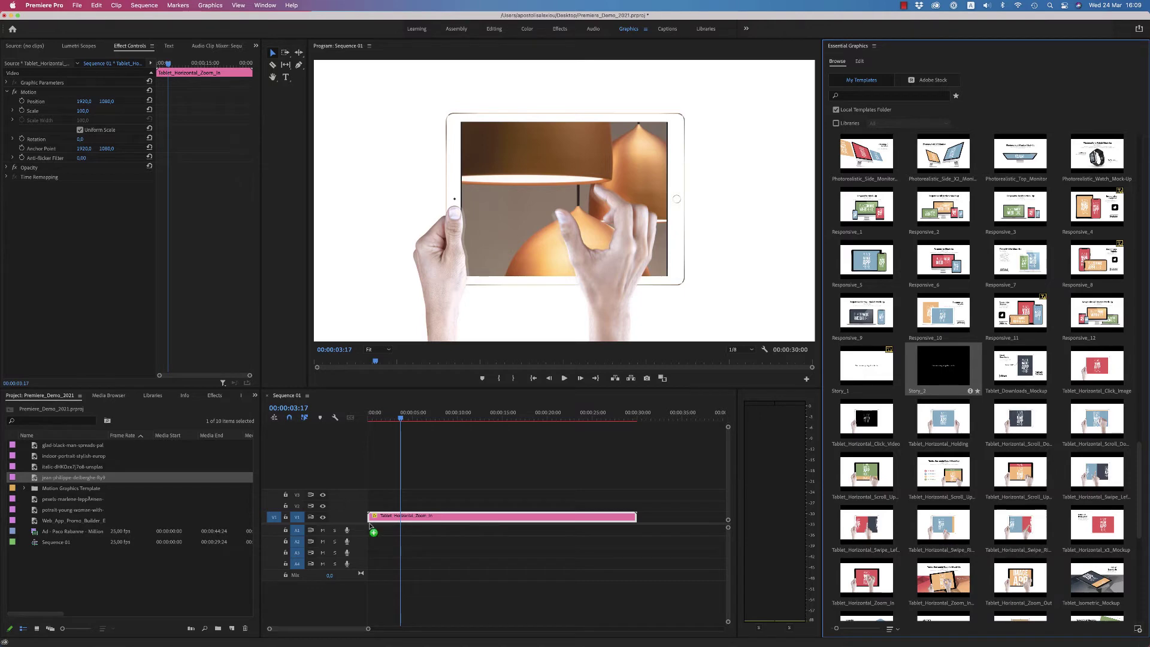
left_click_drag(370, 526, 371, 526)
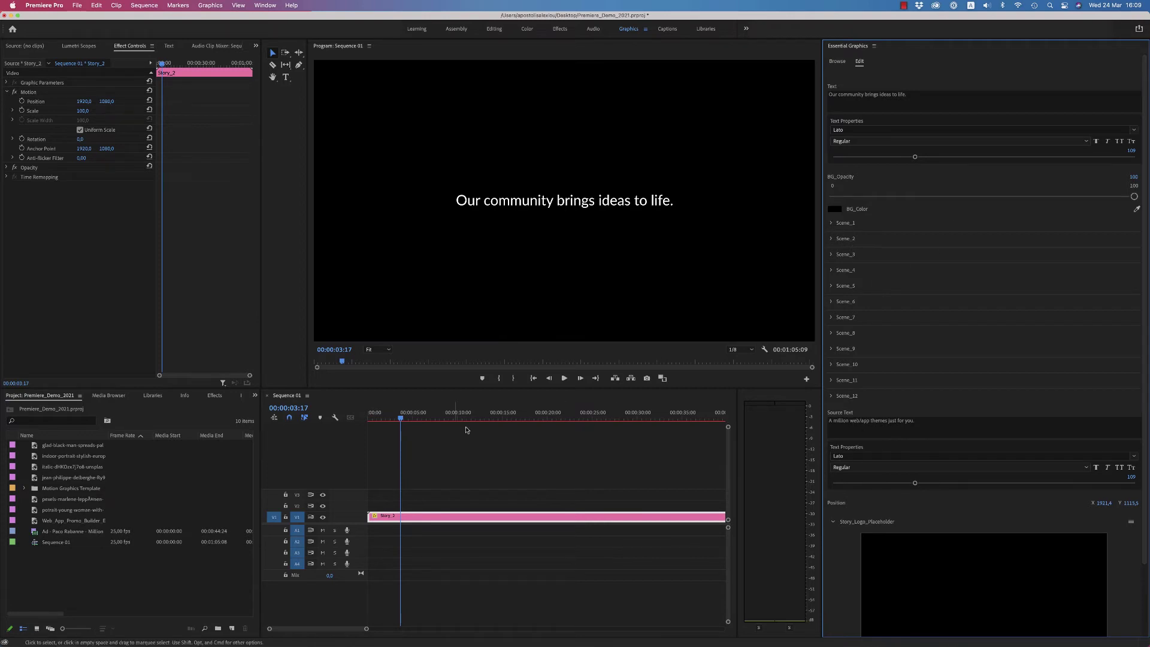
Step: Change the Story_2 opening line to 'Change text' and play the animation
left_click(398, 417)
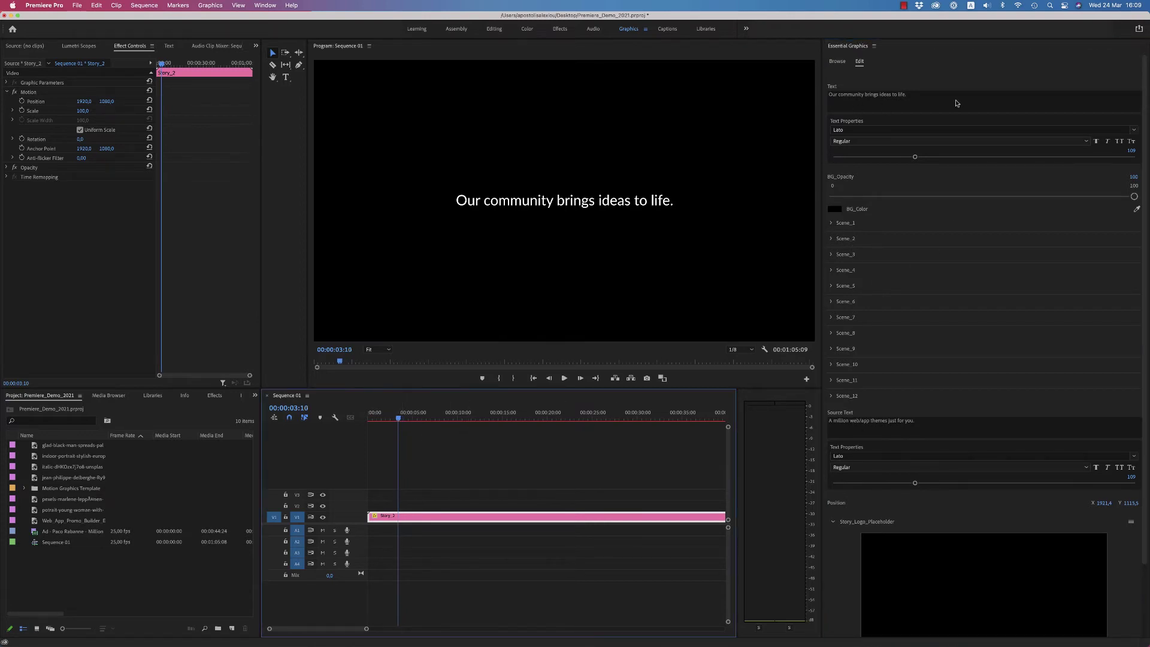
left_click(827, 99)
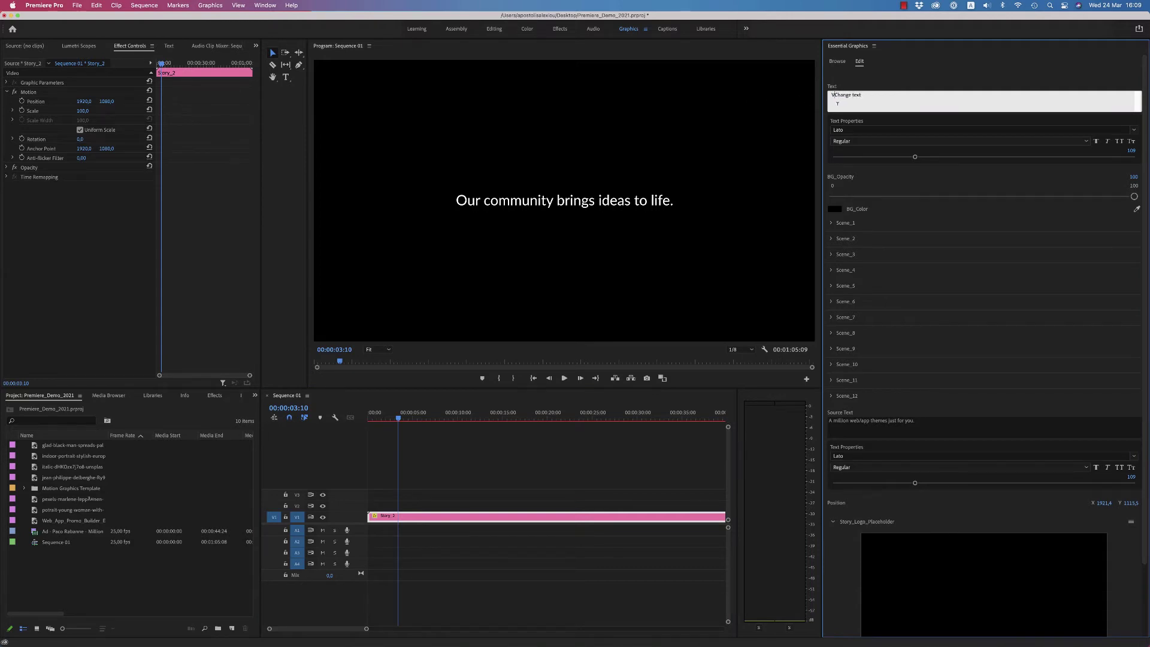
left_click(608, 470)
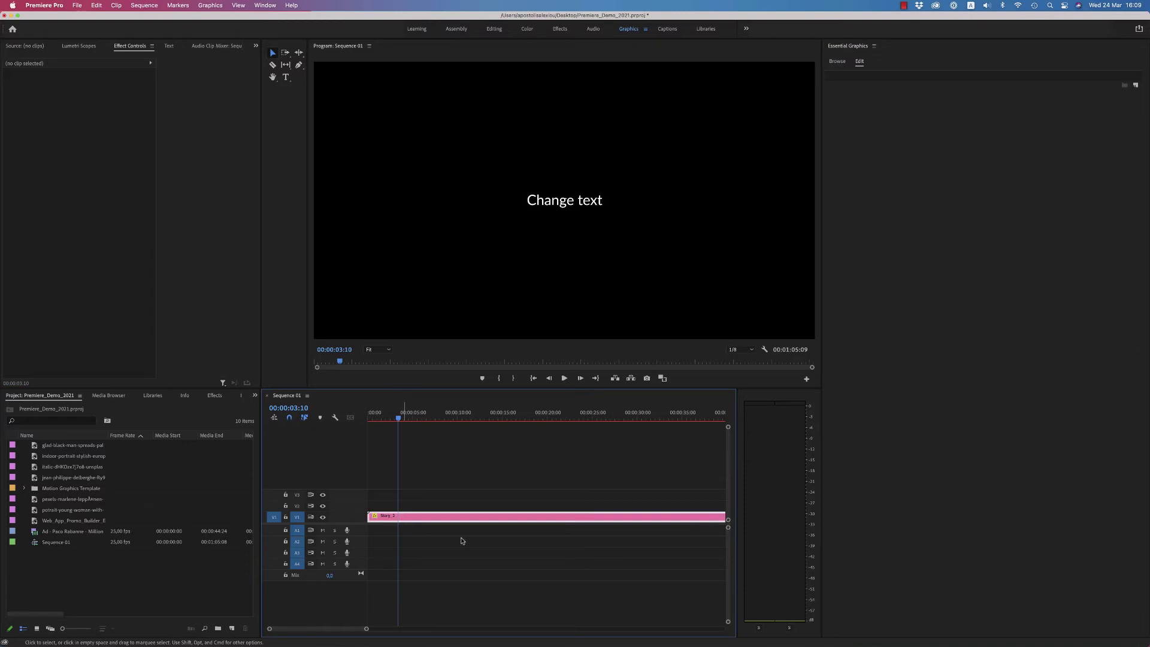
key("space")
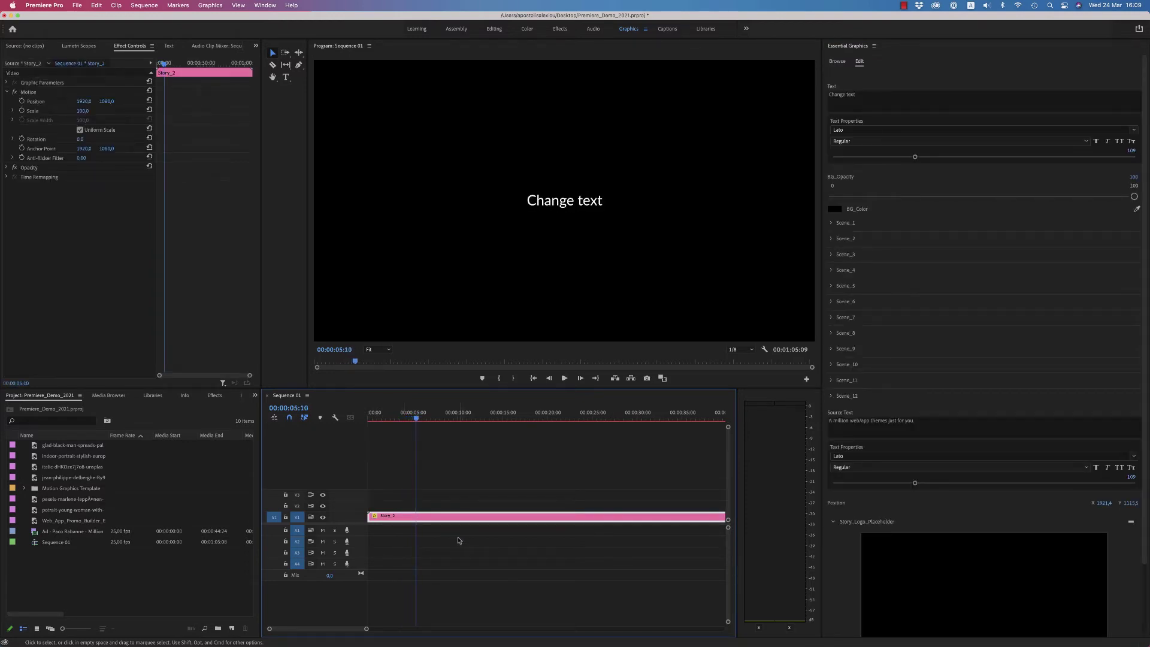
key("space")
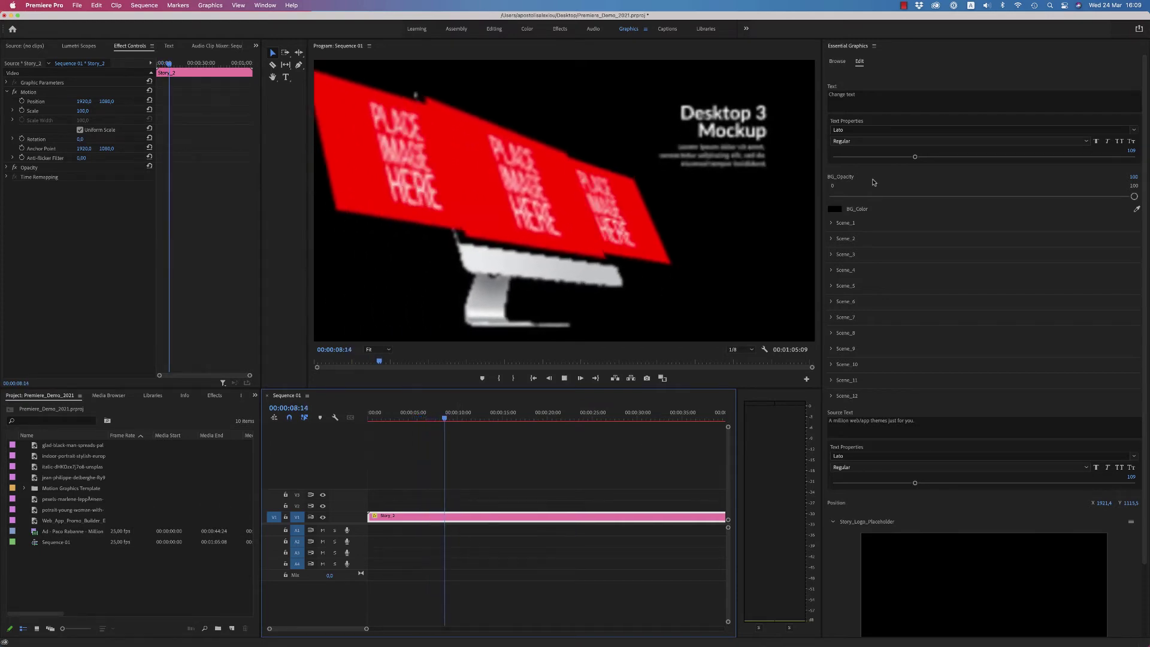
Step: Pause on Desktop 3 Mockup, look through Scene_1's settings, then collapse them and resume playback
key("space")
left_click(831, 223)
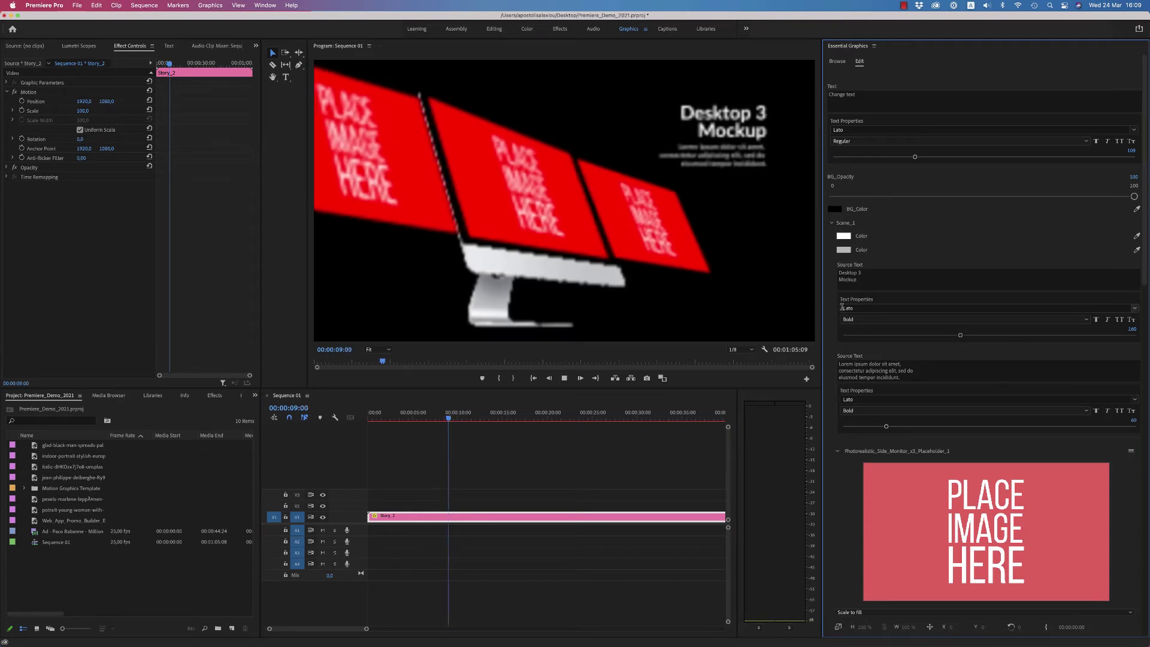
left_click_drag(1141, 282, 1146, 563)
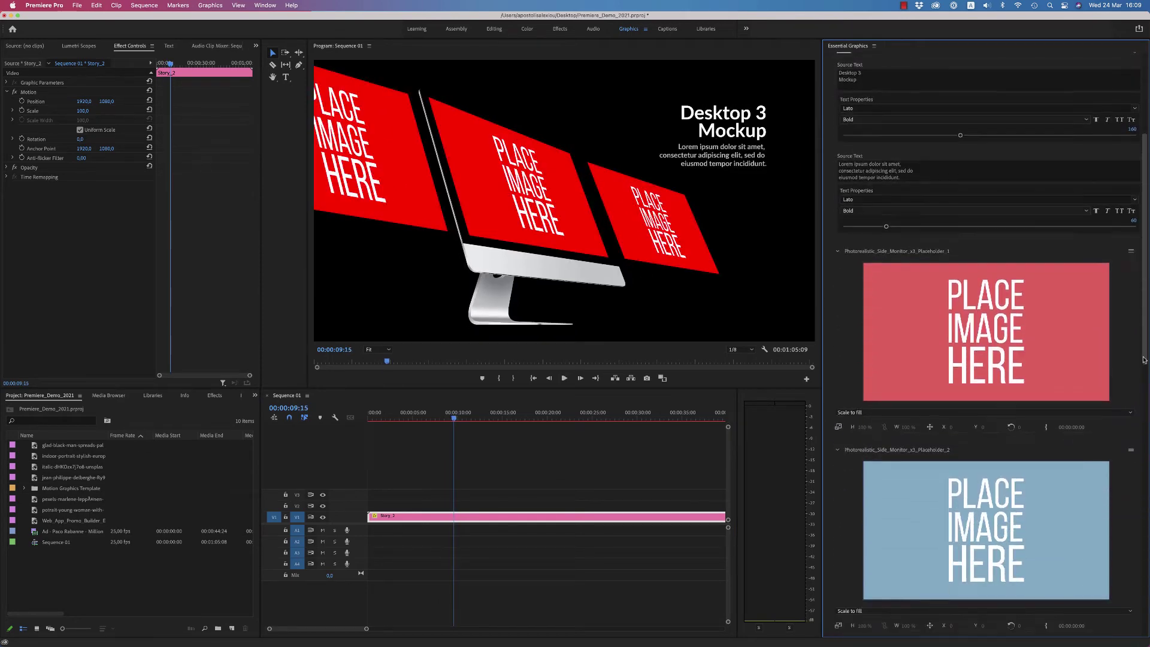
scroll(1085, 245, "up", 5)
scroll(1084, 244, "up", 10)
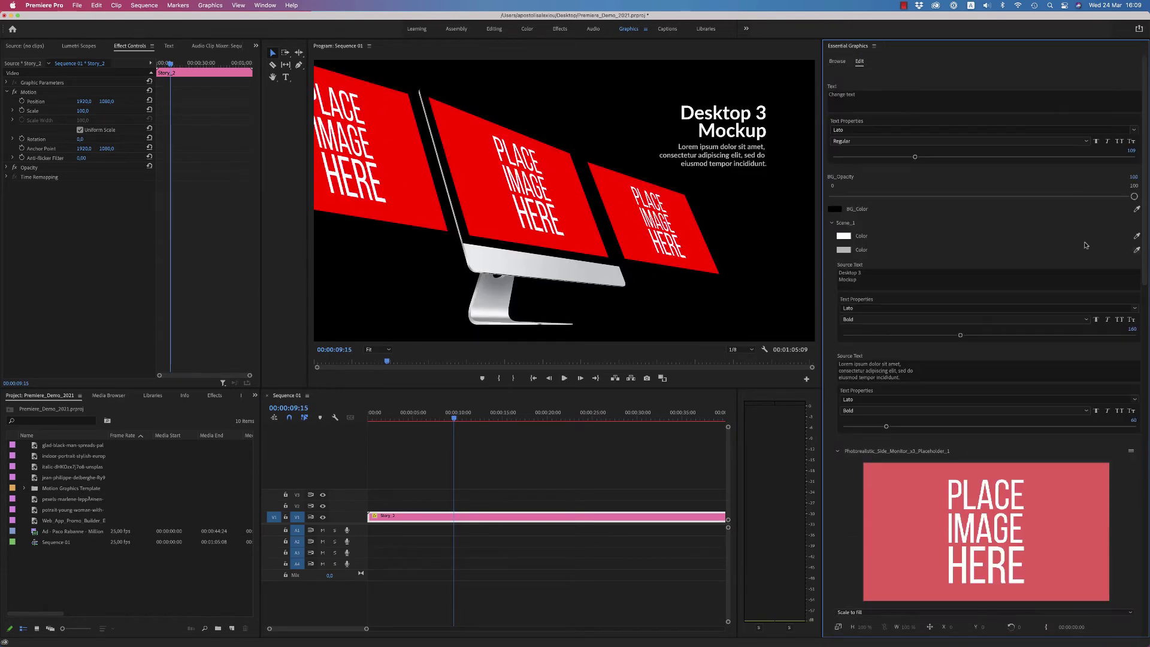
left_click_drag(1134, 197, 897, 196)
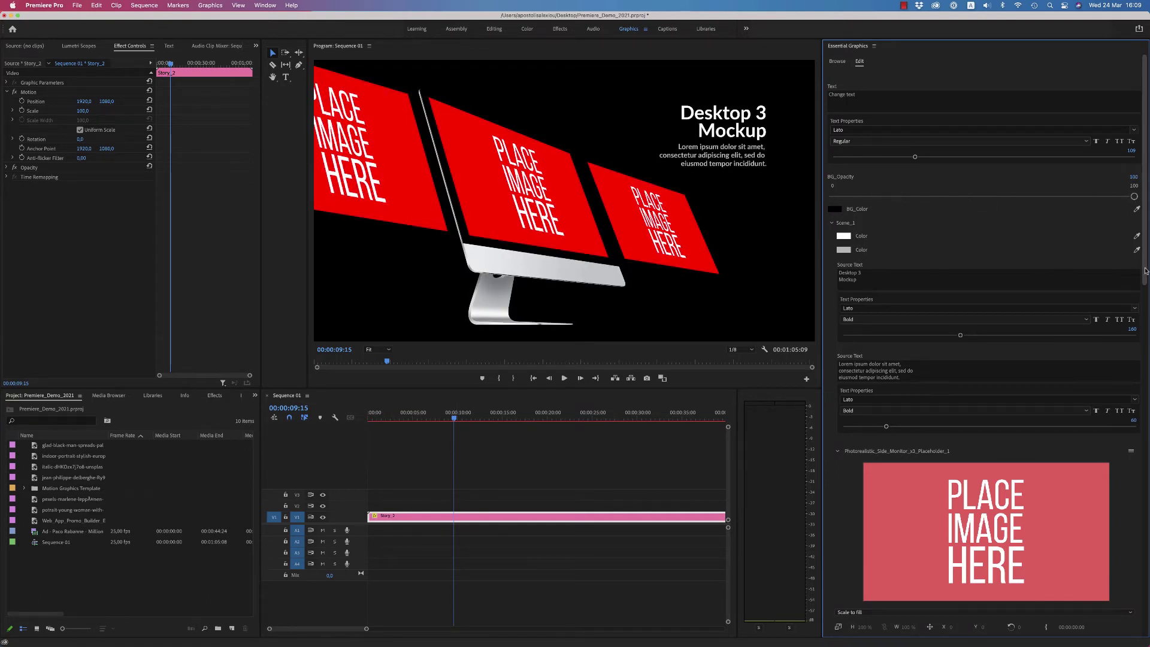
scroll(997, 273, "down", 5)
scroll(996, 272, "down", 5)
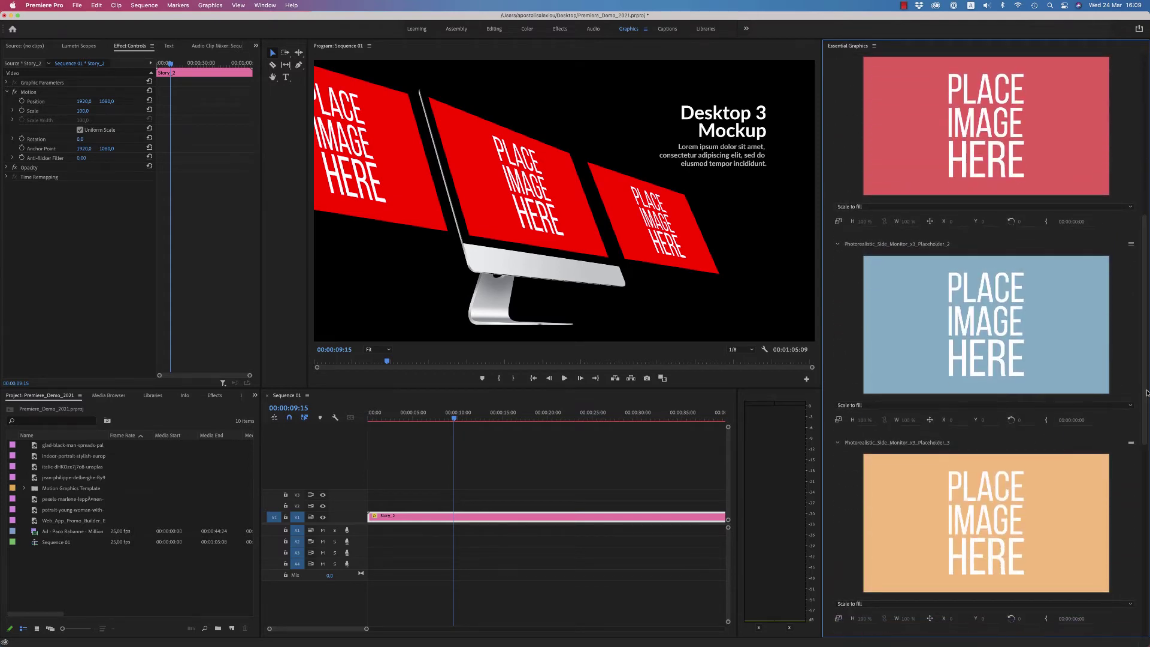
scroll(988, 209, "up", 5)
scroll(984, 179, "up", 4)
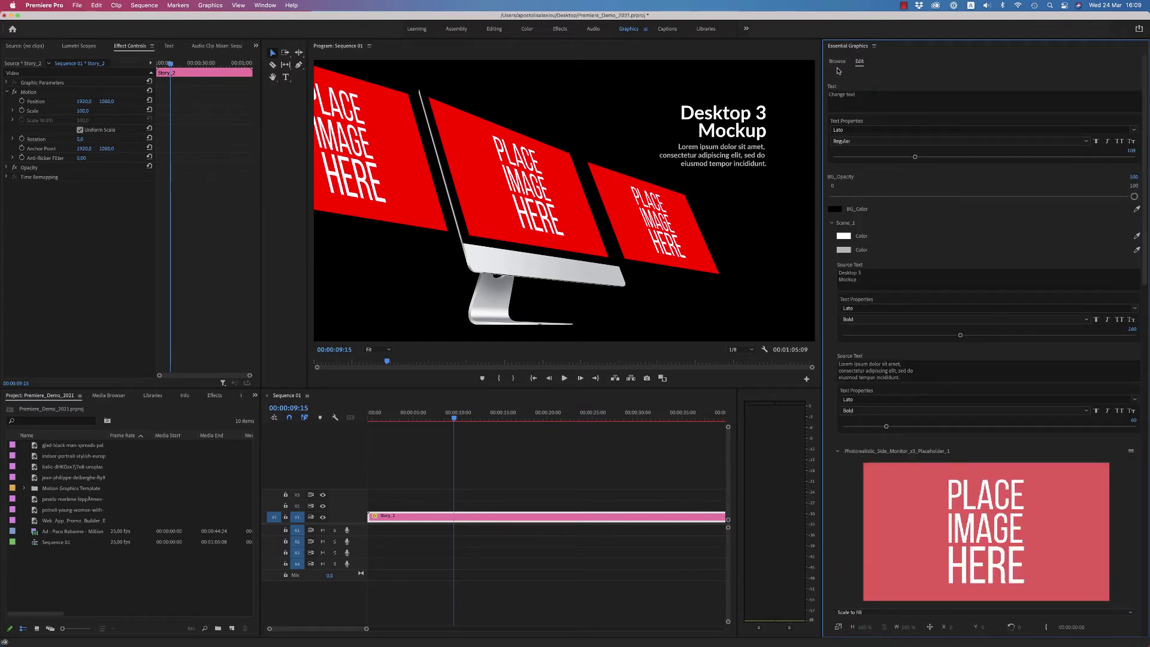
left_click(831, 224)
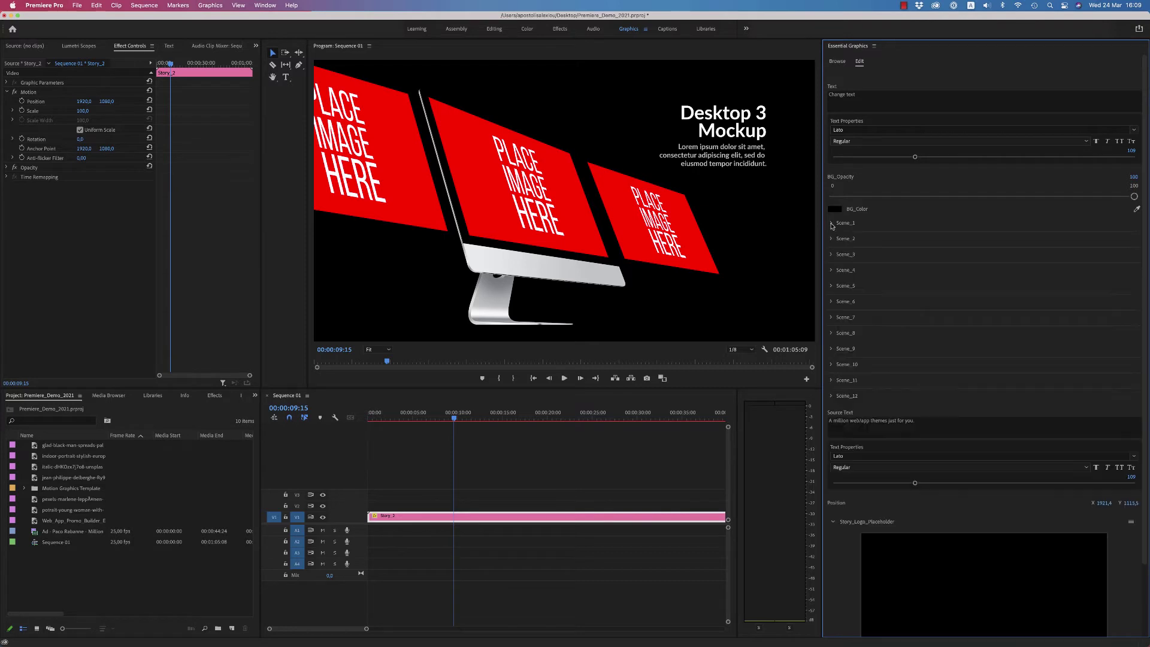
key("space")
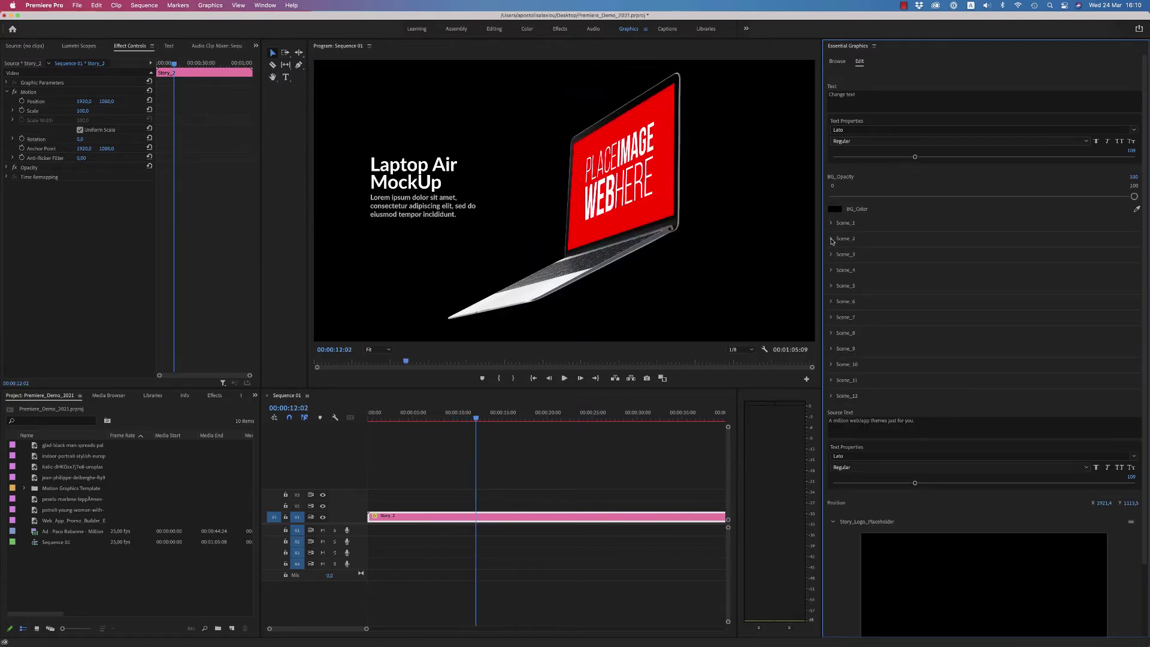
Step: Rename the Scene_2 title from Laptop Air MockUp to 'text'
left_click(831, 239)
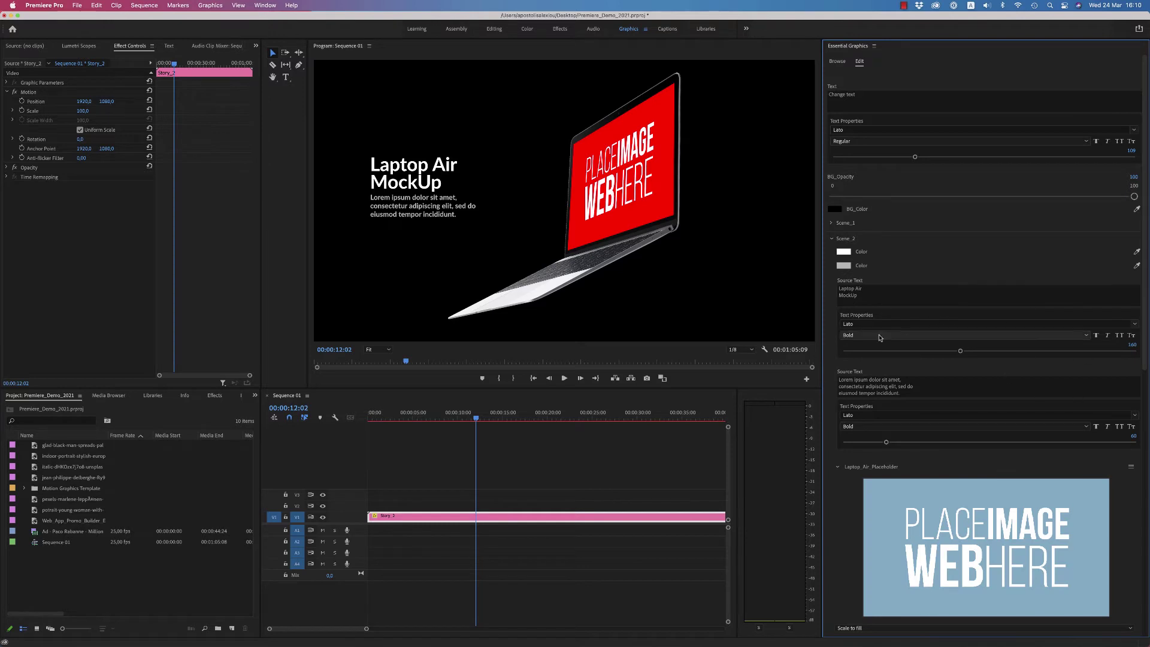
left_click(867, 303)
type("text")
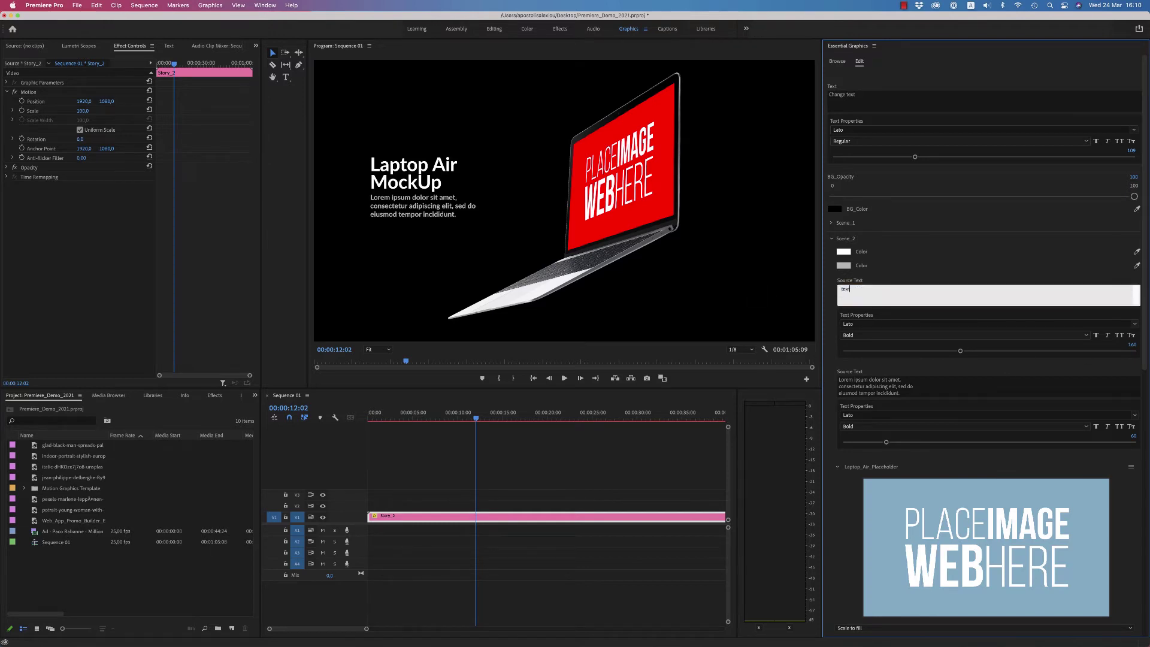
left_click(881, 245)
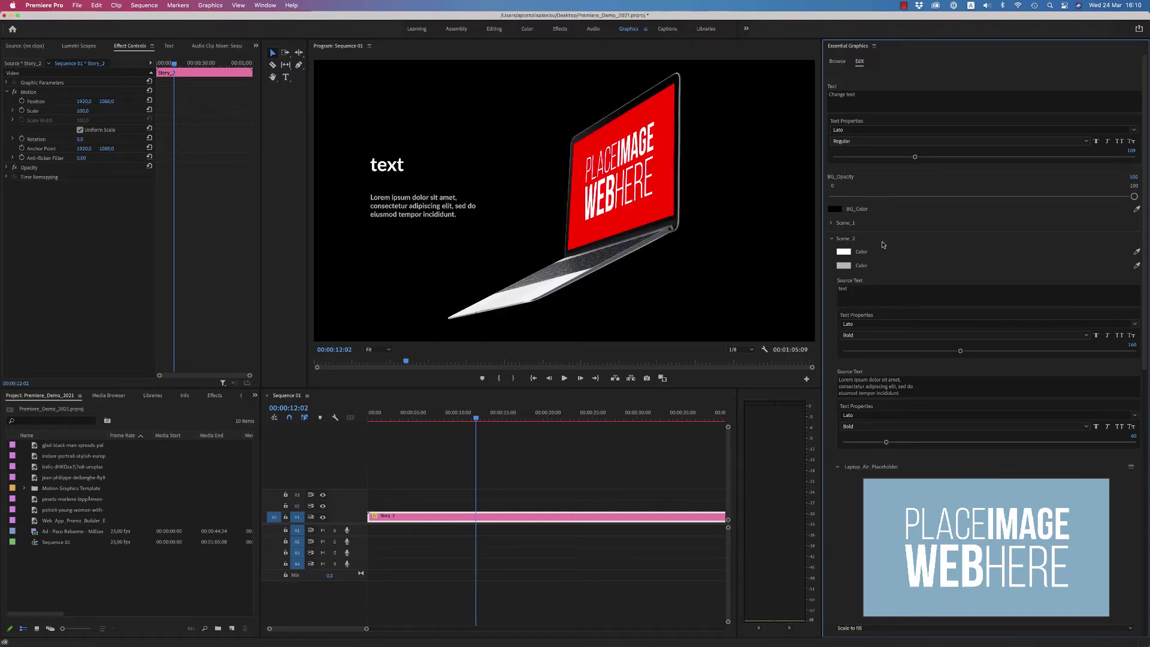
left_click(832, 239)
Step: Play the sequence and jump ahead to the Responsive All Devices Mock-Up scene
left_click(831, 254)
key("space")
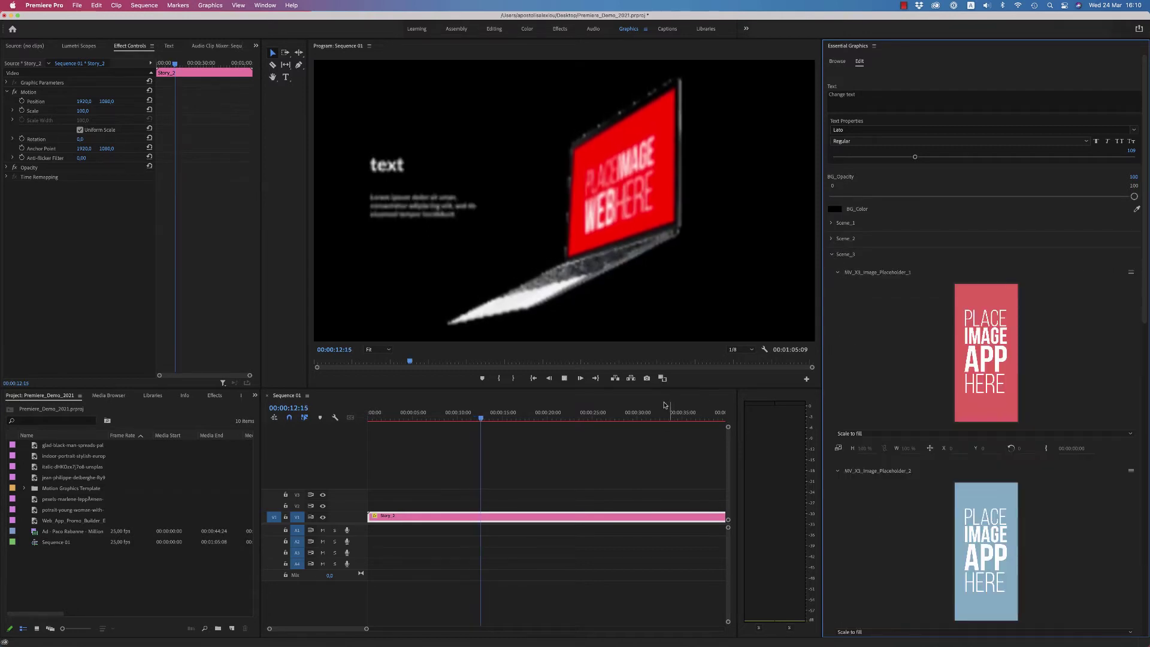
left_click(832, 255)
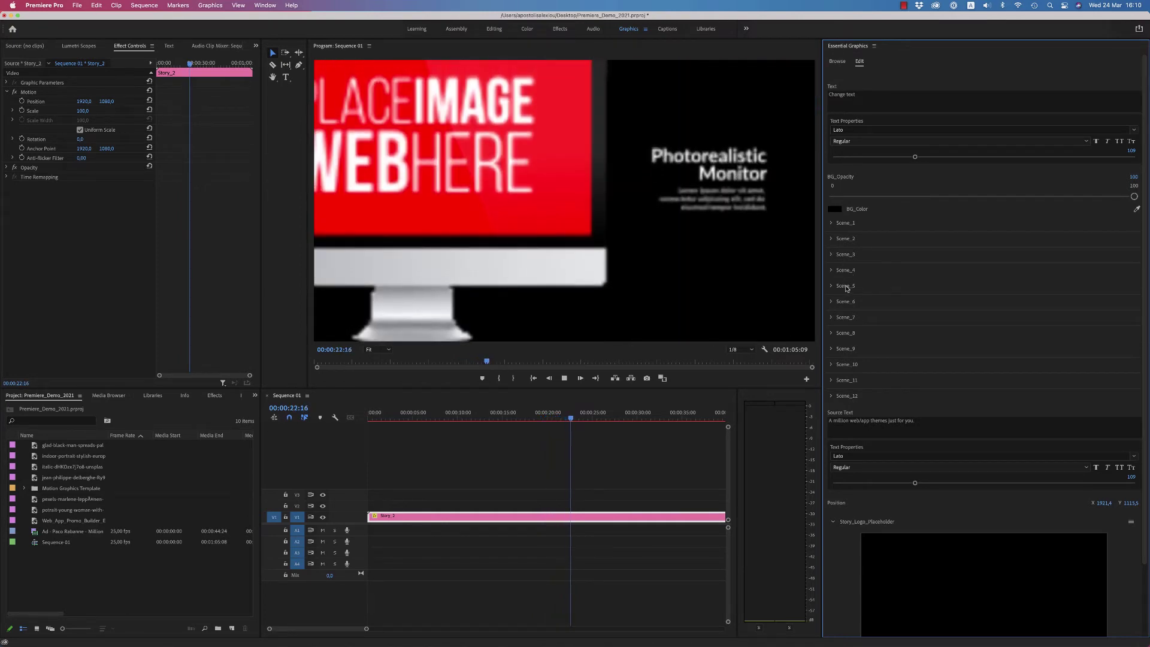
key("minus")
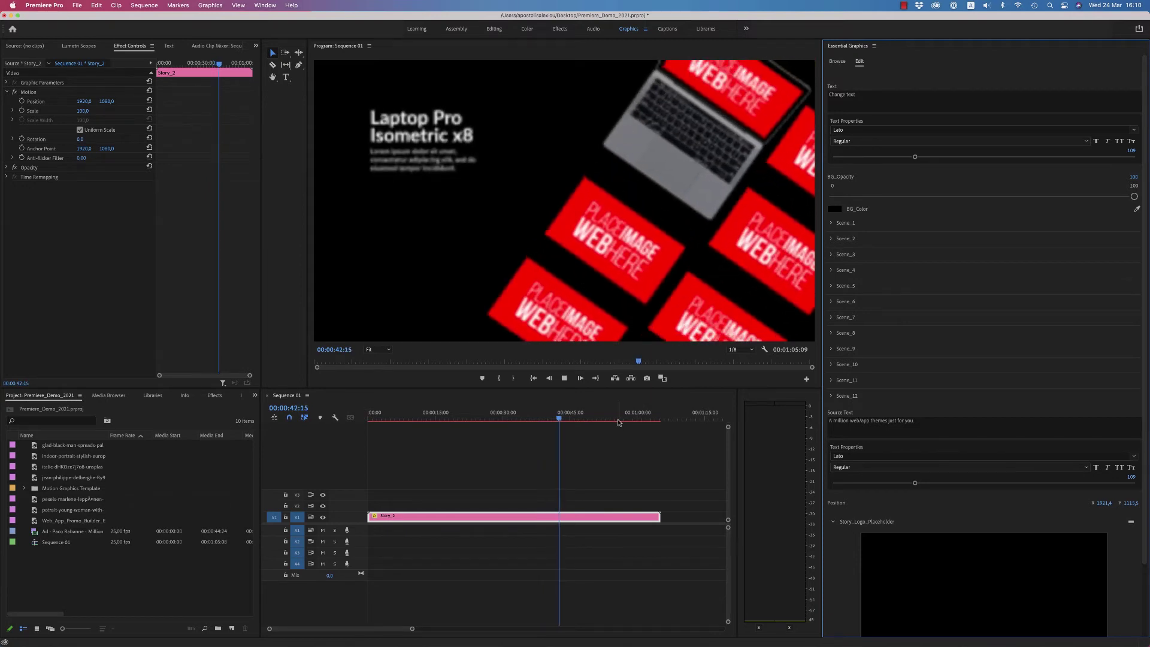
left_click(606, 419)
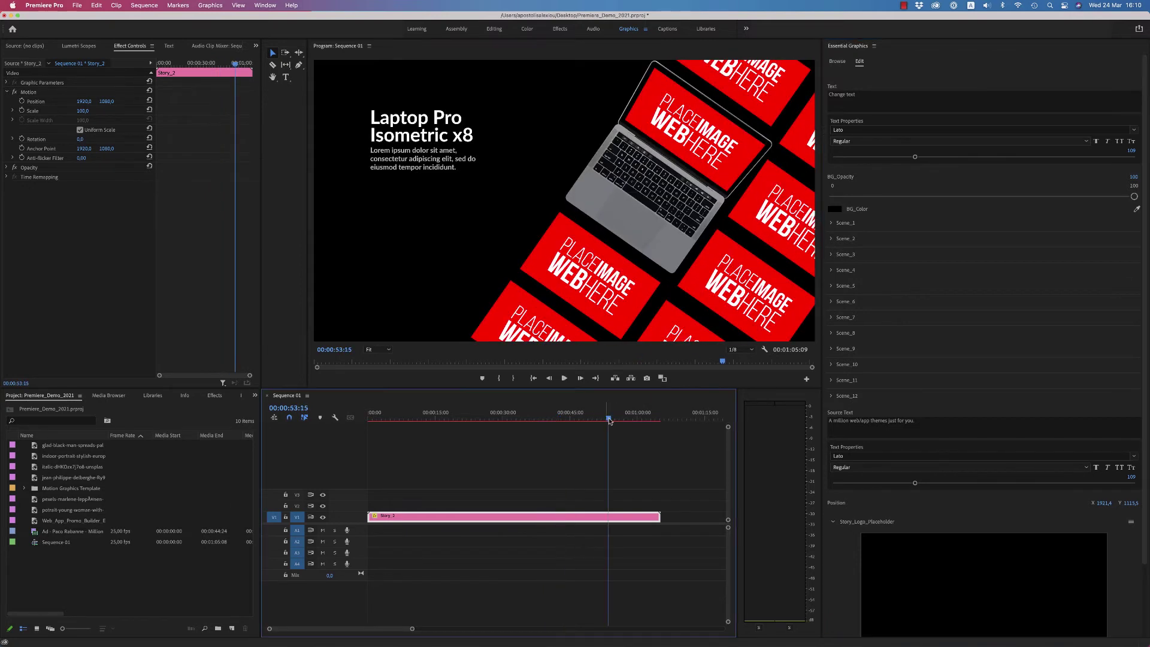
key("space")
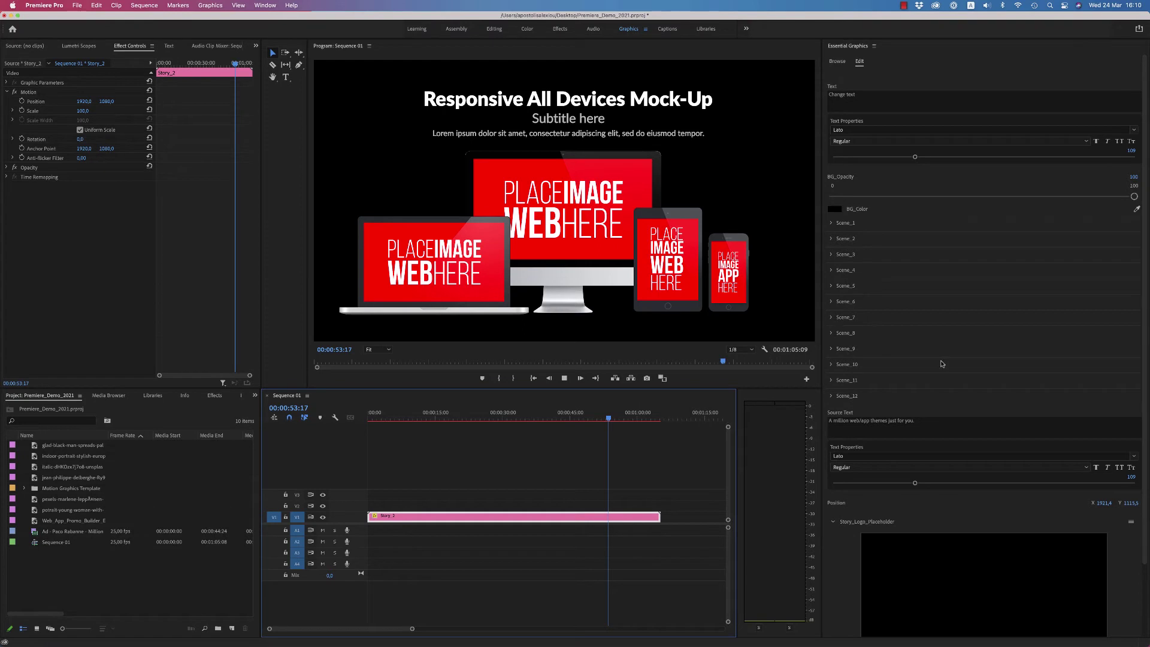
Step: Overwrite the Story_2 clip on V1 with Story_1, select it, and fit the sequence in view
left_click(838, 61)
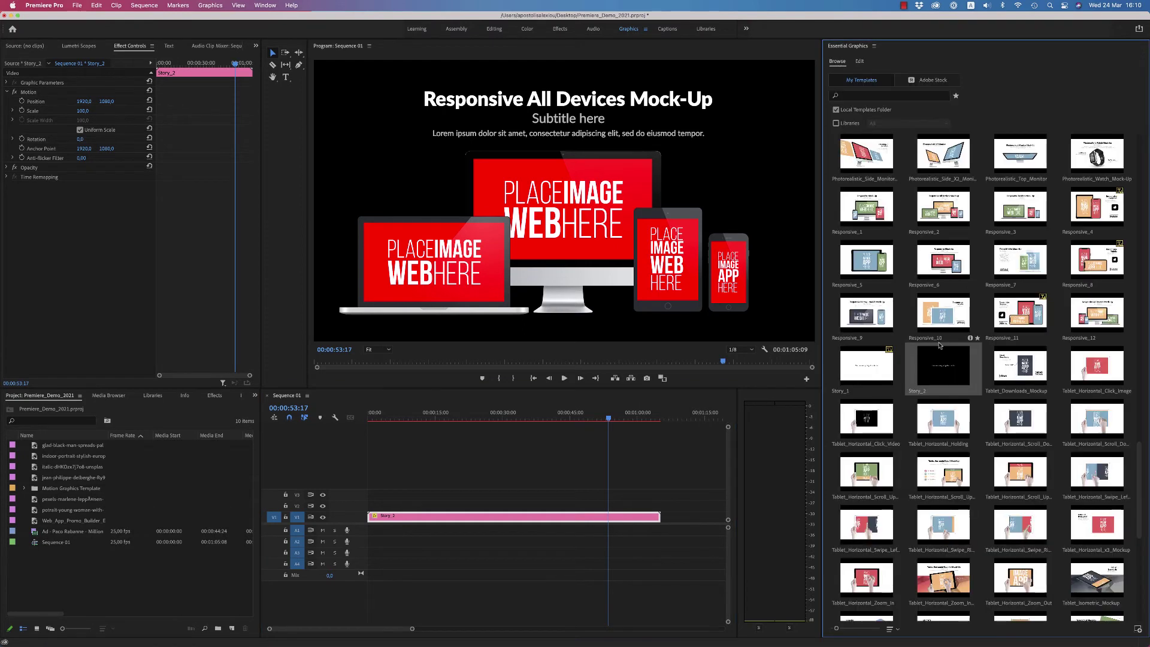
left_click(842, 390)
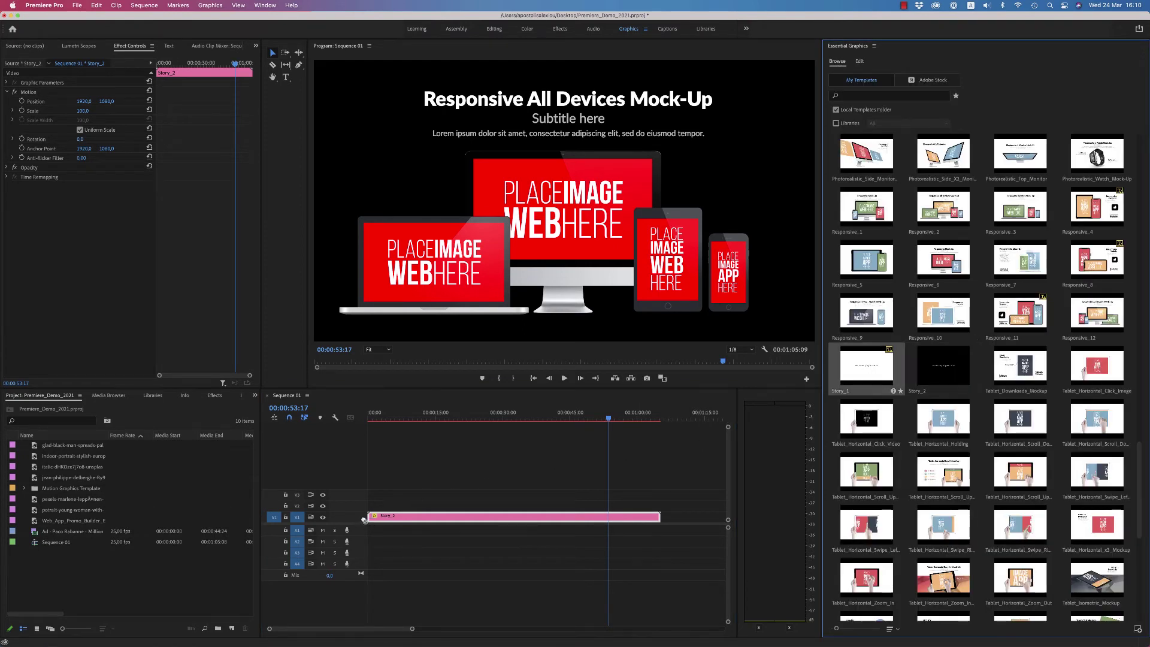
left_click_drag(367, 518, 366, 519)
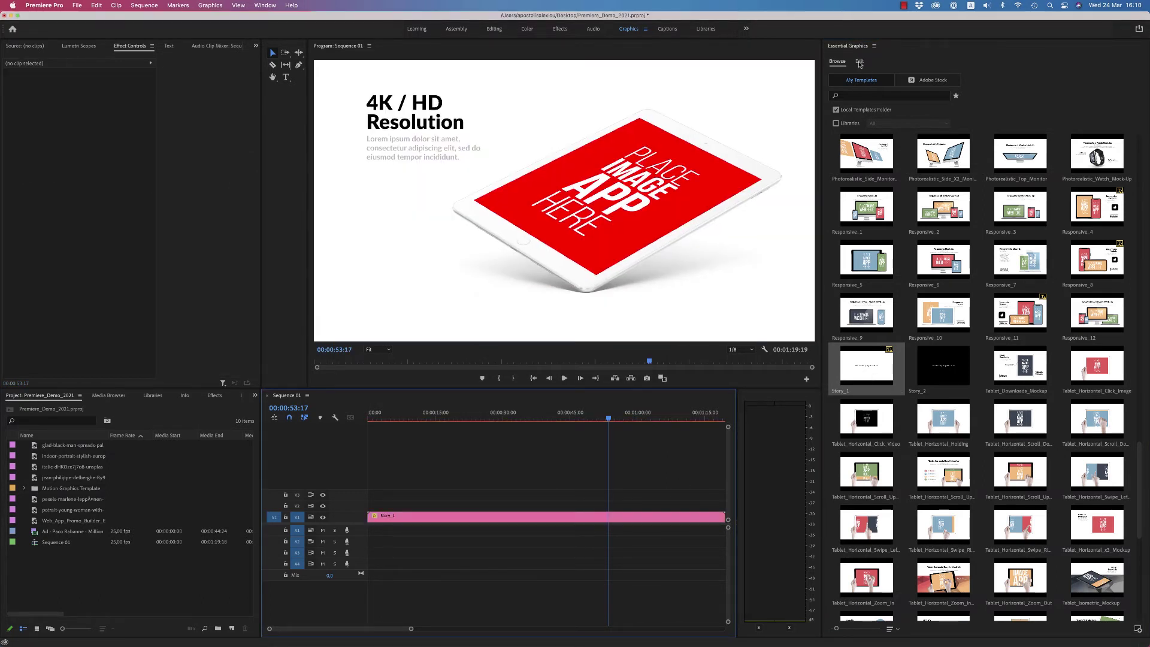
left_click(642, 515)
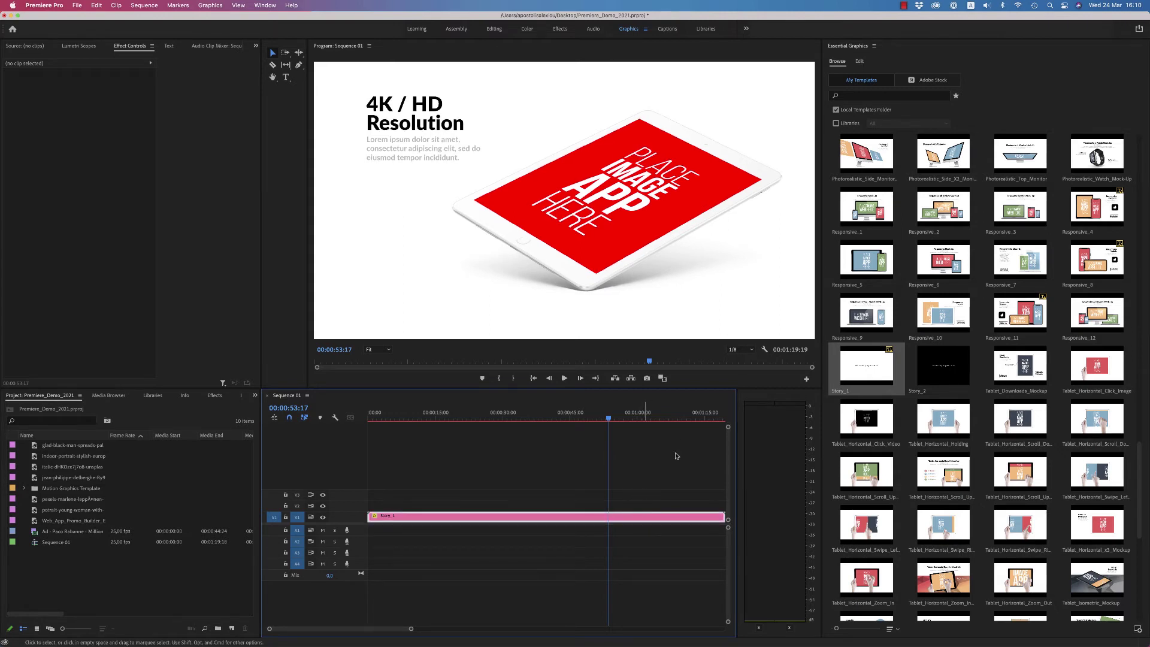
key("minus")
Step: Scrub to the Envato Marketplace scene and drop Logo.png onto App_Image_Placeholder
left_click(831, 237)
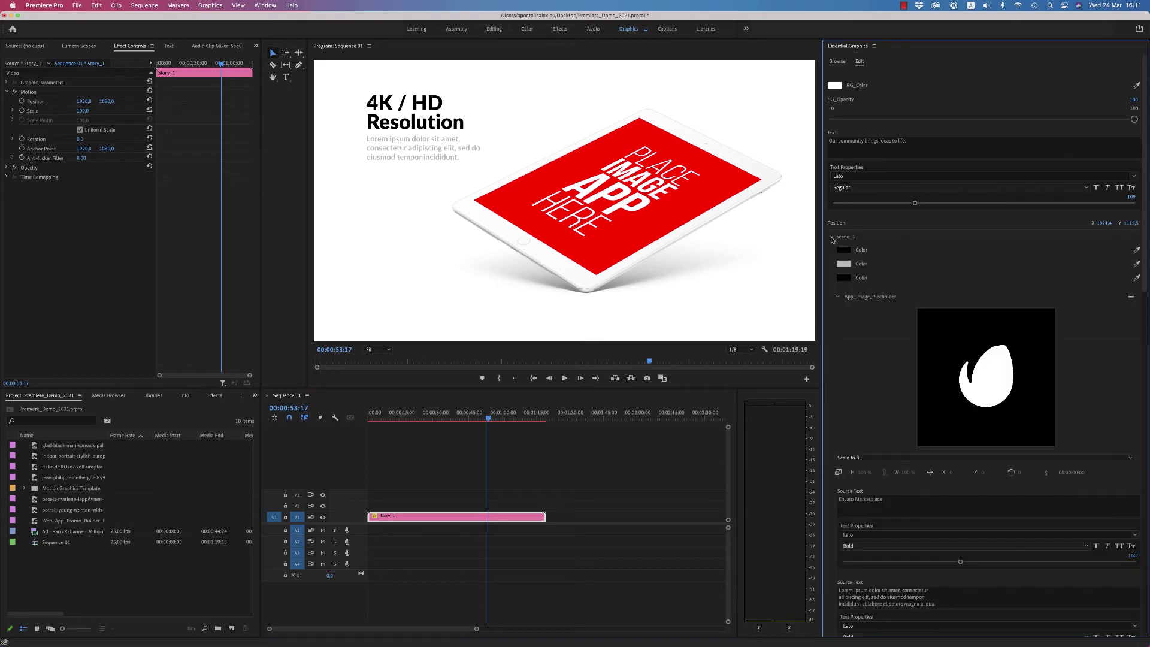
left_click_drag(377, 420, 389, 423)
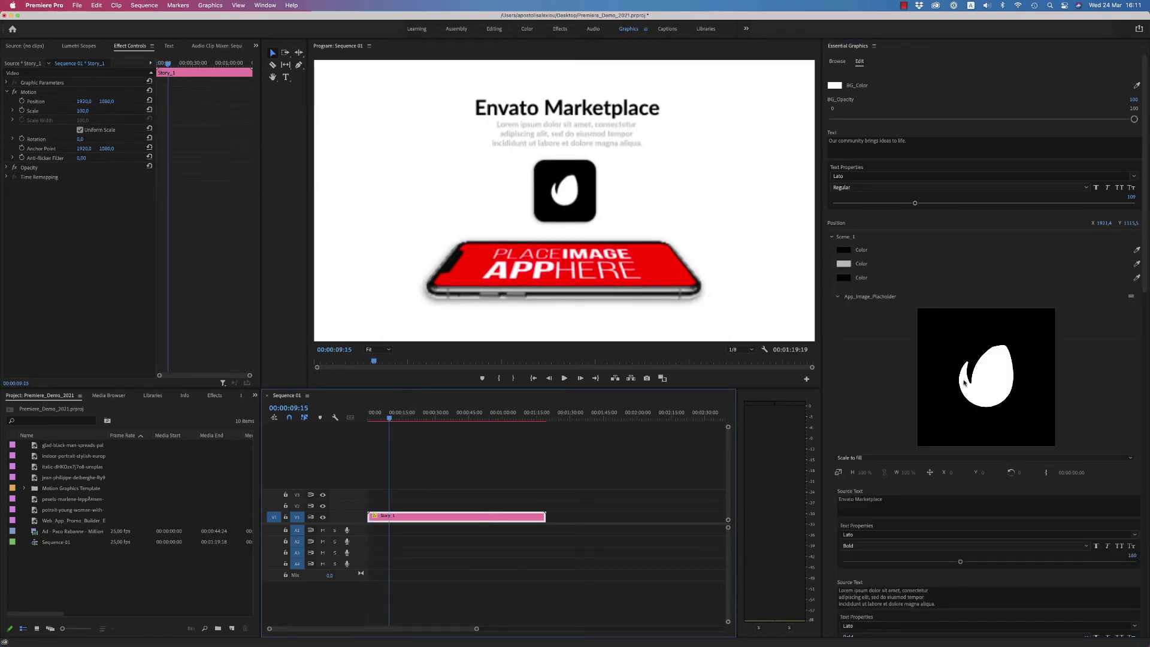
left_click(387, 420)
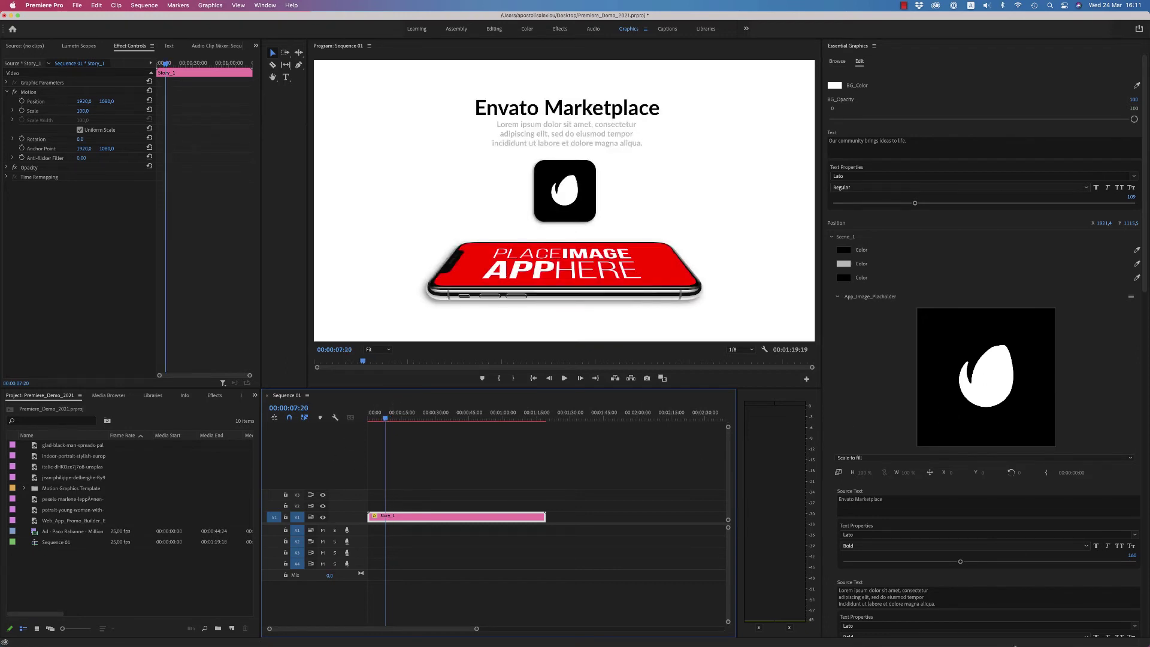
mouse_move(1018, 644)
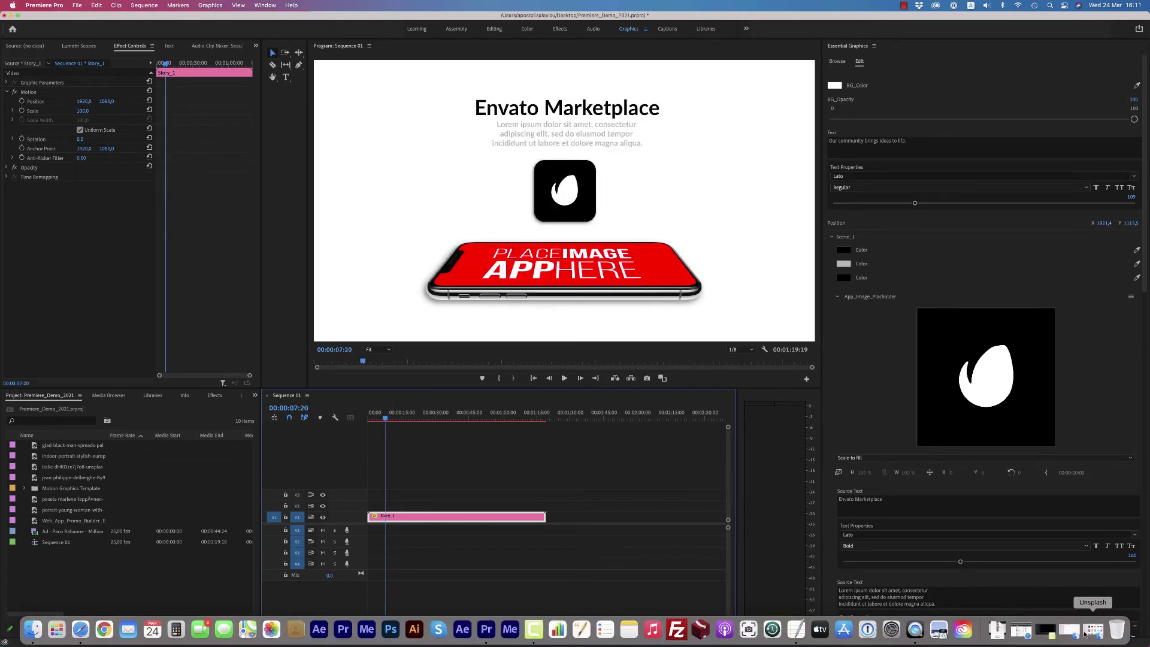
left_click(996, 631)
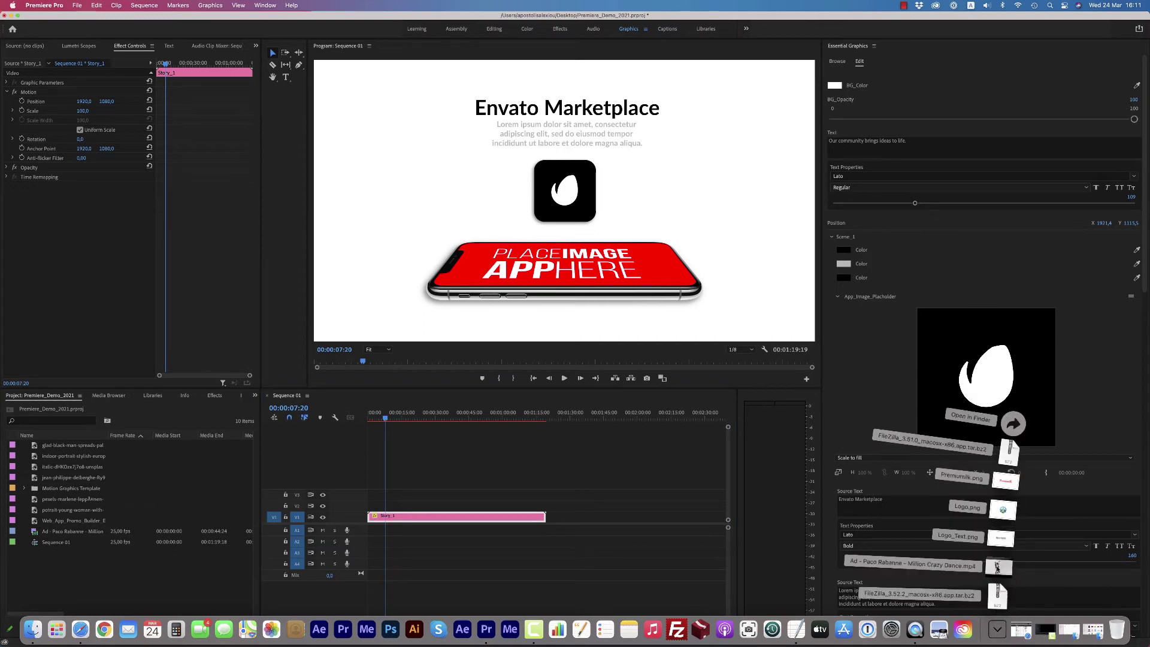
left_click_drag(1004, 511, 995, 385)
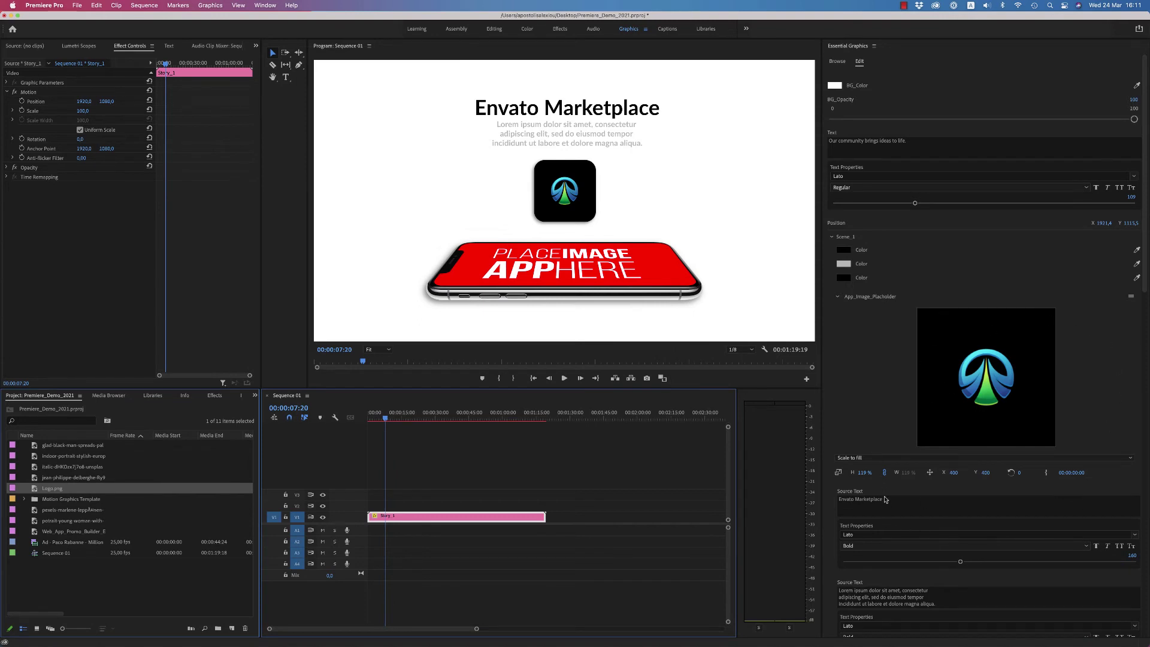
scroll(1144, 300, "down", 3)
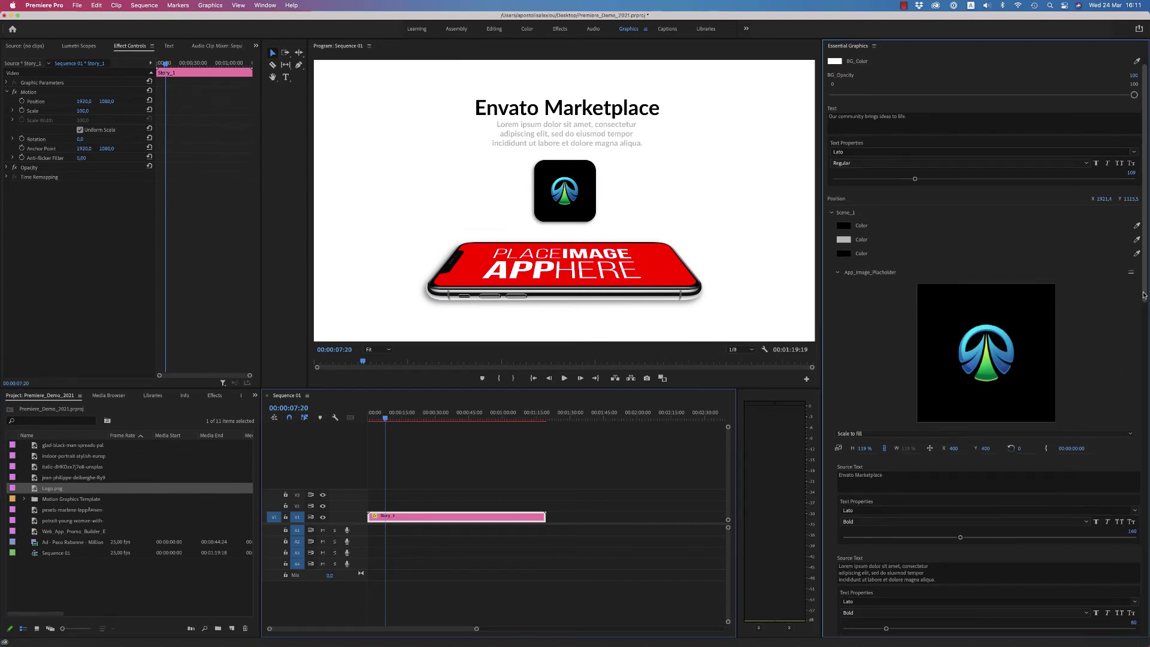
left_click_drag(1145, 304, 1145, 296)
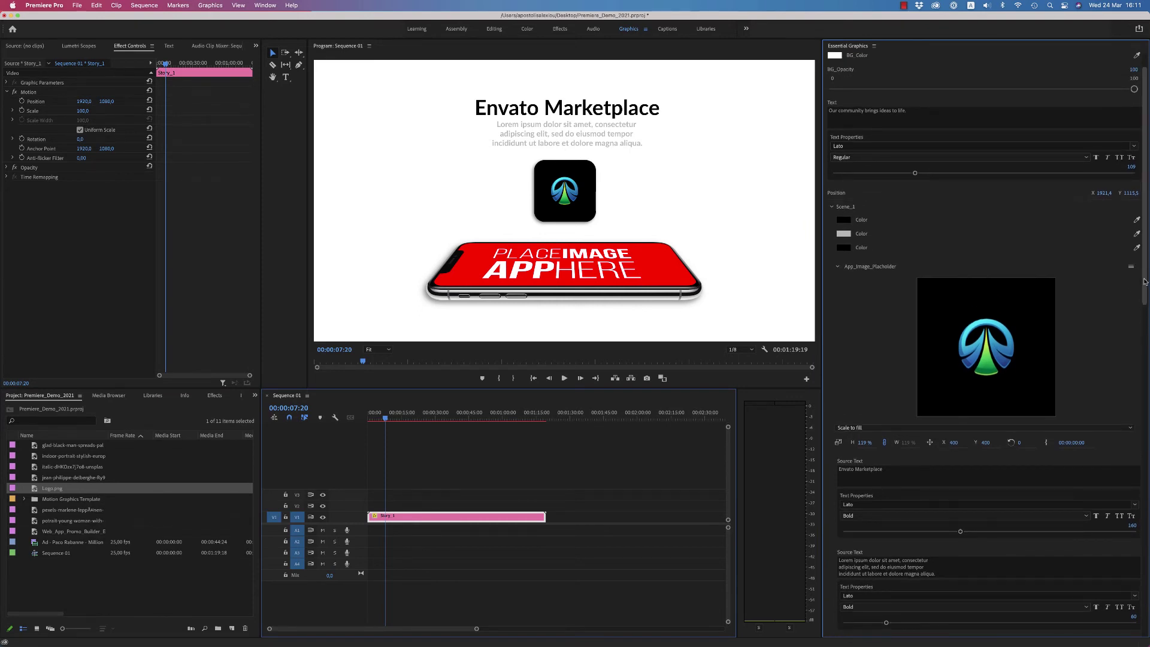
mouse_move(1139, 273)
left_mouse_down()
mouse_move(1139, 443)
mouse_move(1146, 295)
left_mouse_up()
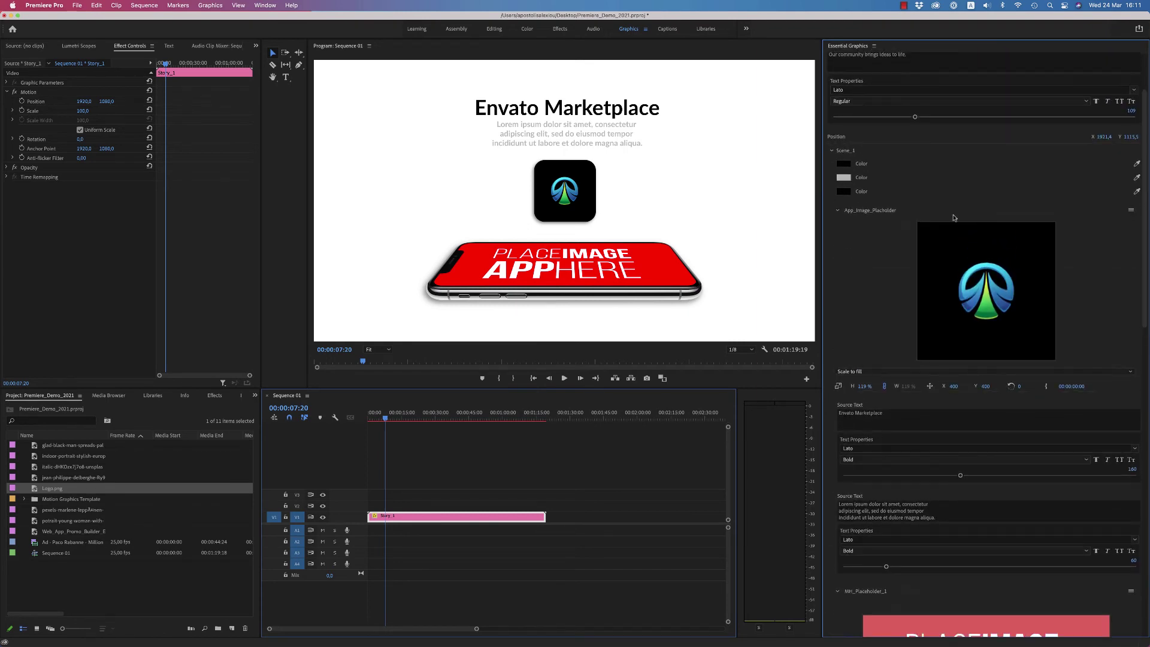
left_click(843, 164)
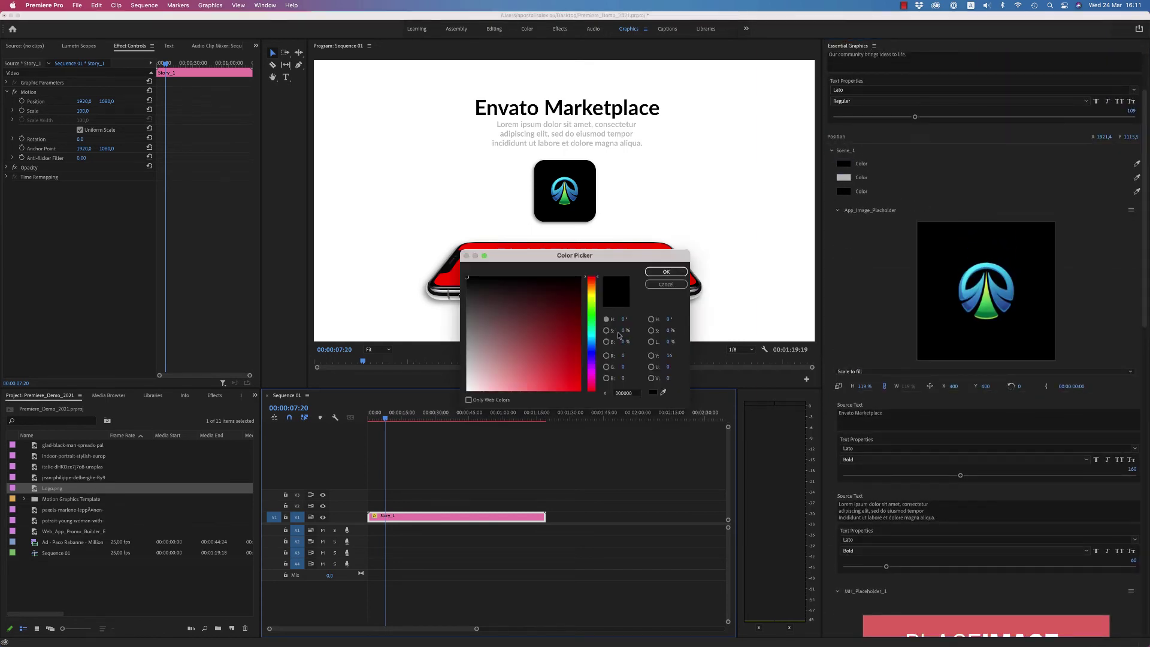
left_click(664, 284)
left_click(843, 192)
left_click(549, 354)
left_click(666, 272)
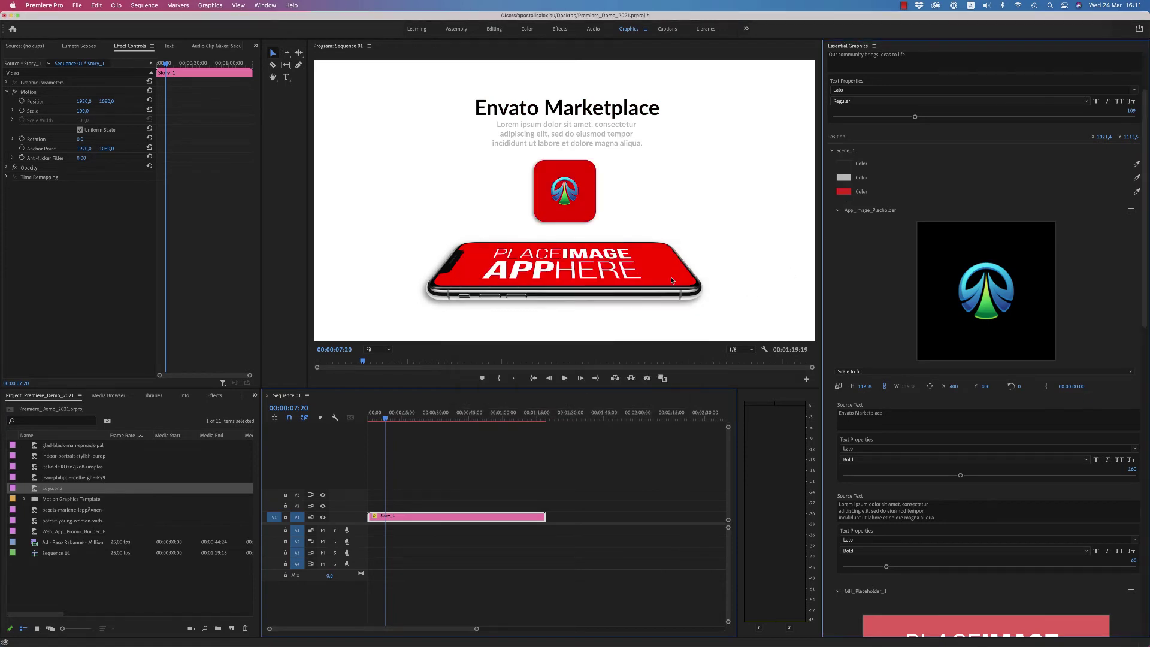
key("super+z")
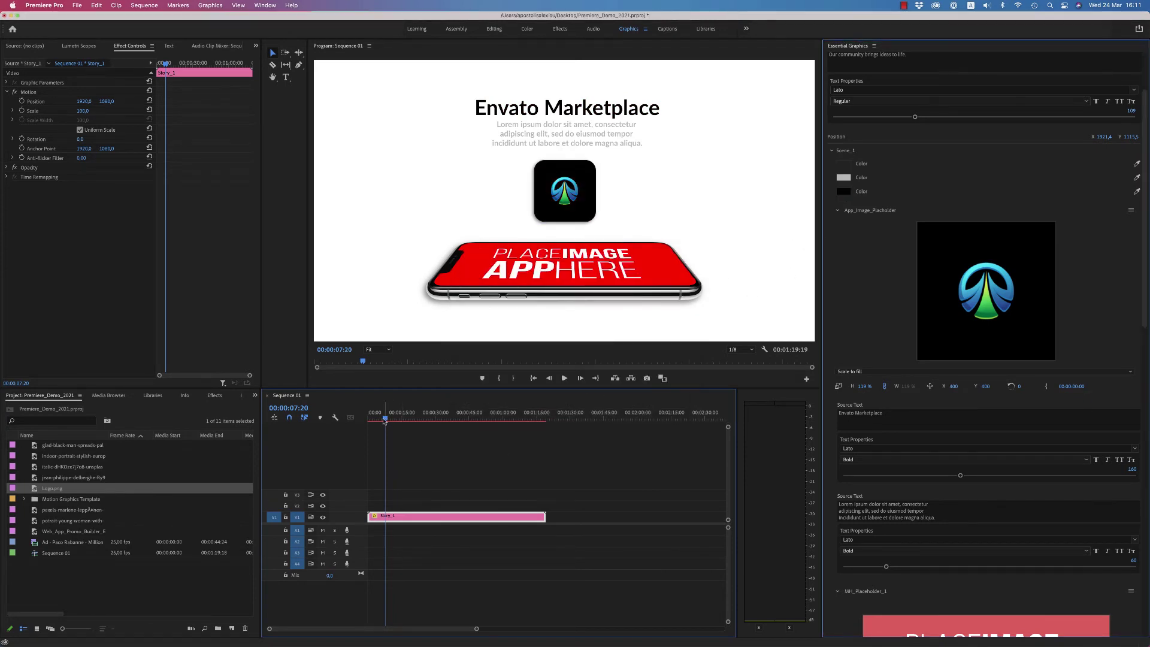
left_click_drag(385, 419, 432, 420)
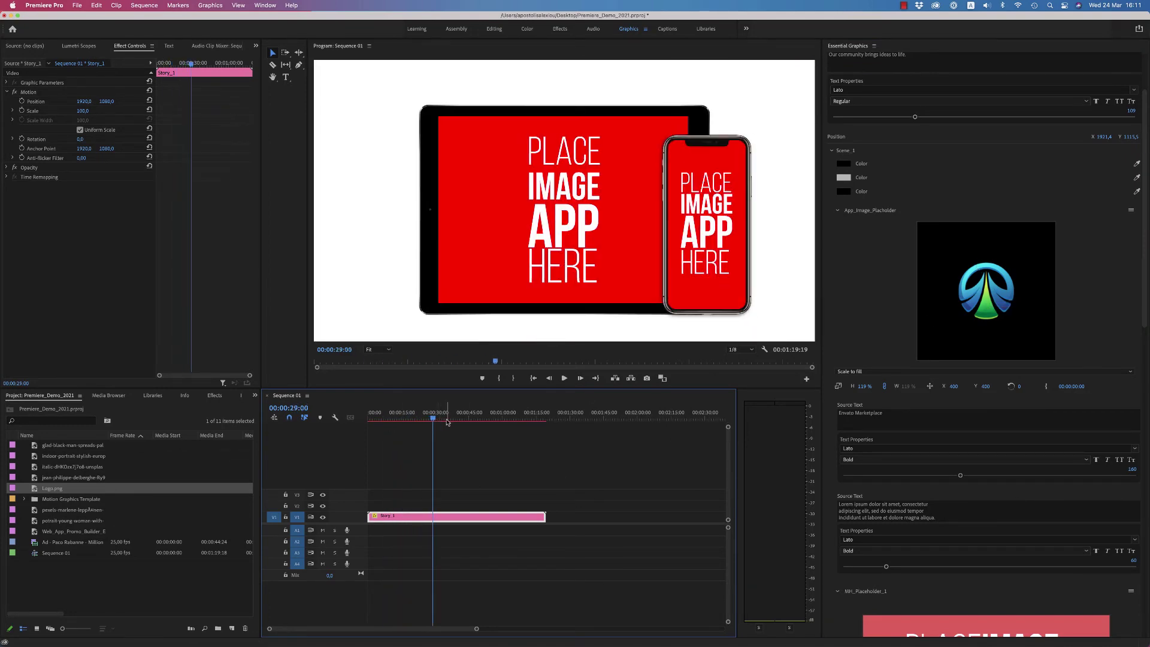
left_click(447, 419)
key("space")
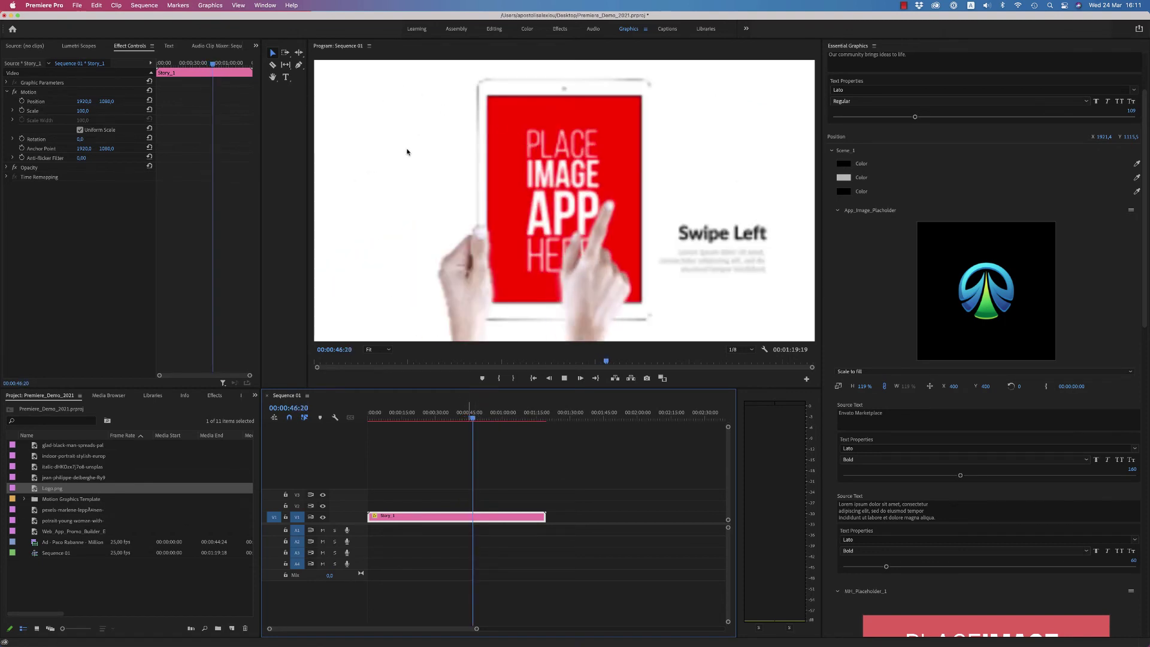
key("space")
left_click(466, 419)
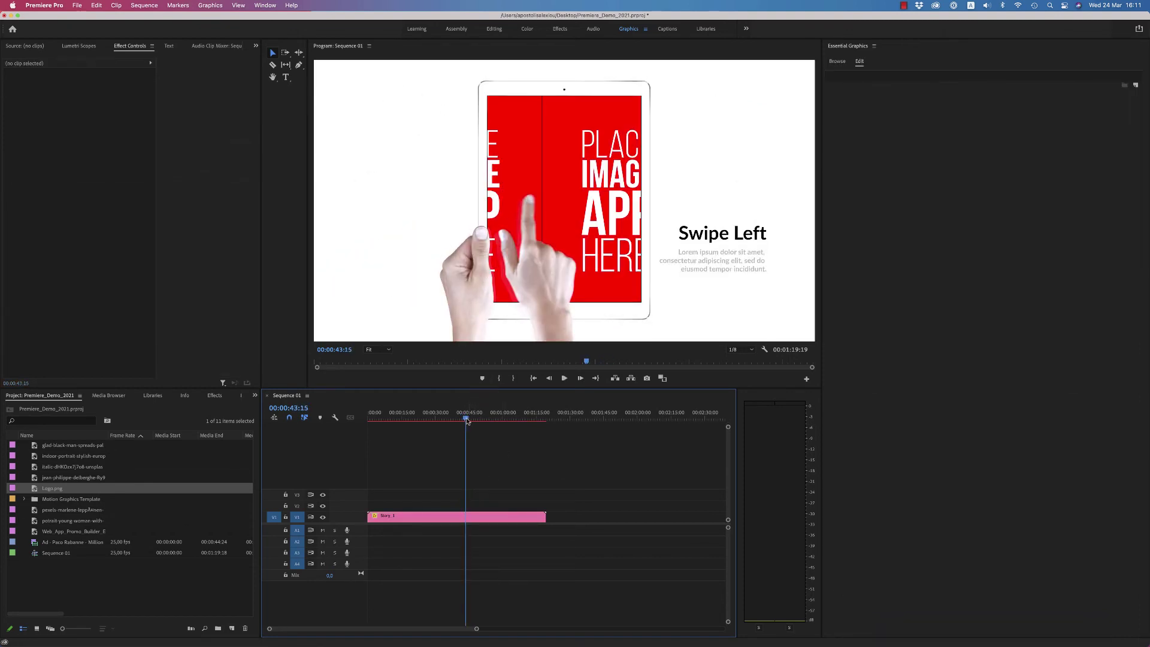
left_click_drag(470, 419, 502, 420)
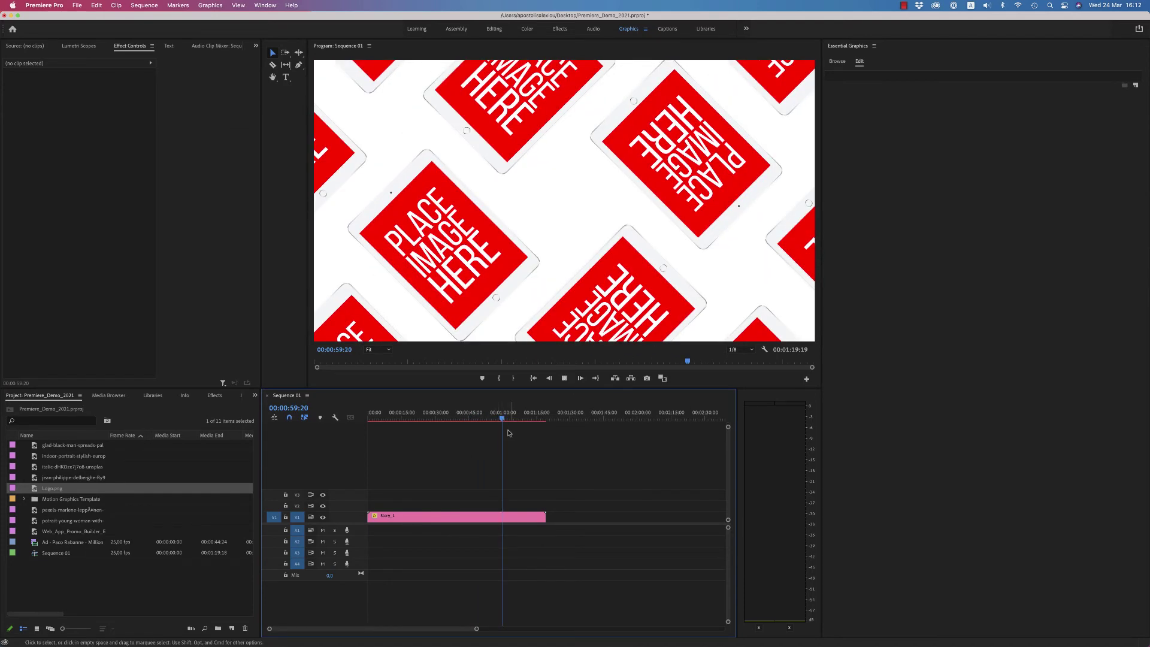
left_click(839, 63)
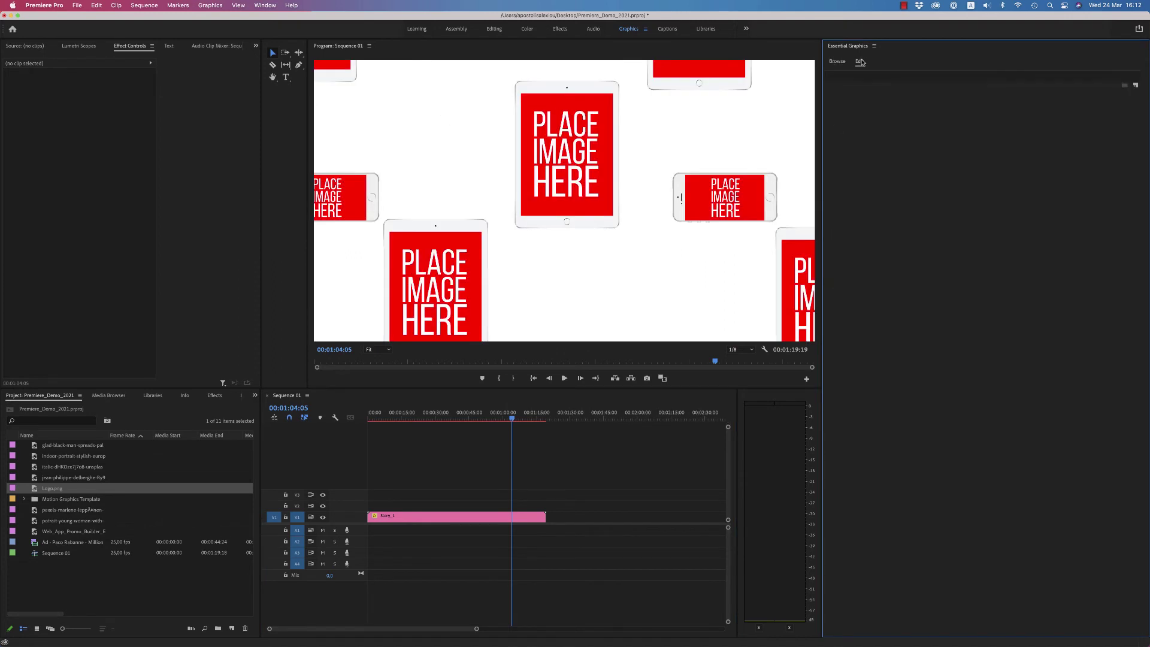
Step: Select the Story_1 clip and collapse its Scene_1 settings group in Essential Graphics
left_click(495, 518)
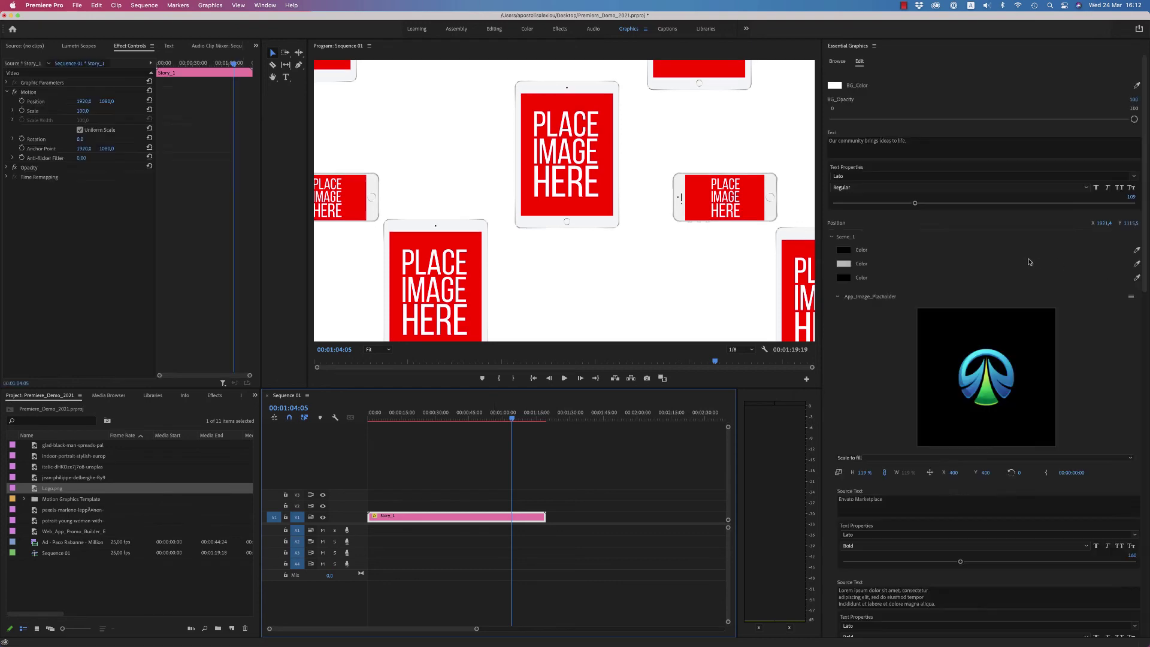
left_click(1144, 191)
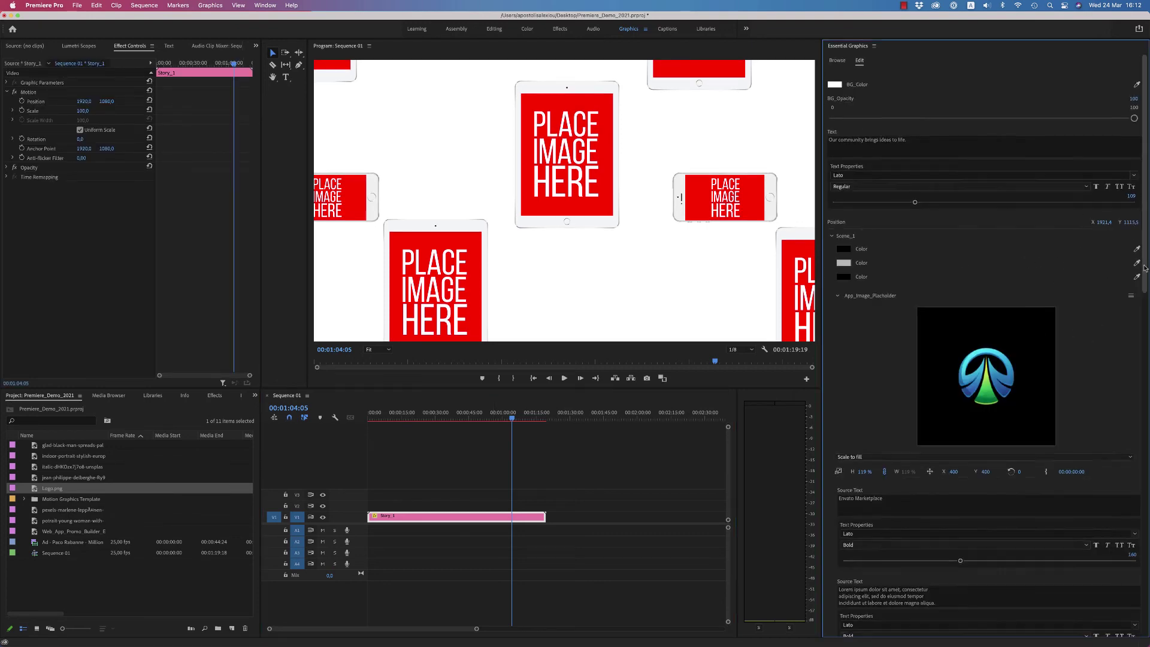
scroll(1139, 249, "down", 5)
scroll(1139, 249, "up", 5)
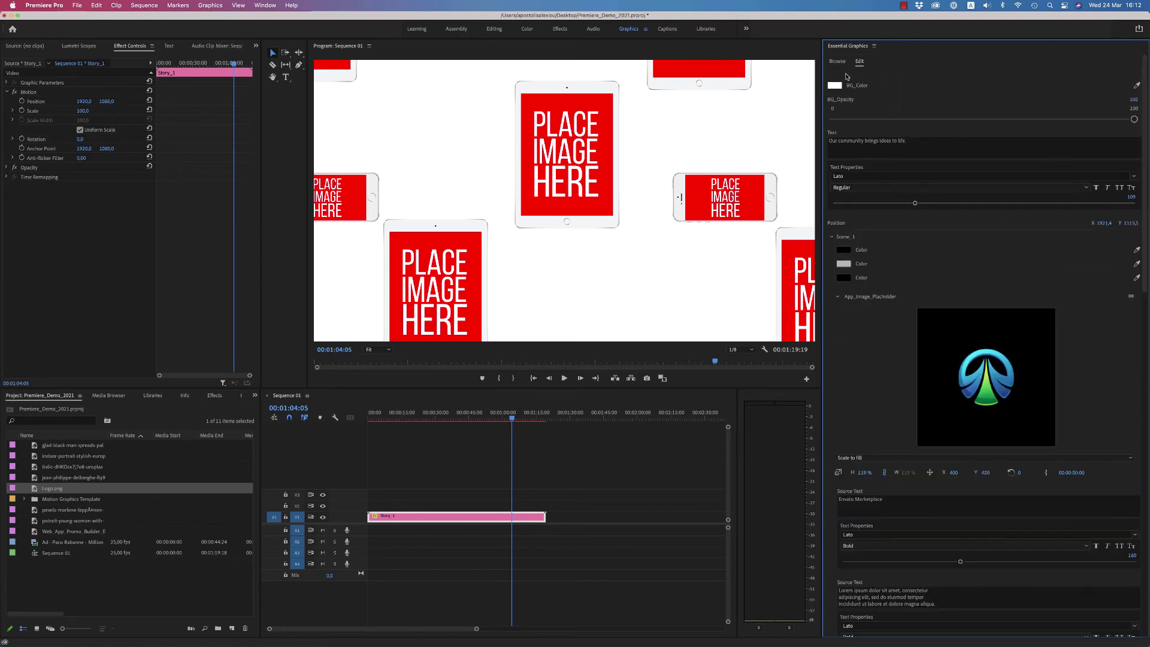
key("shift+3")
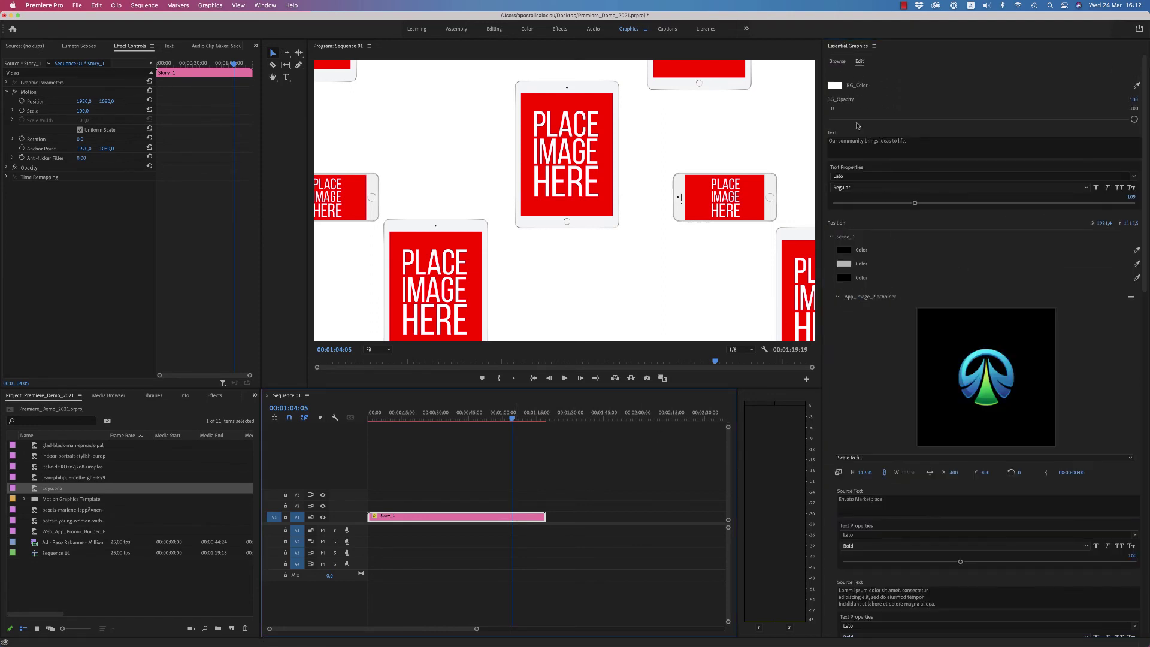
left_click(831, 238)
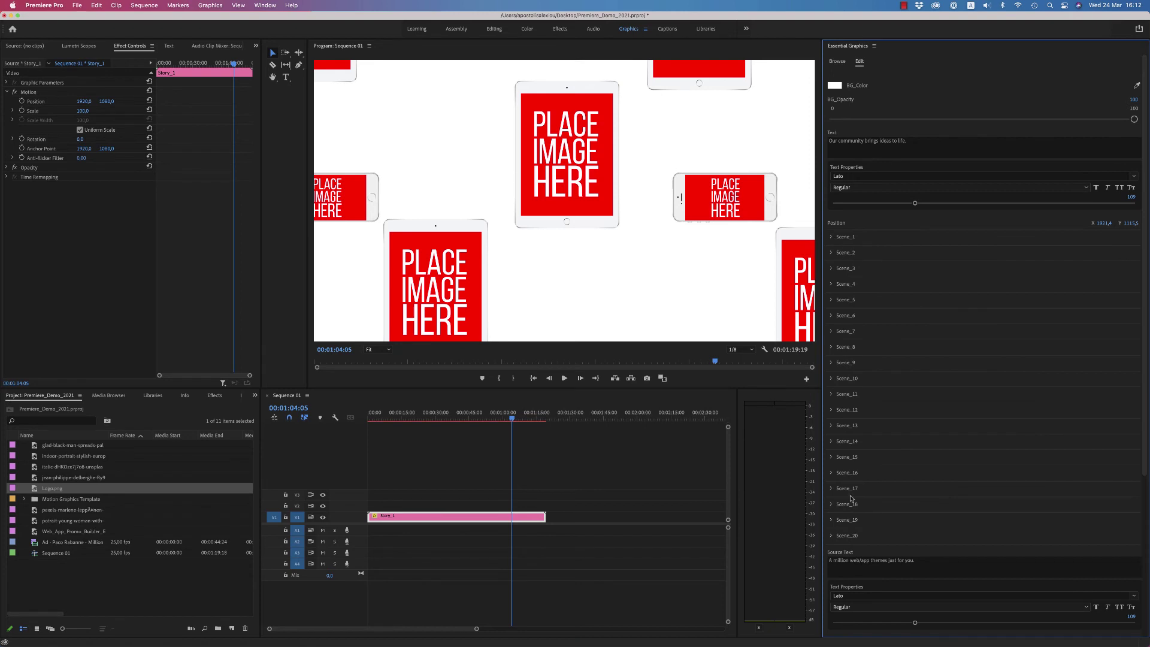
Step: Scrub back to the Perfect Quality scene at 00:00:32:20 and show the template grid
scroll(1144, 353, "down", 5)
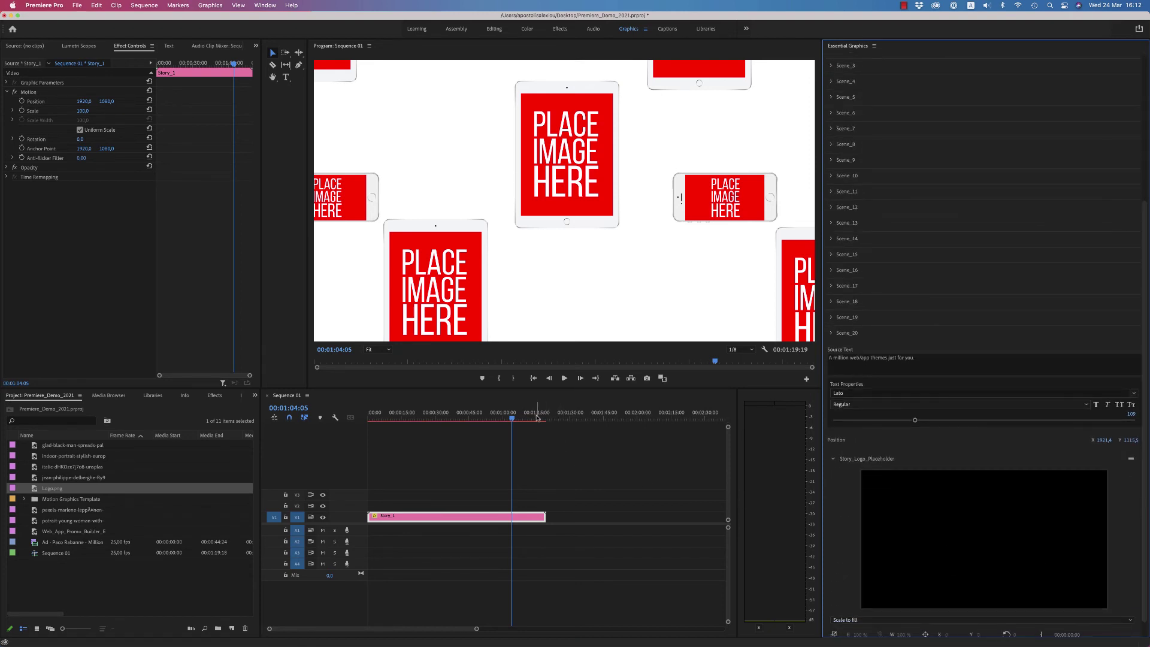
left_click_drag(538, 418, 441, 419)
left_click(844, 47)
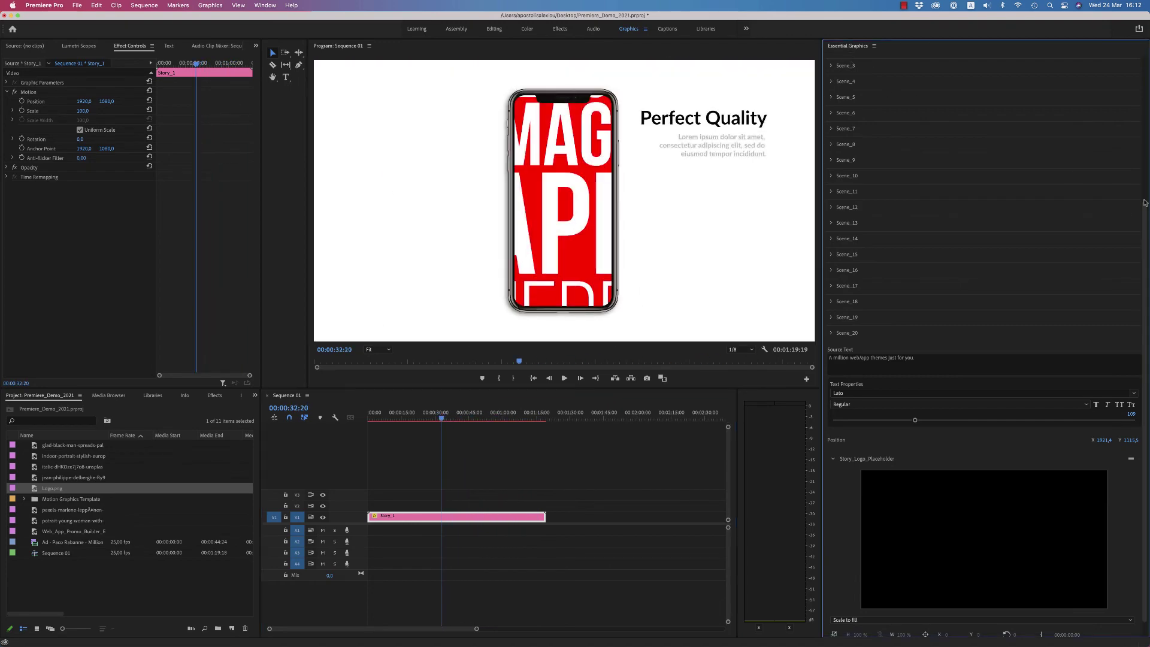
scroll(1143, 202, "up", 5)
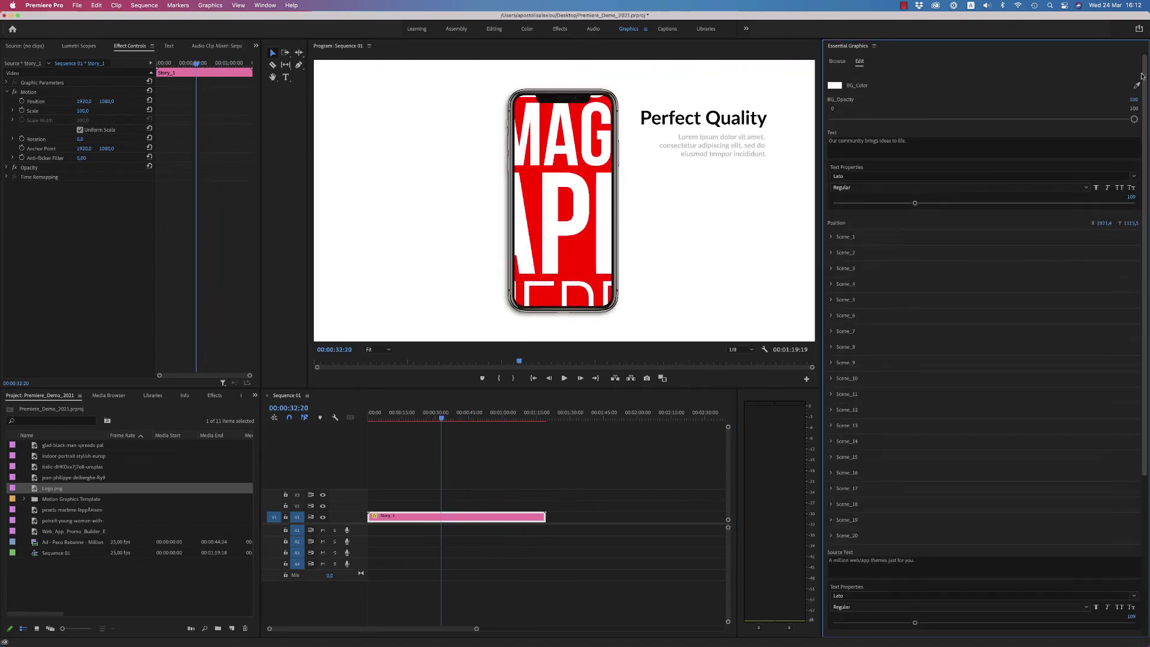
left_click(837, 61)
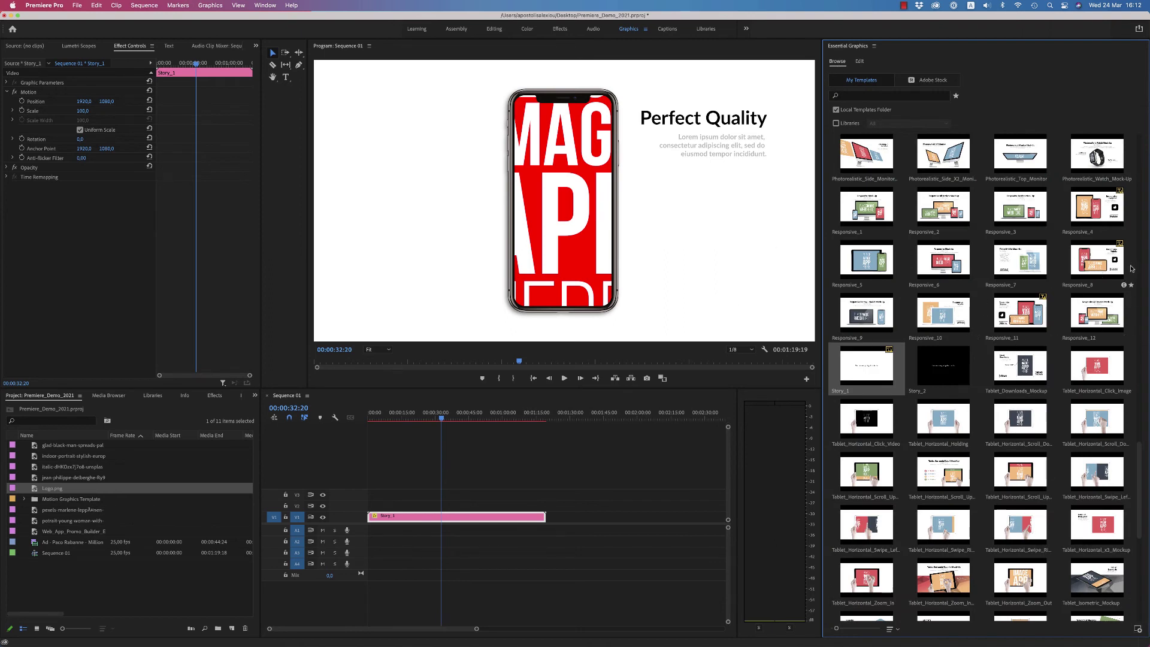
Step: Place the Tablet_Horizontal_Zoom_In mockup after Story_1 on V1 and preview its animation
left_click_drag(943, 577, 582, 522)
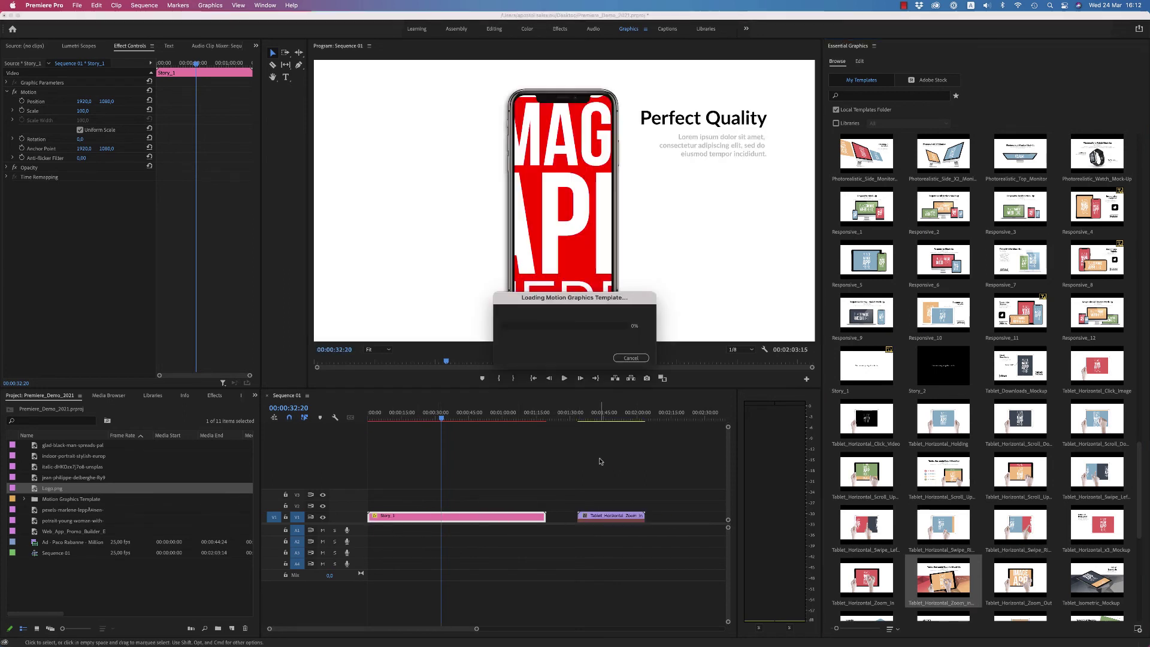
left_click(610, 414)
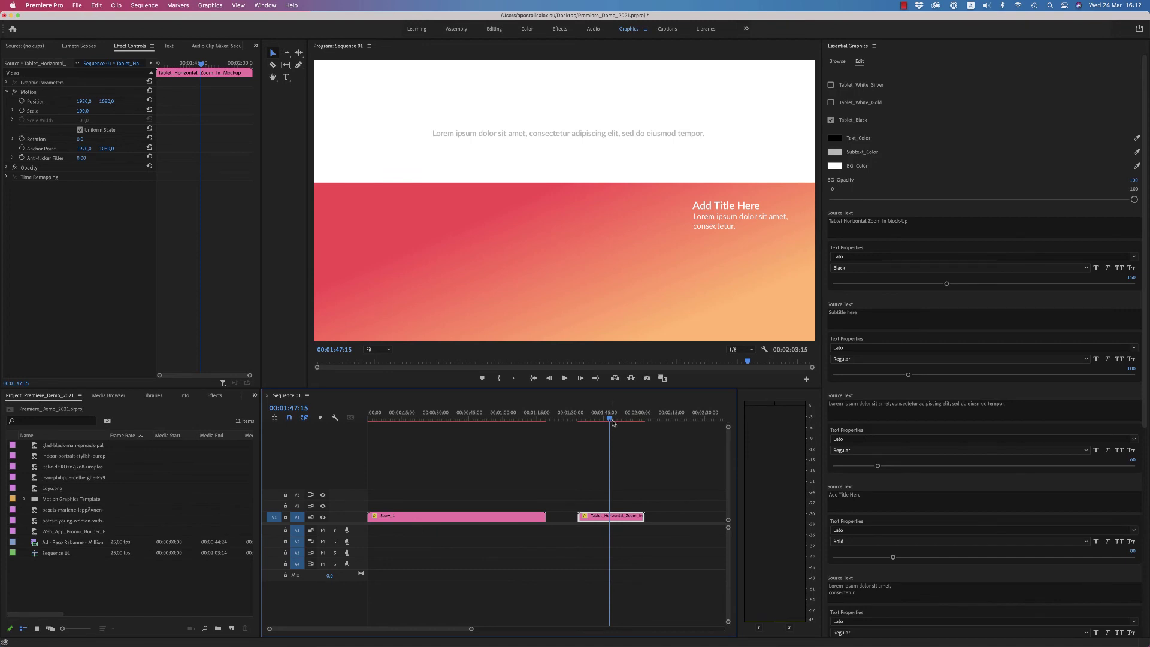
left_click_drag(609, 418, 584, 417)
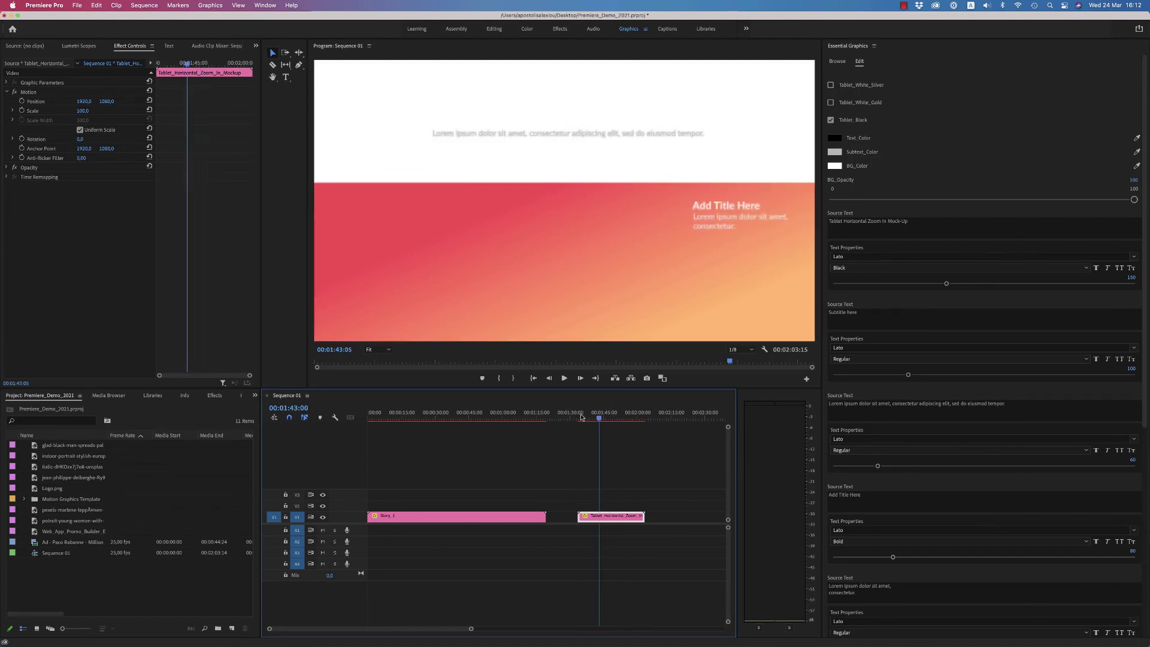
key("space")
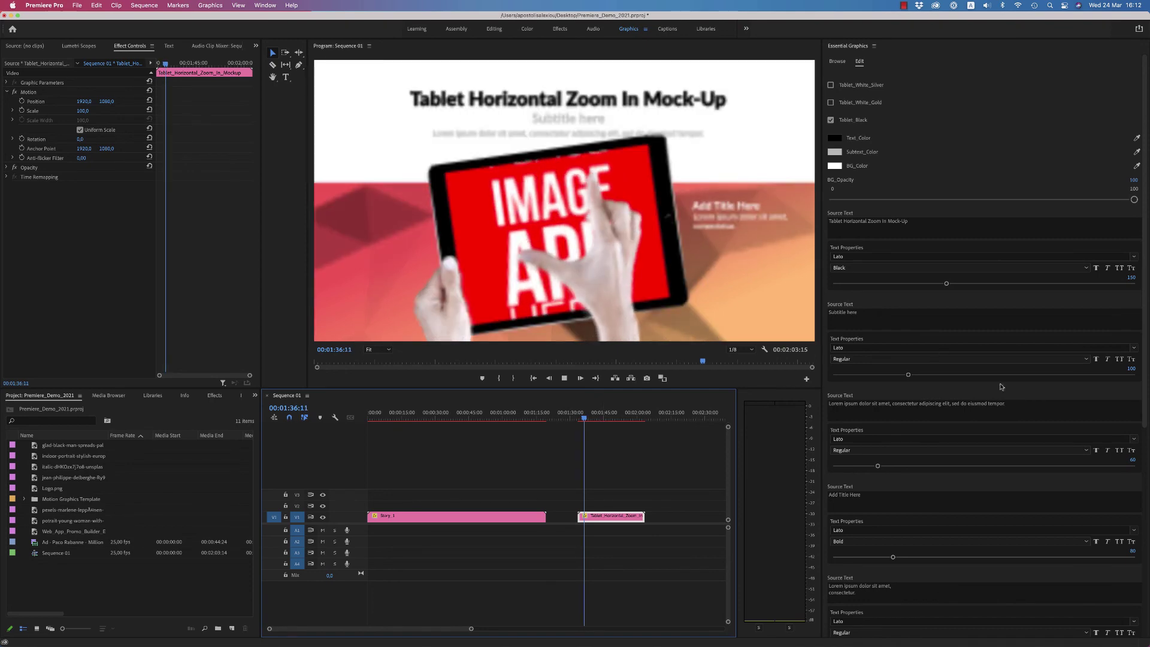
key("space")
Step: Replace the zoom mockup with Tablet_Horizontal_Swipe_Right_Single from the template grid and select it
mouse_move(1146, 371)
left_mouse_down()
mouse_move(1147, 584)
mouse_move(1049, 558)
mouse_move(819, 567)
mouse_move(1134, 560)
mouse_move(836, 592)
mouse_move(1133, 592)
left_mouse_up()
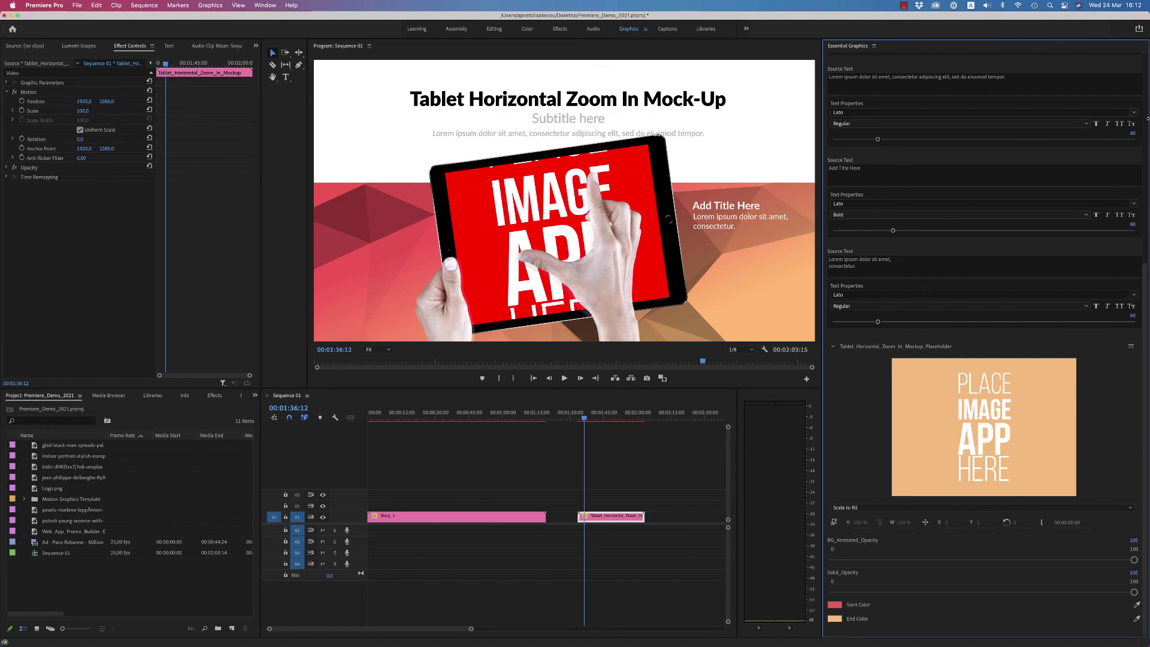
scroll(1133, 95, "up", 5)
scroll(1133, 95, "up", 2)
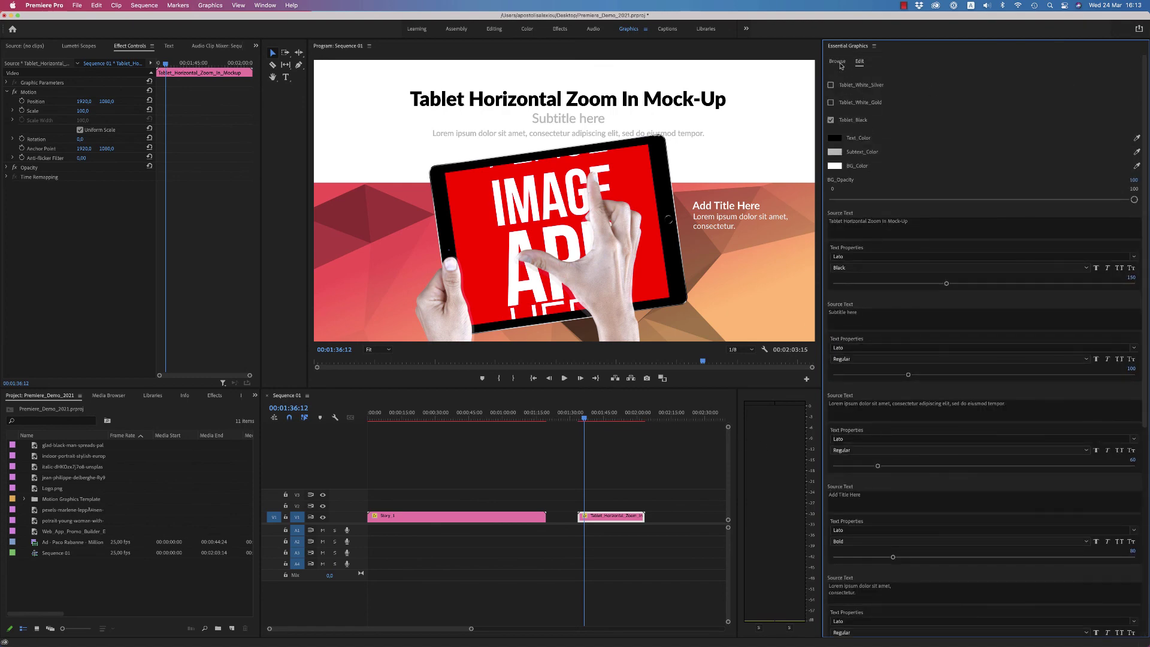
left_click(838, 62)
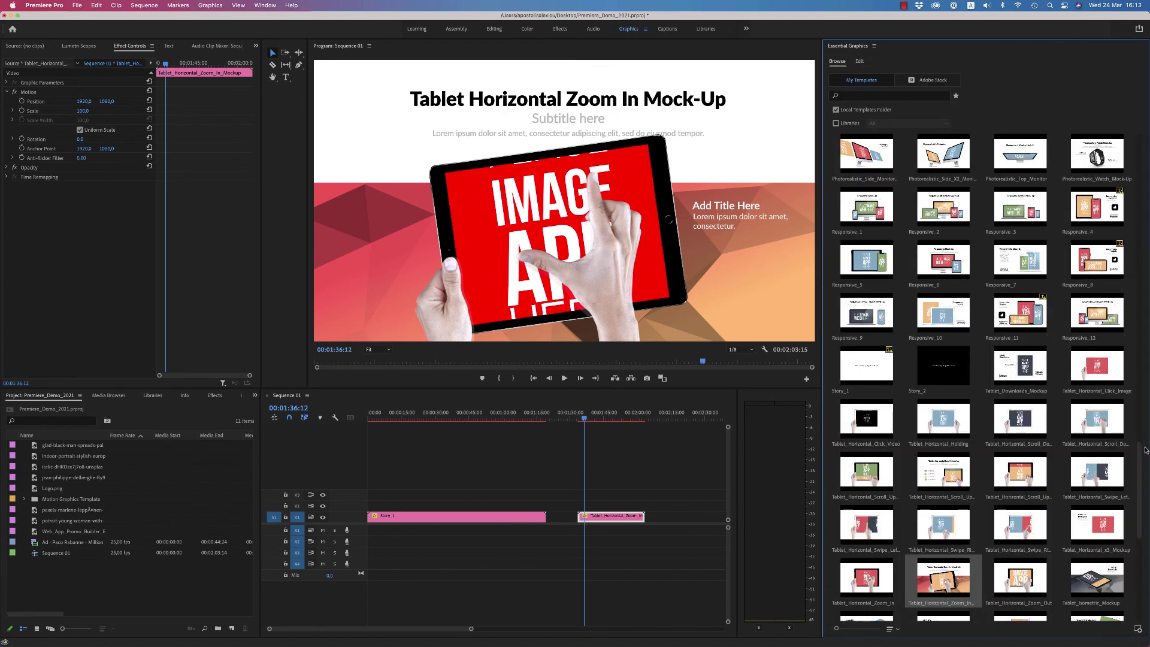
left_click_drag(1145, 450, 1137, 475)
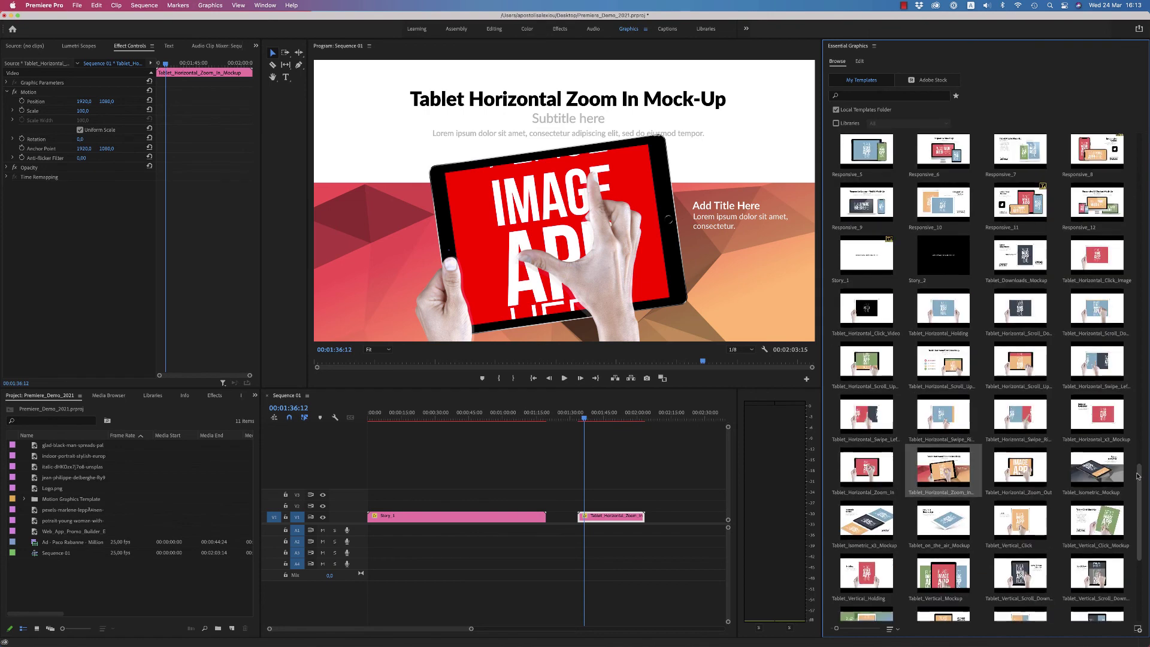
left_click_drag(1013, 422, 580, 516)
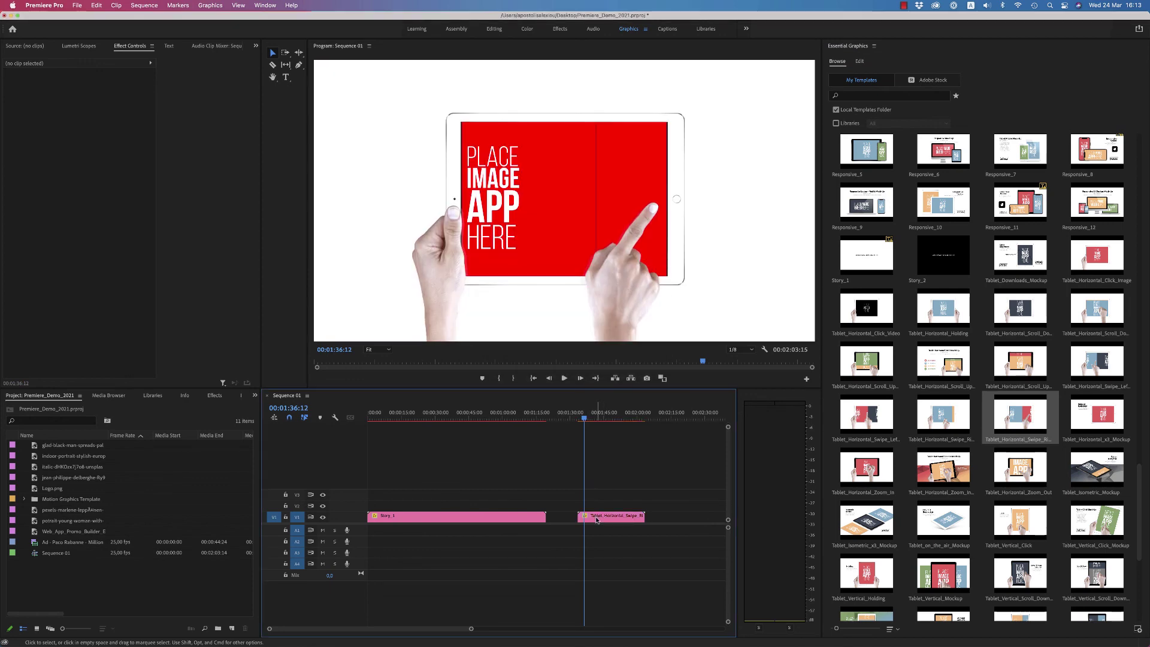
left_click(596, 520)
key("space")
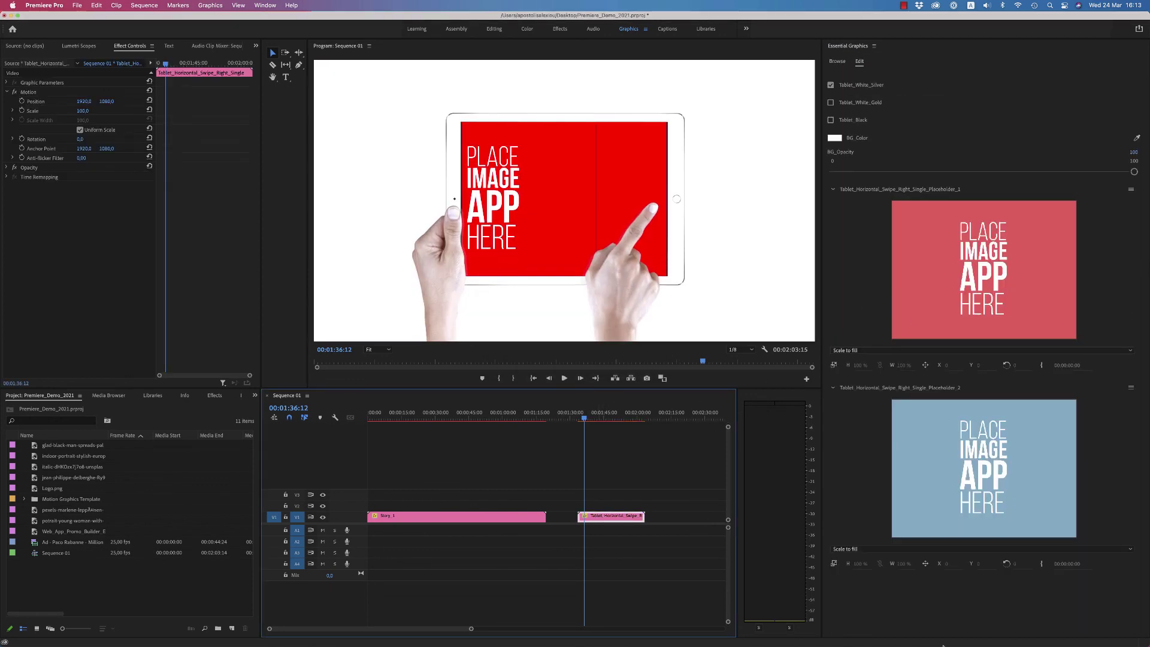
Step: Fill Placeholder_1 with the purple-fur portrait and Placeholder_2 with the orange handbag photo from the Unsplash folder
mouse_move(942, 645)
left_click(1061, 640)
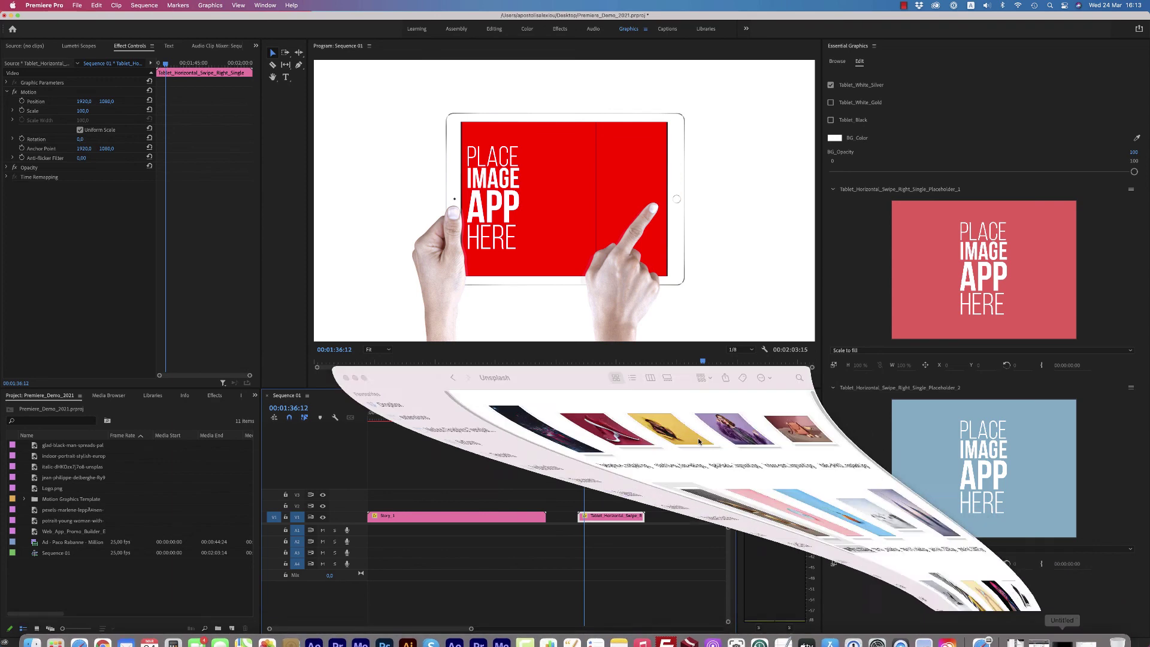
left_click_drag(691, 428, 984, 269)
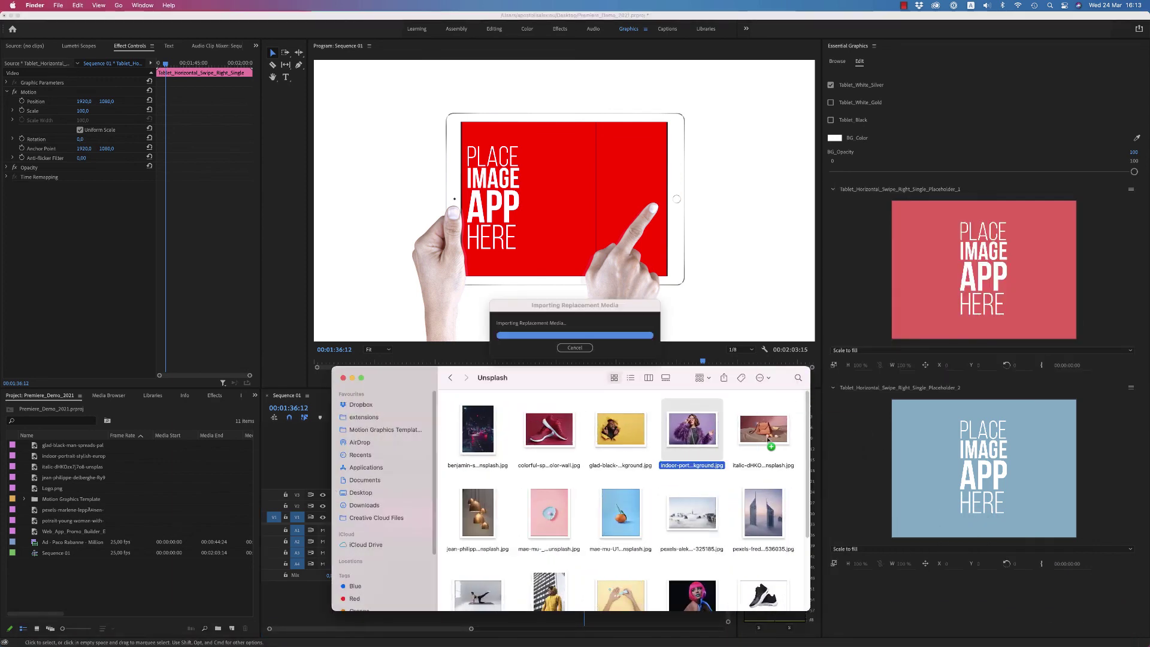
left_click_drag(770, 425, 985, 469)
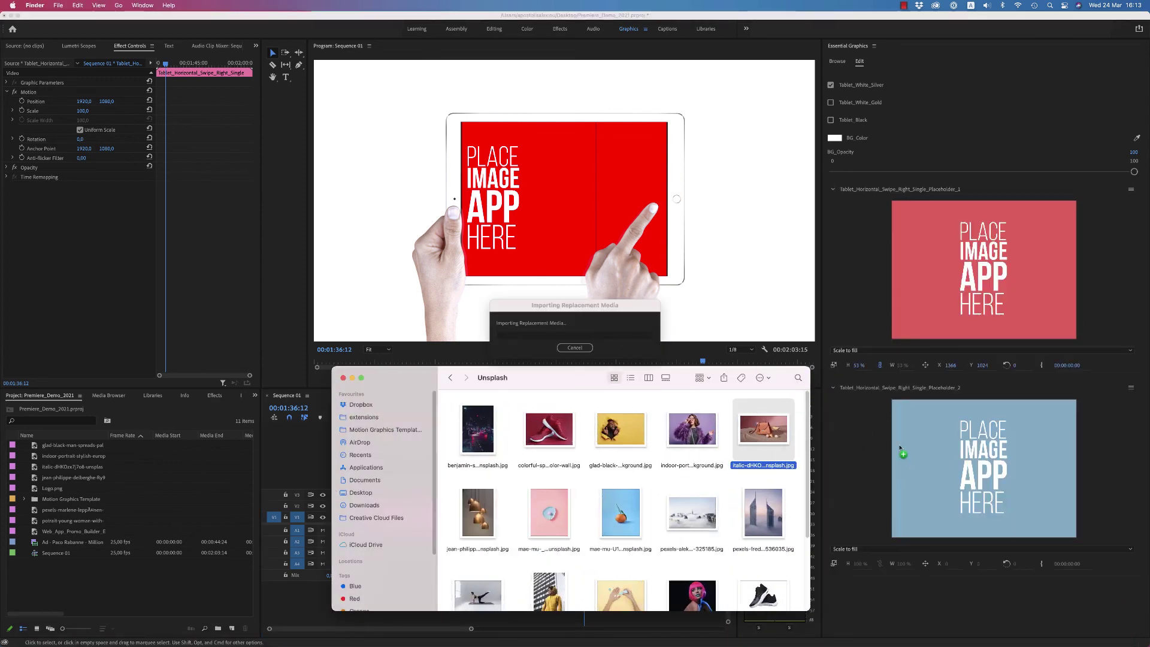
left_click(777, 358)
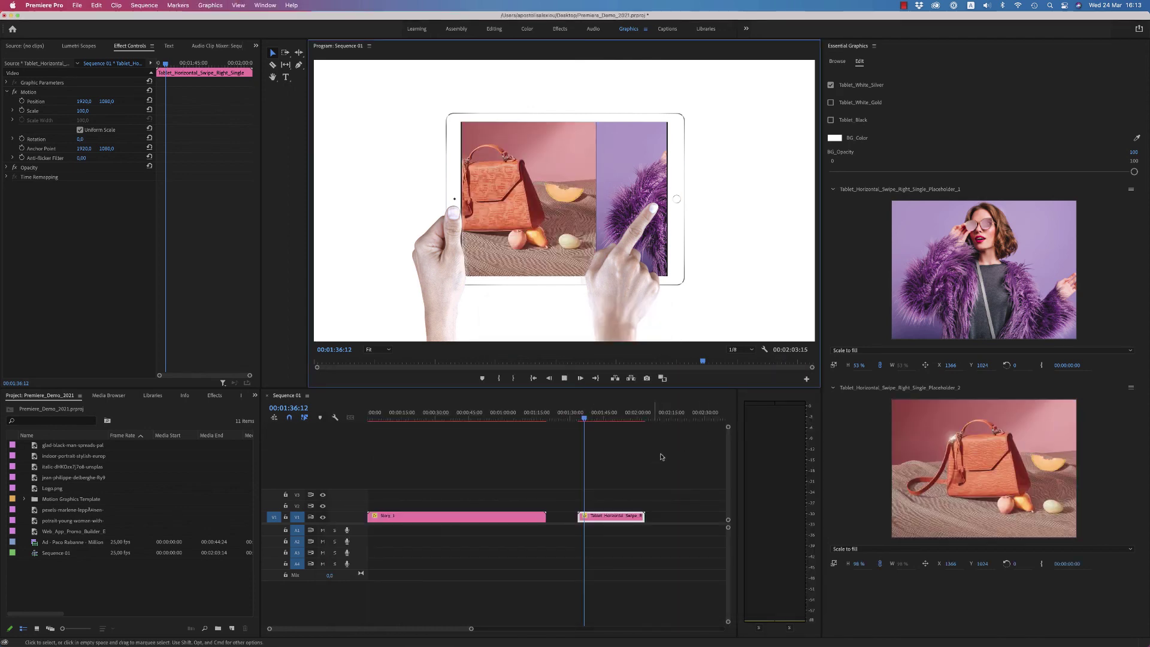
left_click(583, 420)
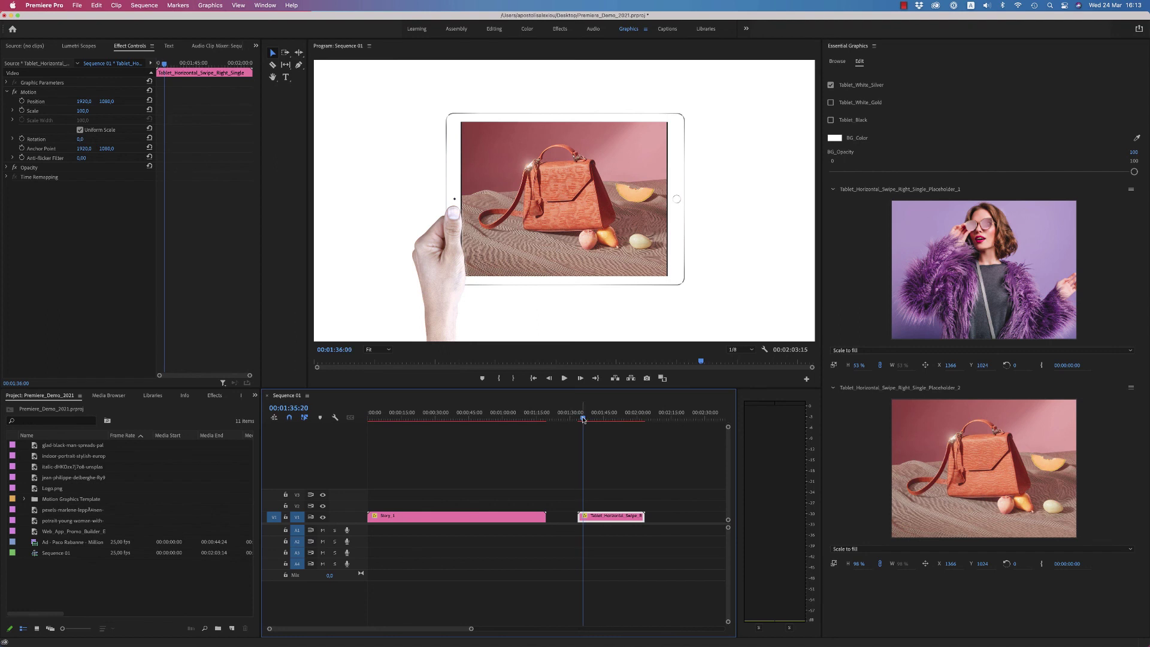
Step: Zoom the timeline in and preview the portrait-to-handbag swipe using J, L and K
key("=")
key("j")
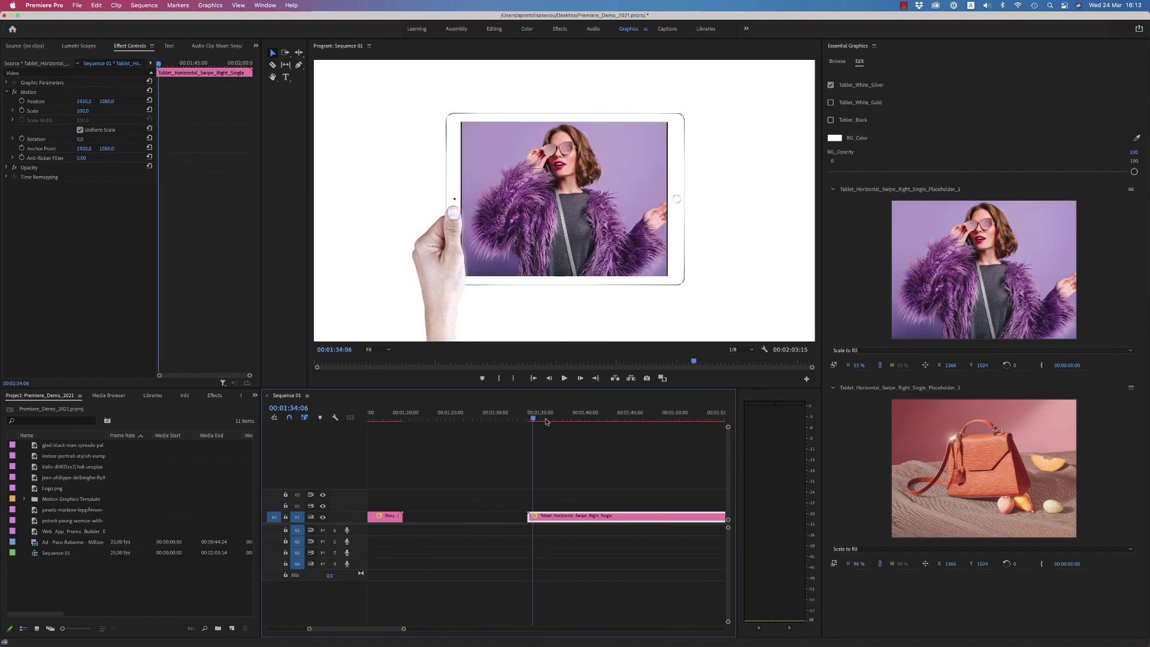
key("l")
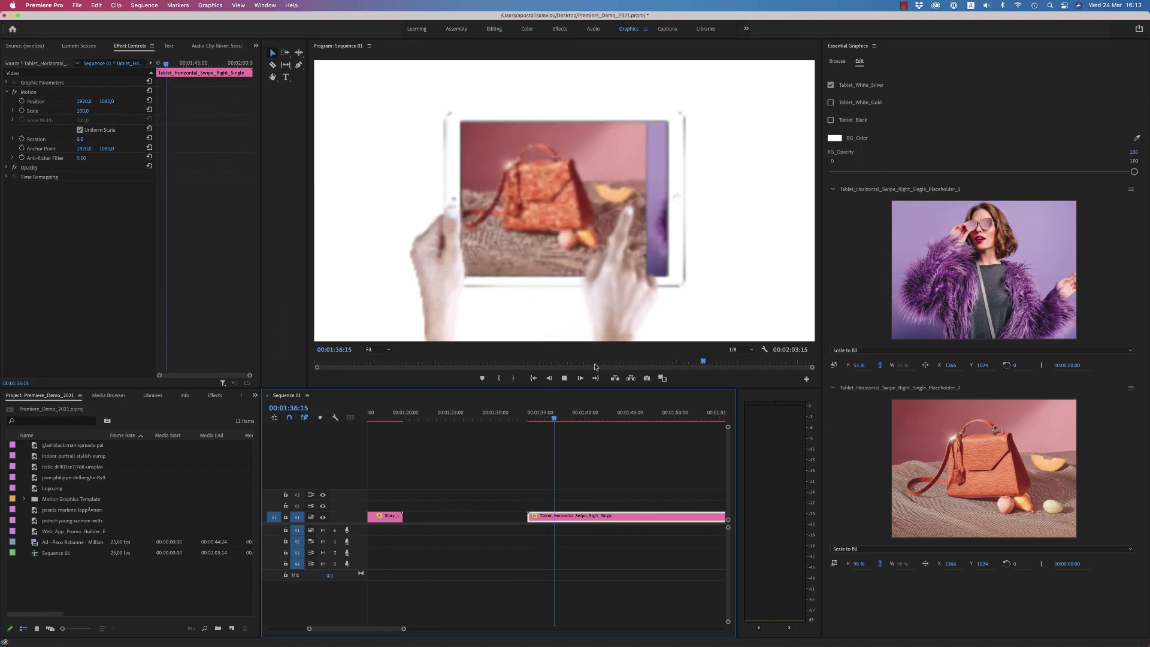
key("k")
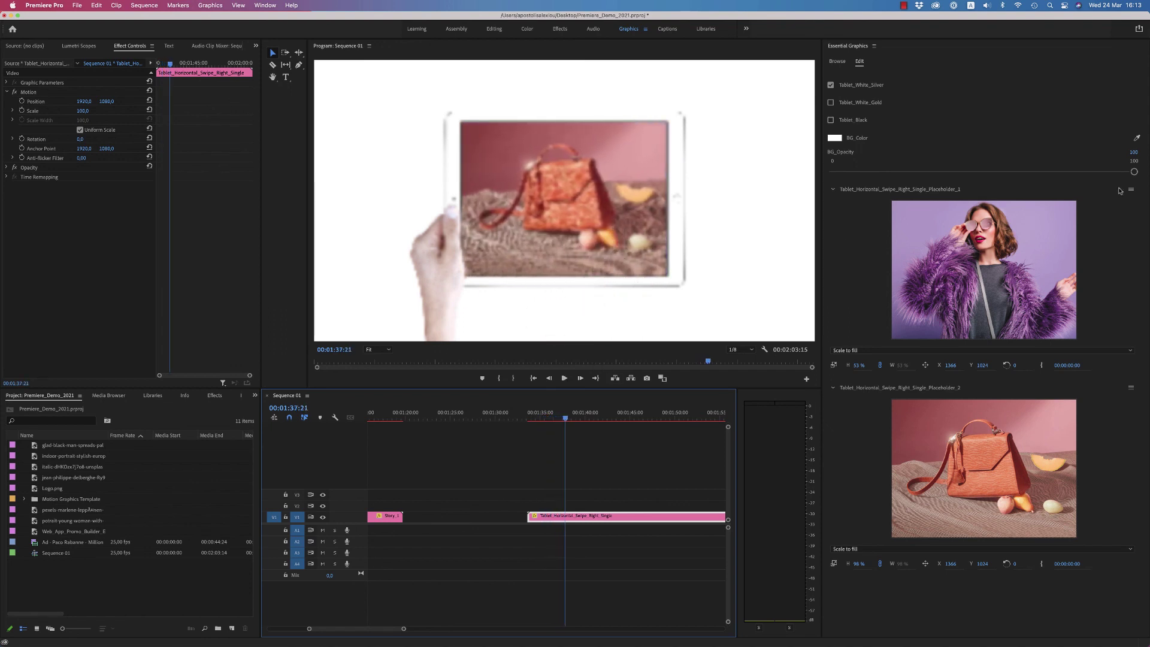
left_click_drag(1136, 175, 792, 179)
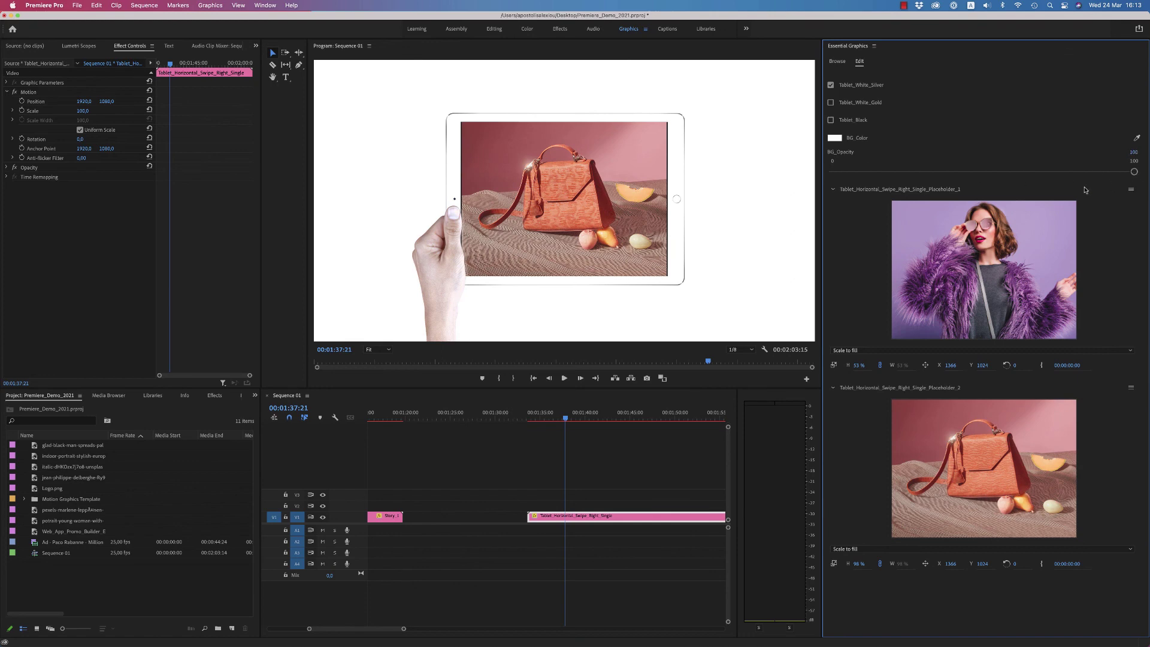
left_click(838, 61)
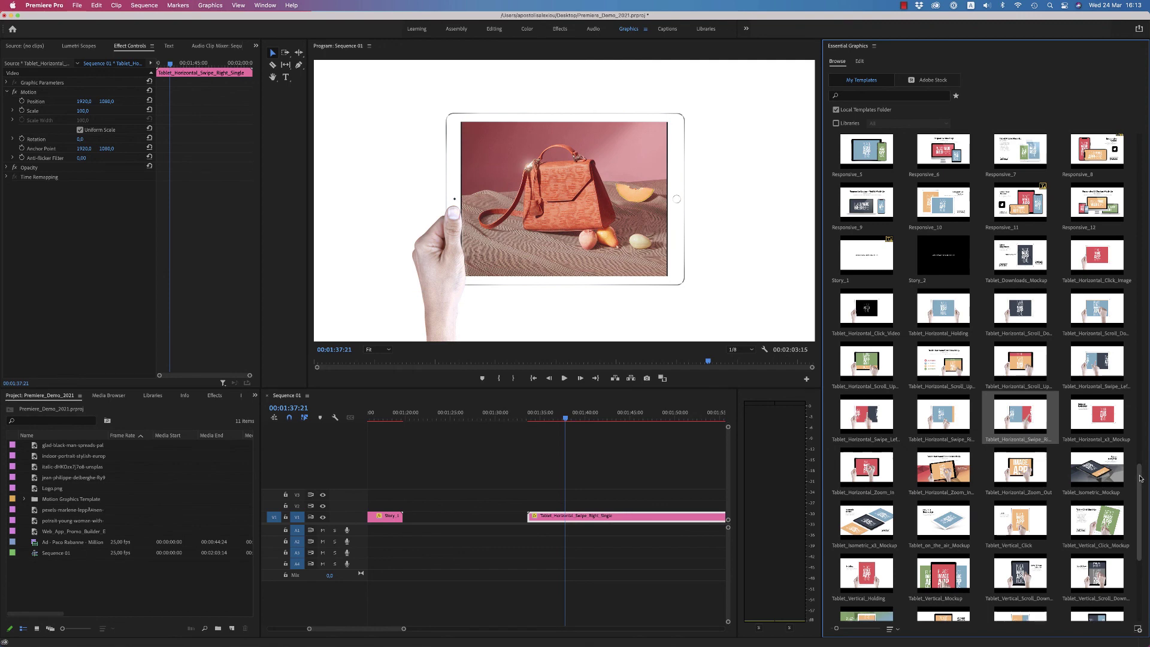
Step: Scroll the template grid up to the Mobile templates and move the playhead back to about 00:01:22
scroll(1140, 383, "up", 10)
scroll(1141, 229, "up", 5)
scroll(1140, 229, "up", 5)
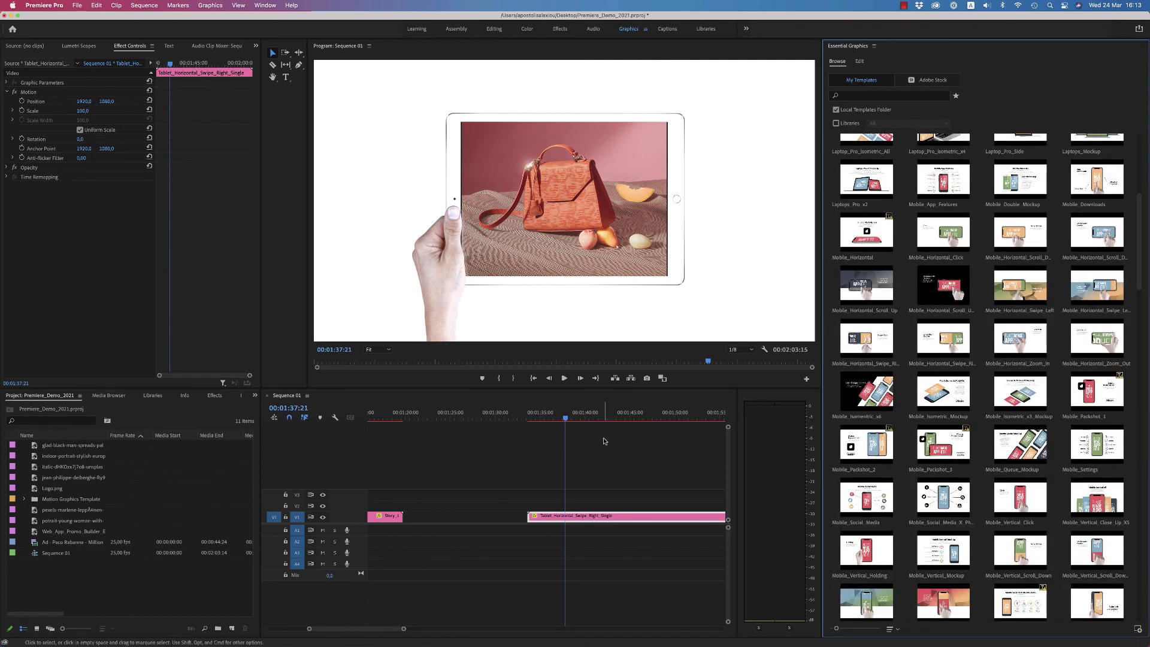
mouse_move(451, 417)
left_mouse_down()
mouse_move(399, 430)
mouse_move(430, 428)
left_mouse_up()
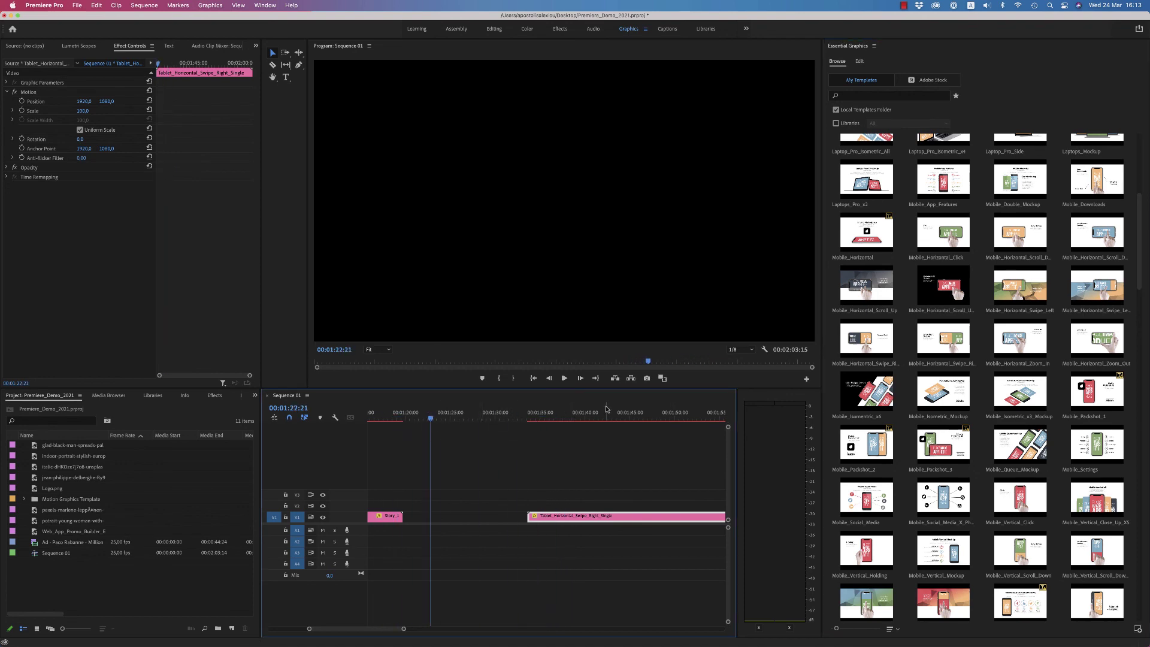